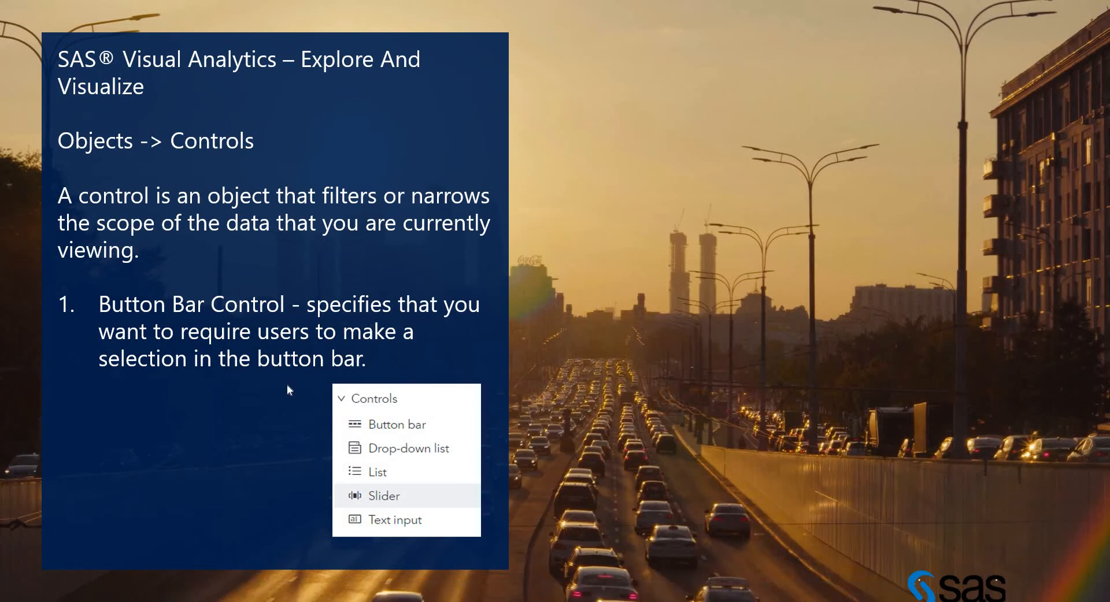
Switch to SAS Drive in the browser and open Explore and Visualize with a new report.
key("alt+Tab")
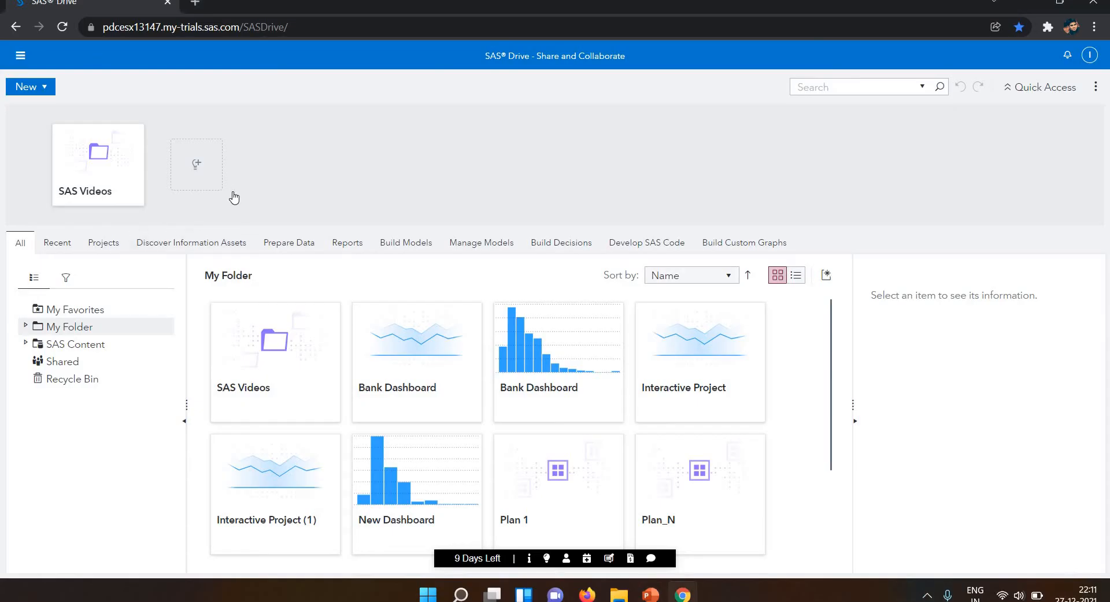
left_click(21, 56)
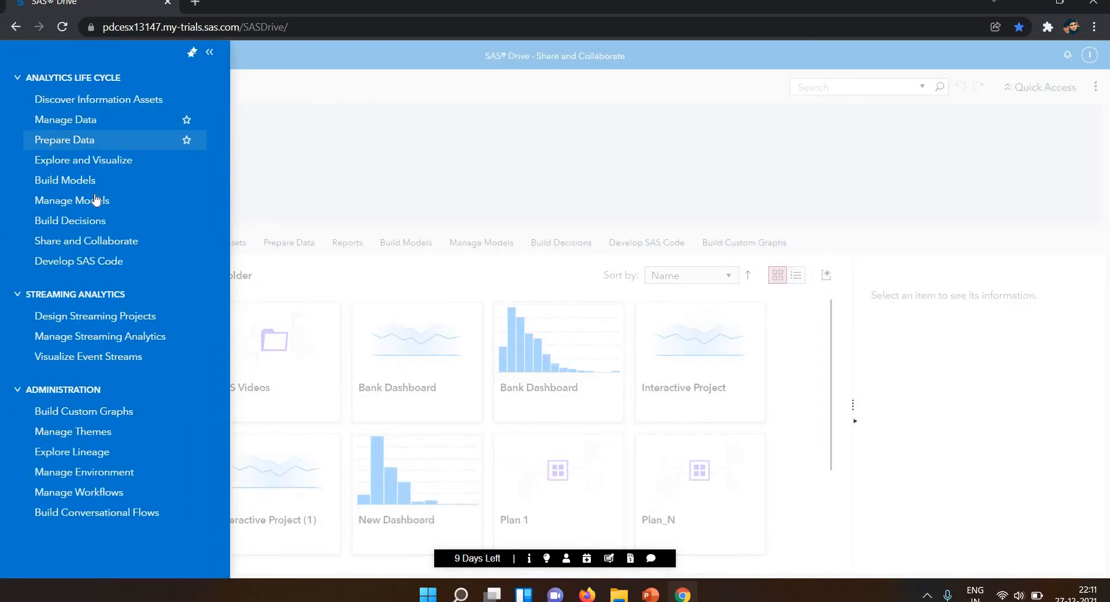
left_click(93, 166)
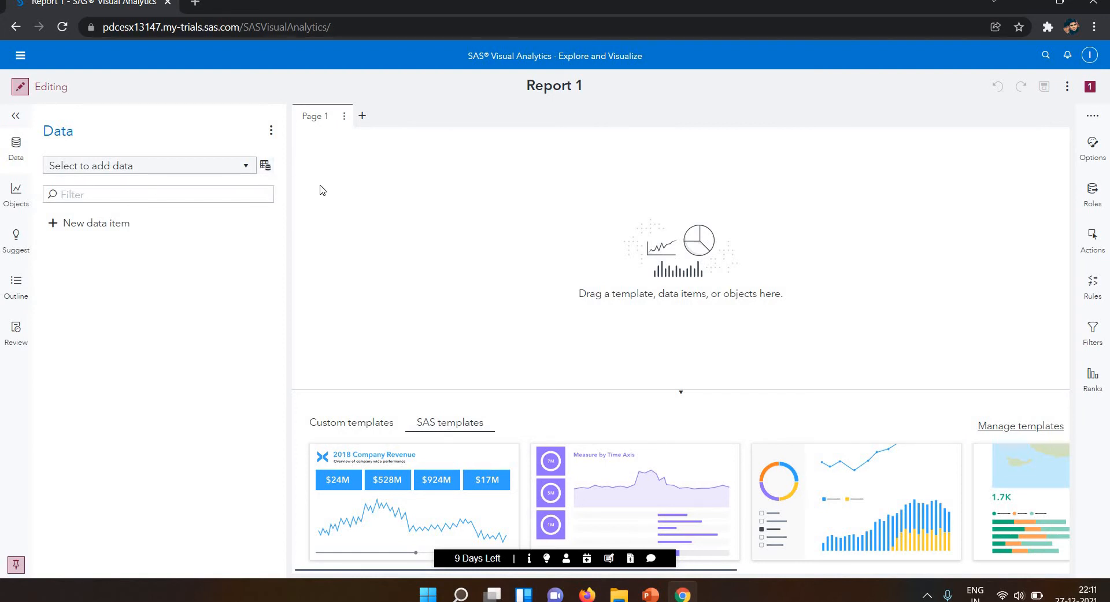
Add the BANK_CUSTOMERS table as the report's data source.
left_click(210, 171)
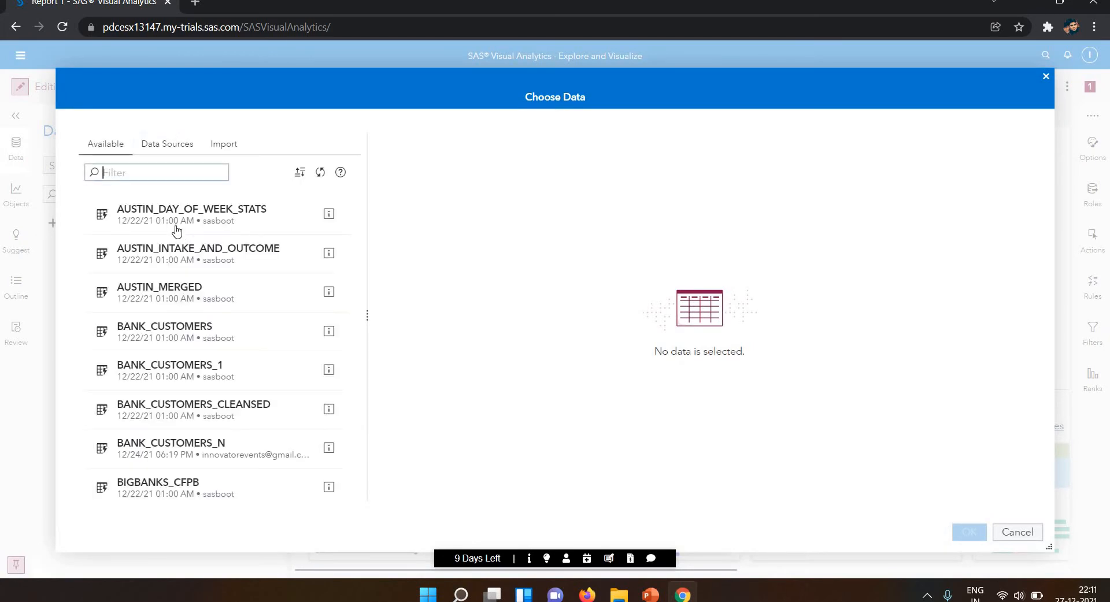
left_click(148, 171)
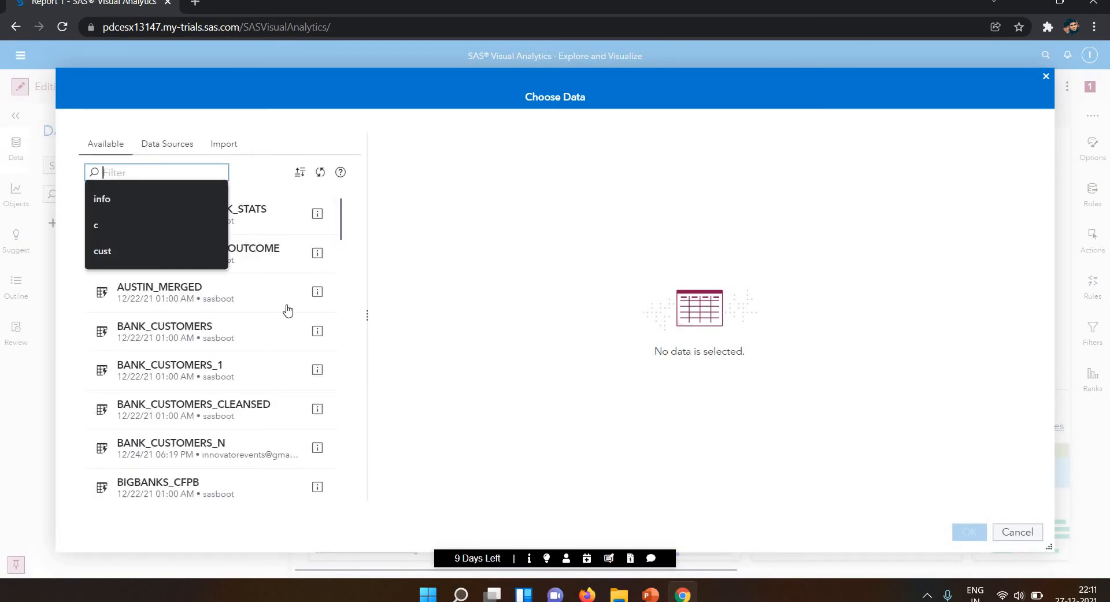
left_click(238, 325)
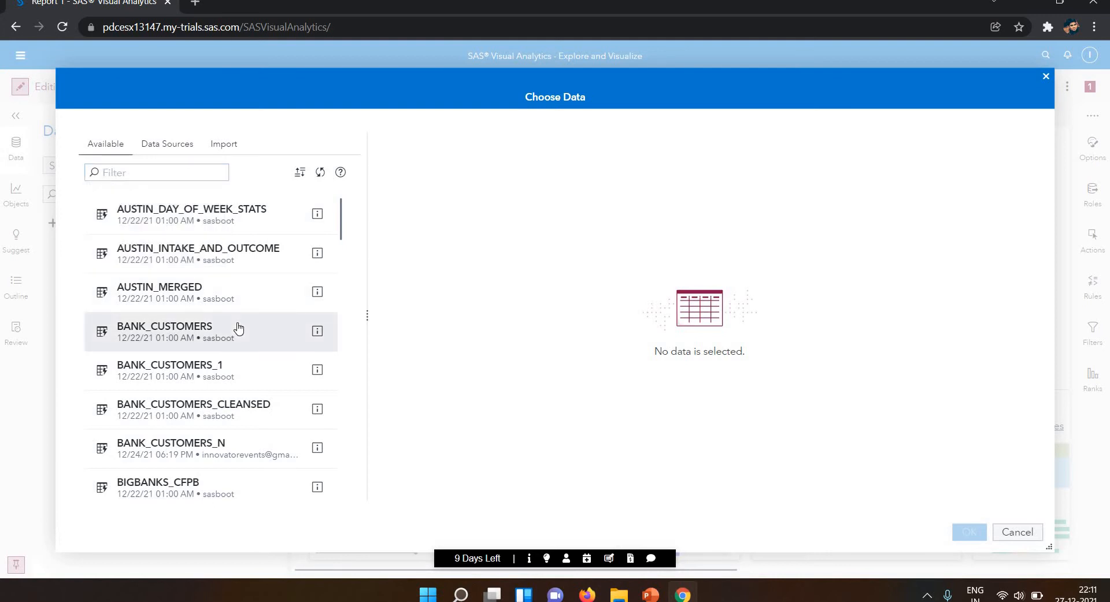
left_click(238, 328)
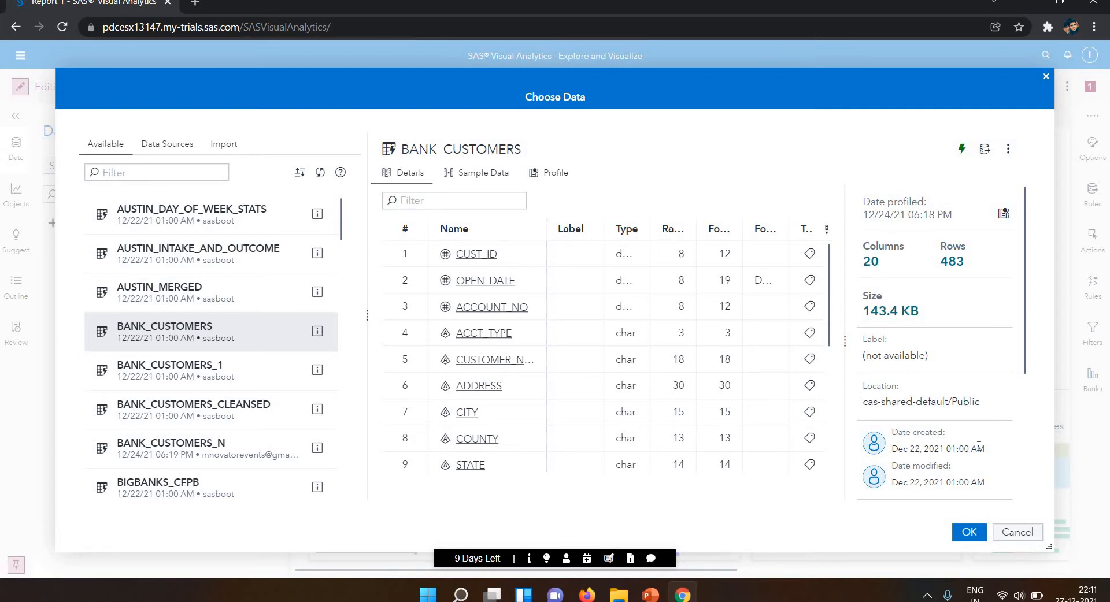
left_click(968, 533)
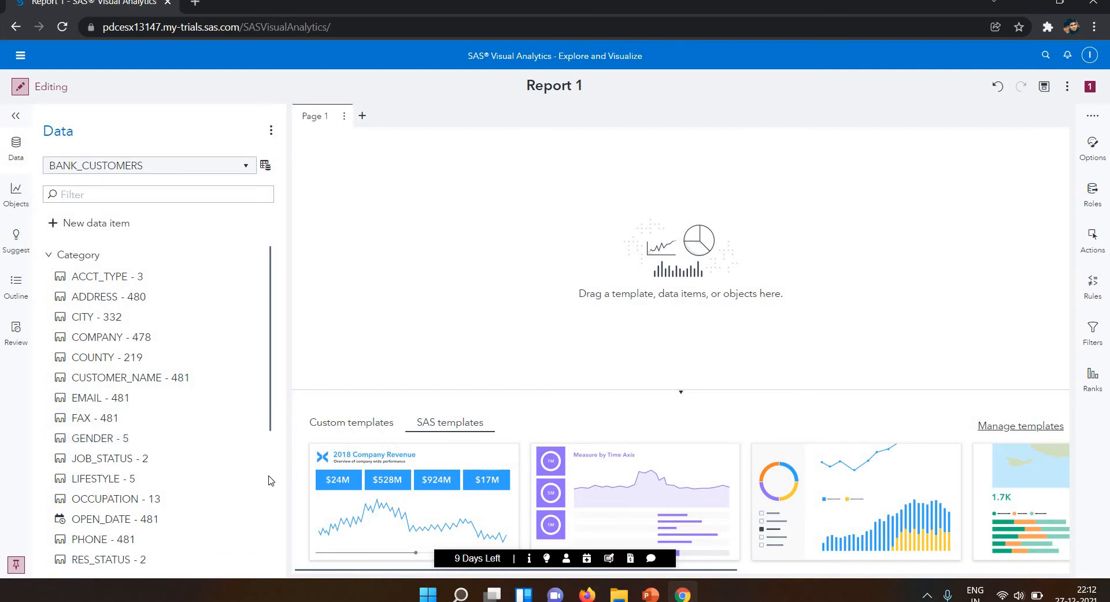
Review the category and measure items of BANK_CUSTOMERS and the report objects available, including the controls.
left_click_drag(268, 476, 300, 180)
scroll(276, 445, "down", 4)
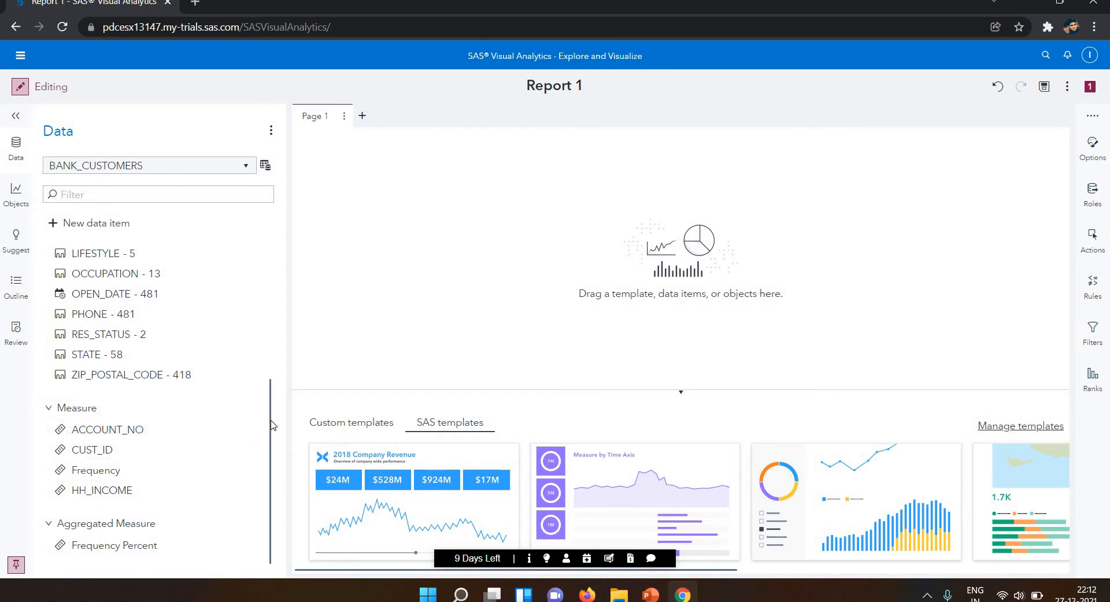
scroll(270, 313, "up", 4)
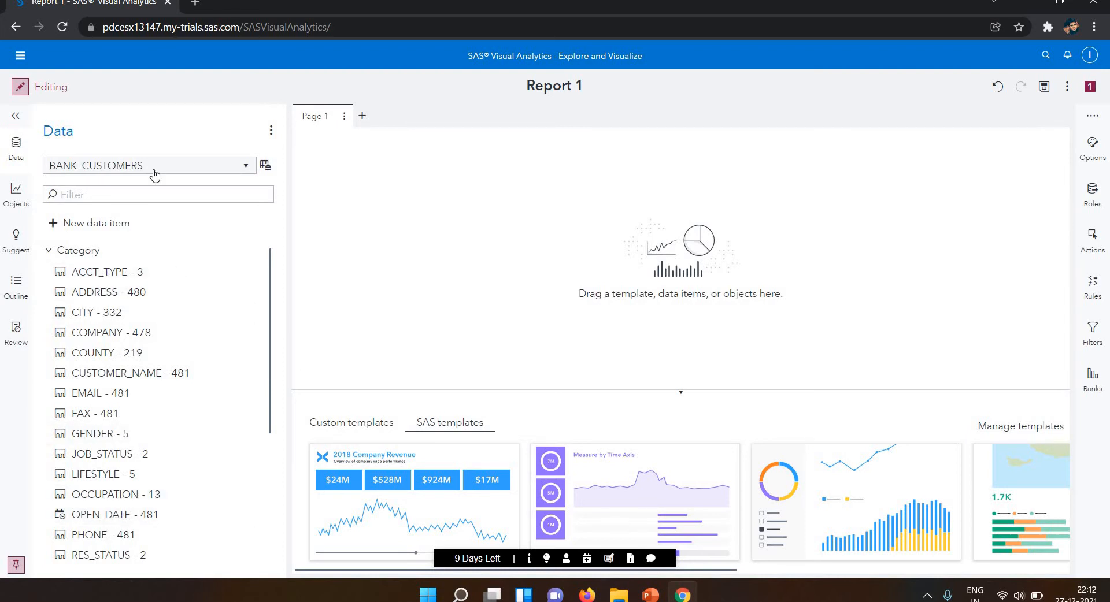
left_click(14, 195)
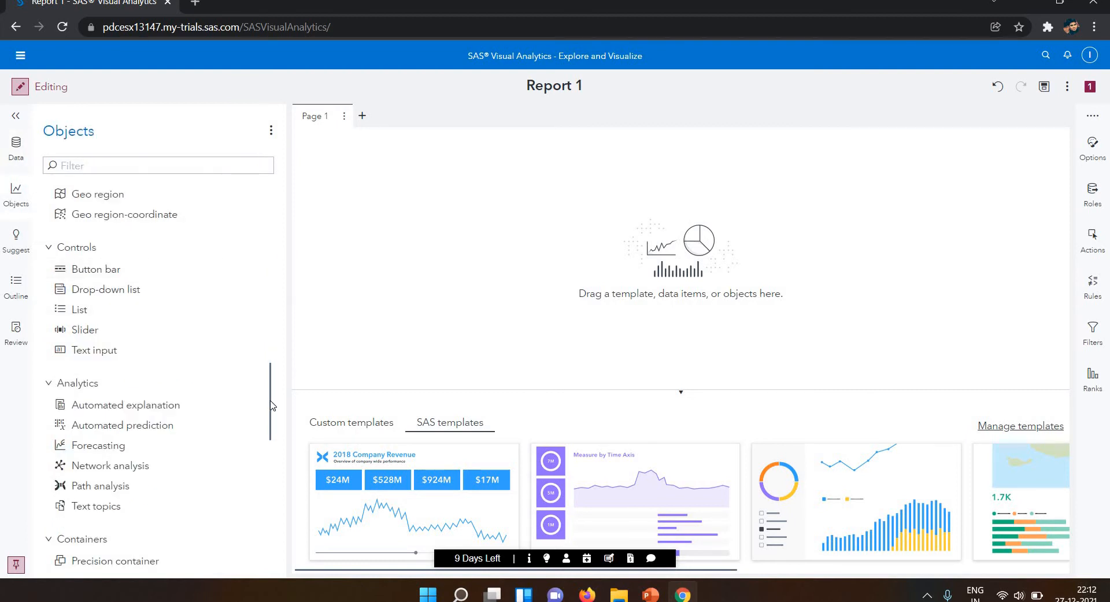
left_click_drag(270, 335, 265, 157)
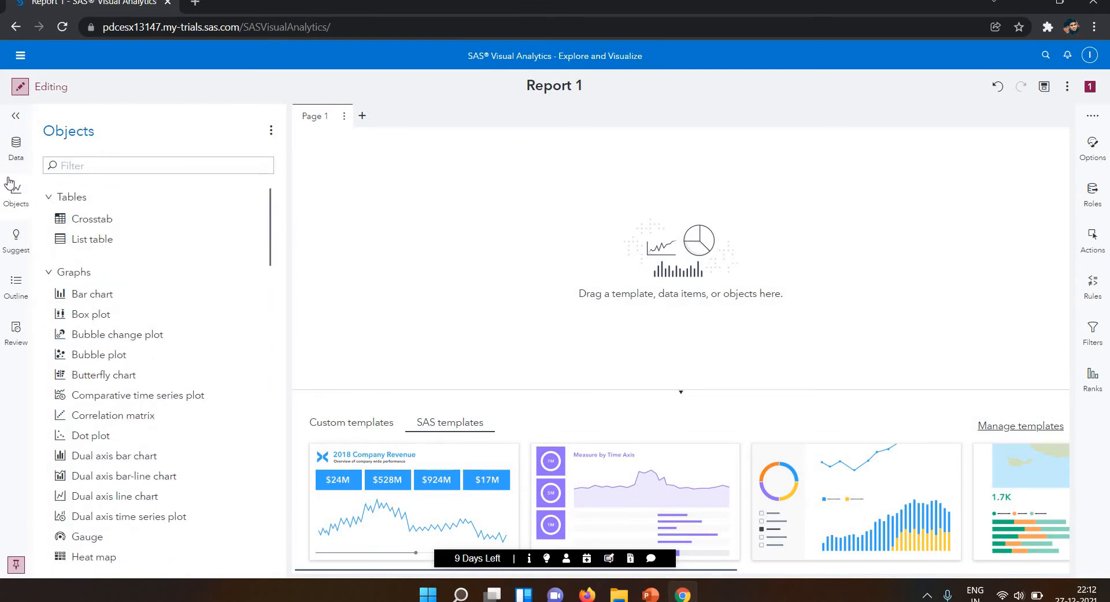
left_click(17, 141)
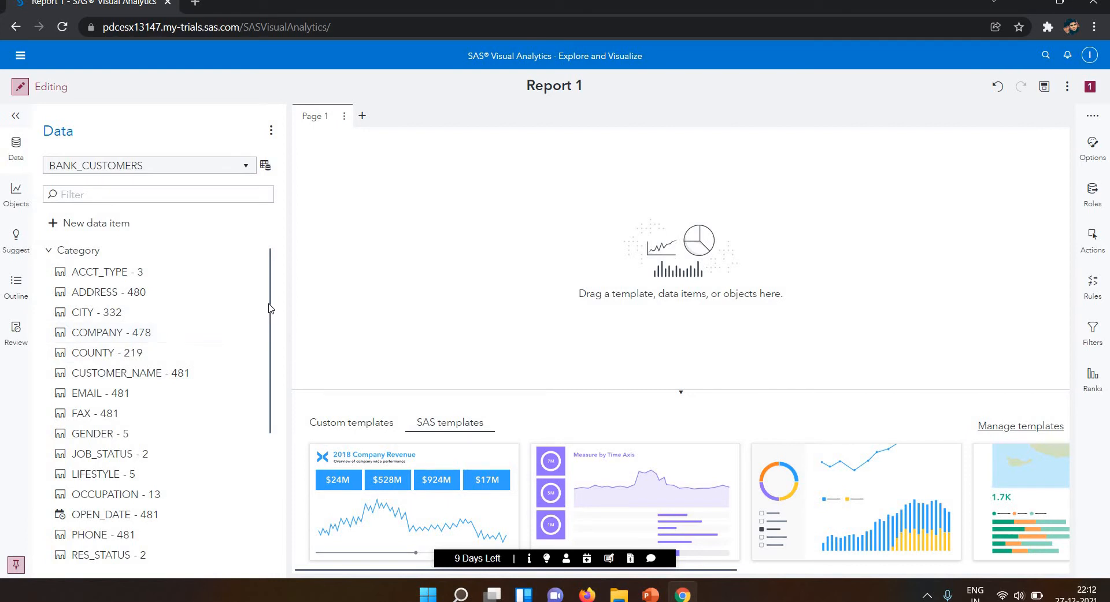
scroll(263, 322, "down", 5)
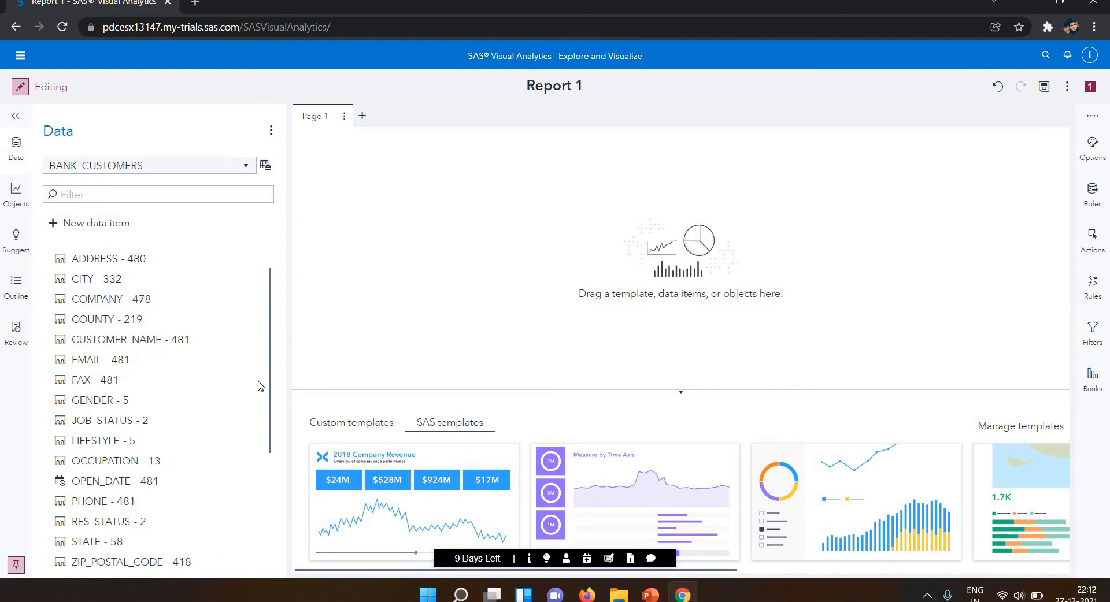
scroll(285, 229, "up", 3)
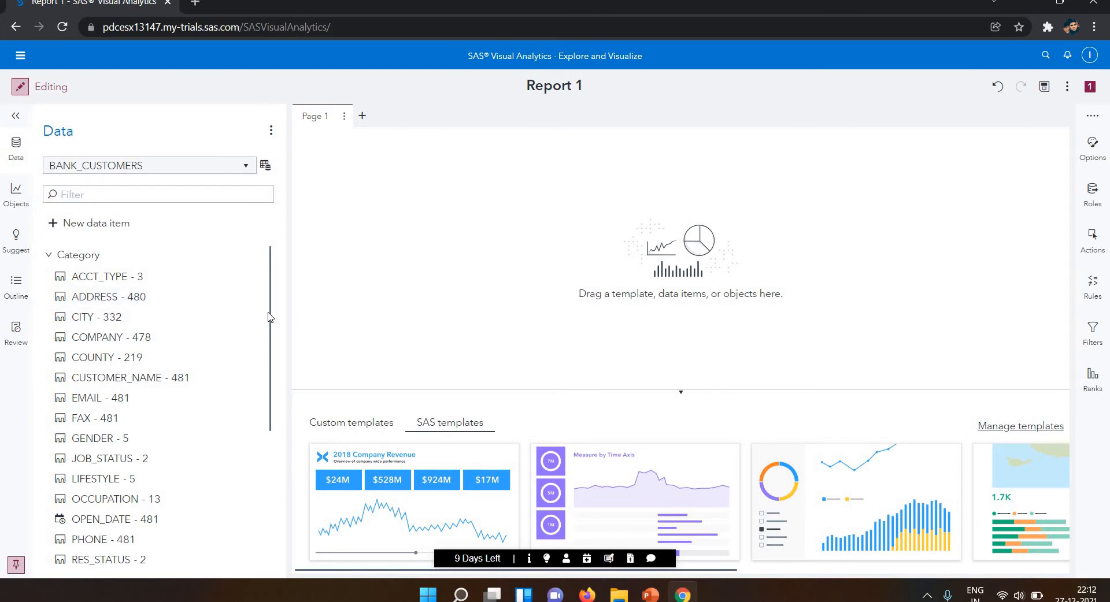
scroll(254, 456, "down", 4)
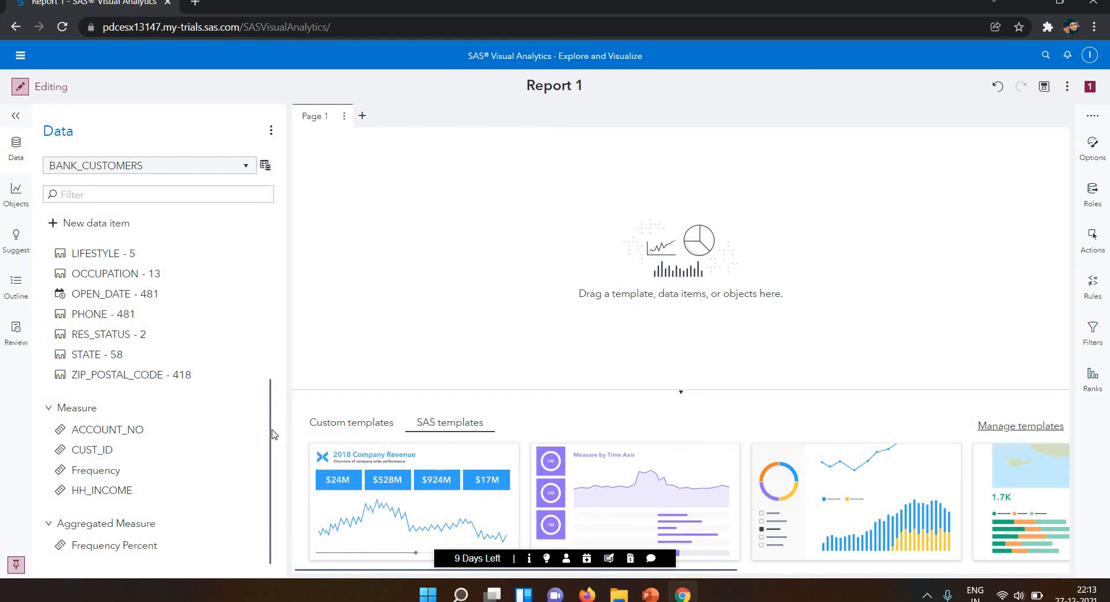
scroll(274, 382, "up", 3)
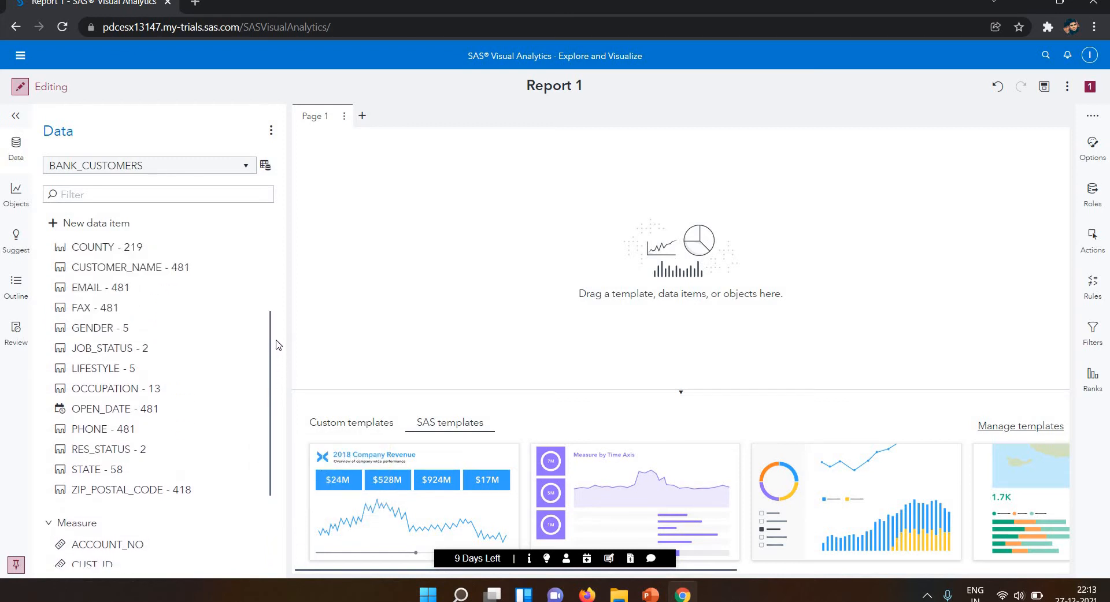
scroll(276, 338, "up", 3)
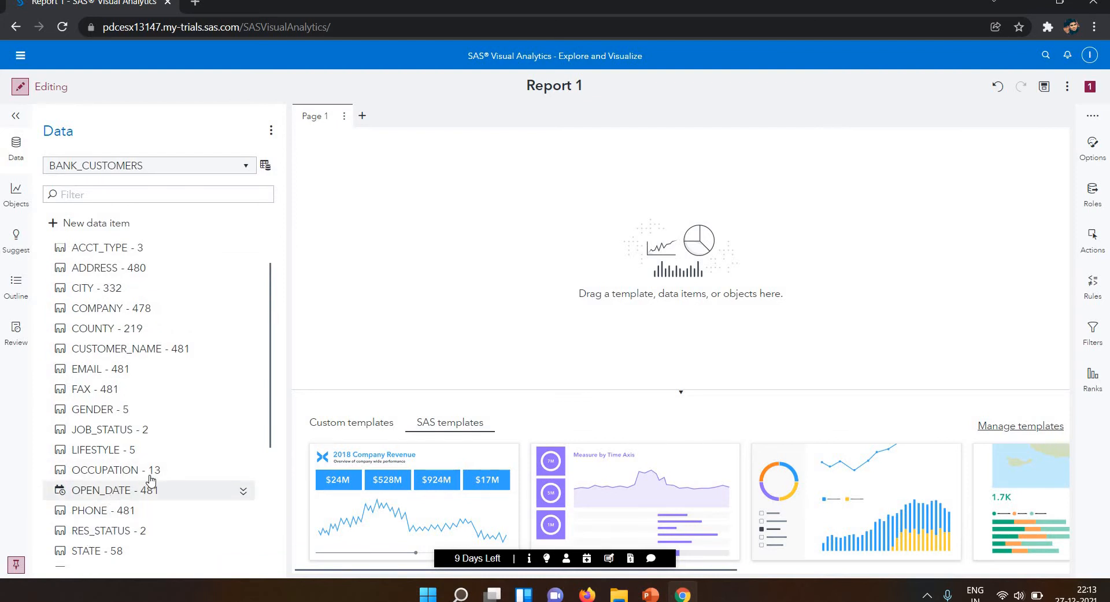
Expand the properties of the OPEN_DATE data item and open its format settings.
mouse_move(132, 494)
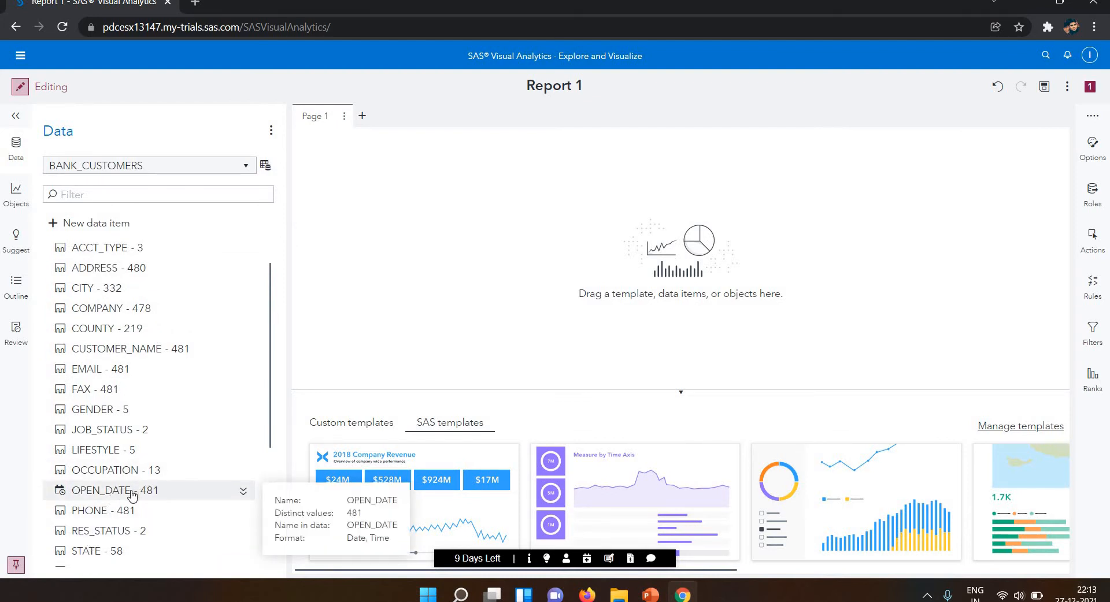
left_click(243, 492)
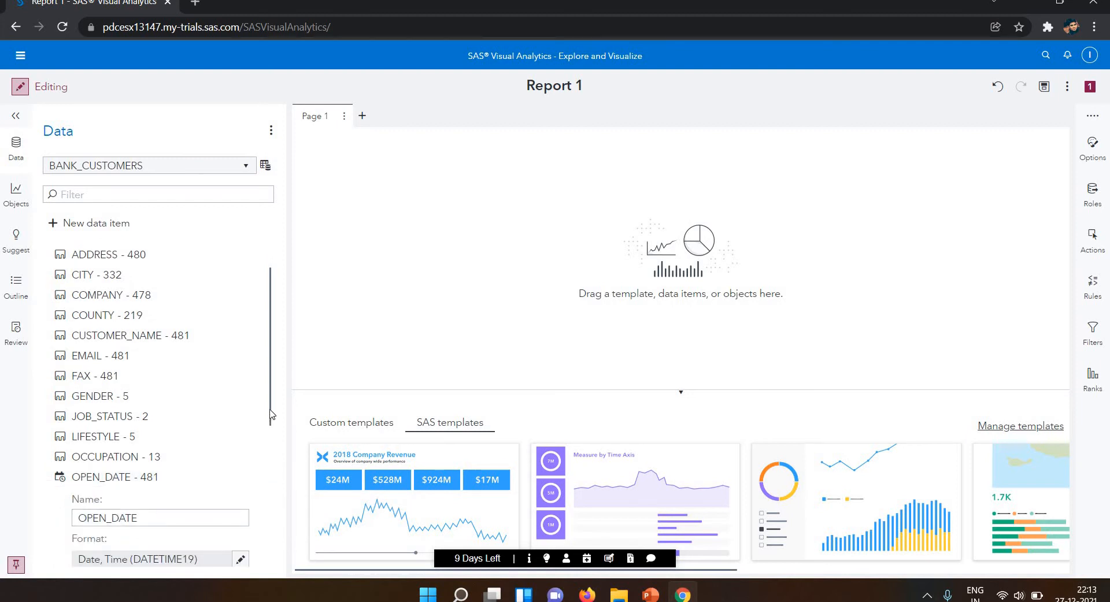
scroll(274, 455, "down", 3)
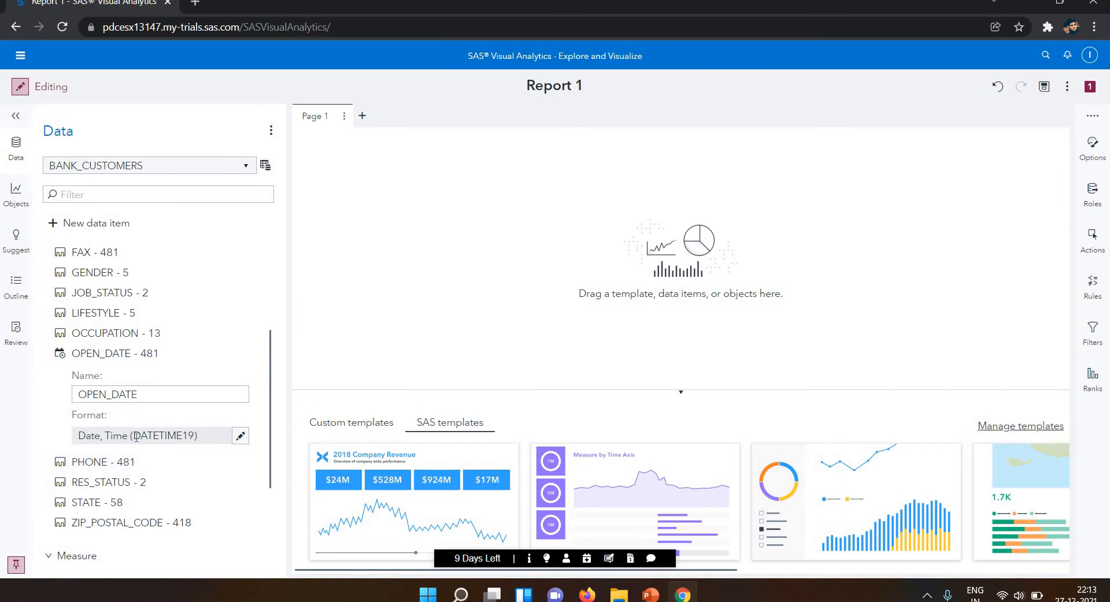
left_click(241, 437)
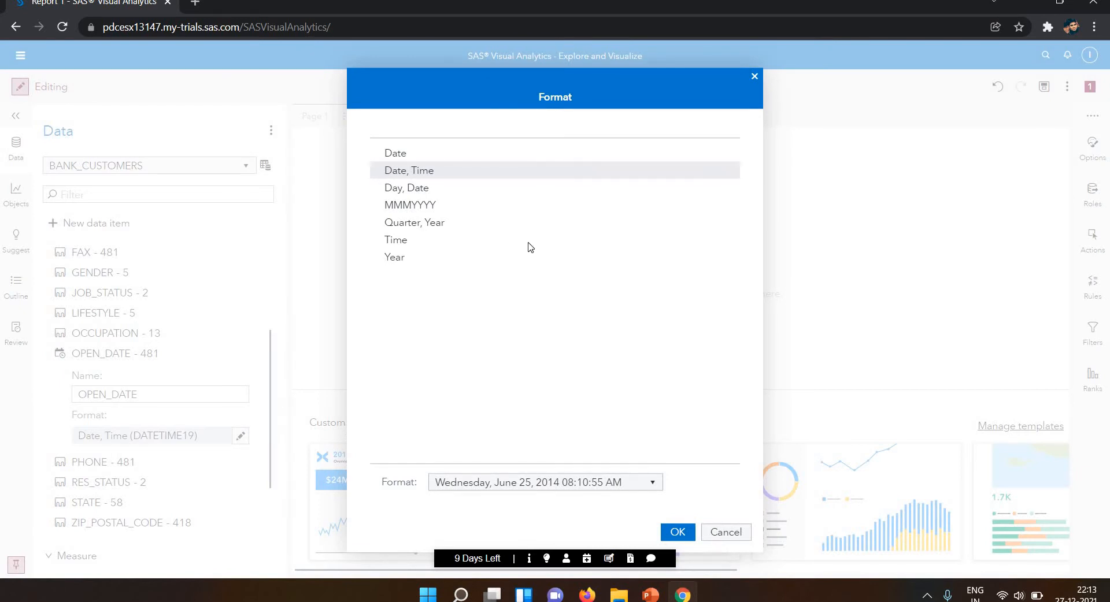
Examine the display variants offered for the Date, Day-Date and Date-Time formats of OPEN_DATE.
left_click(404, 211)
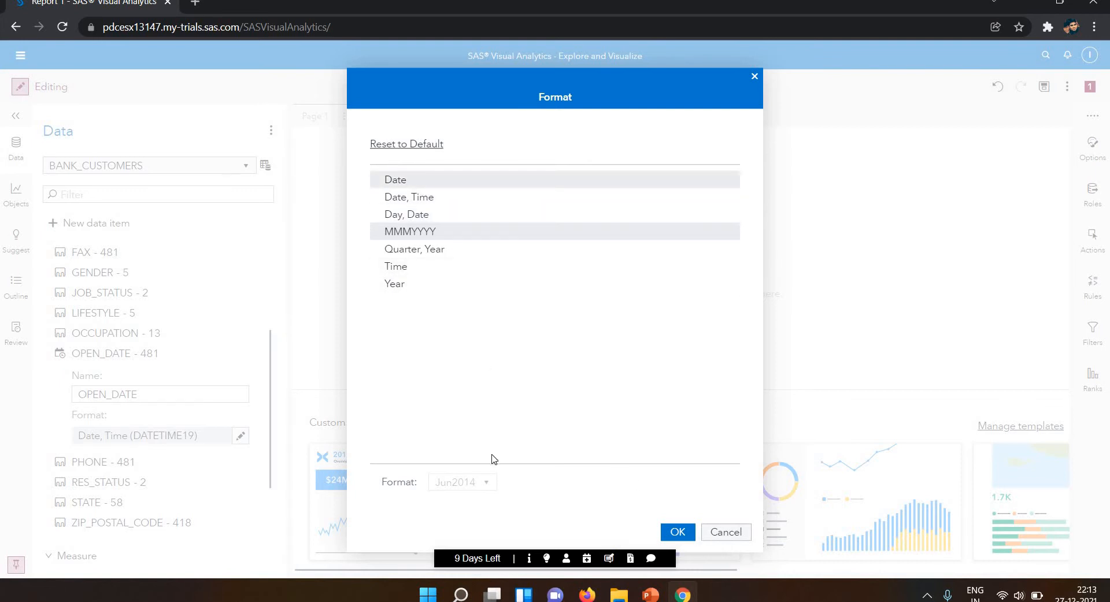
left_click(490, 483)
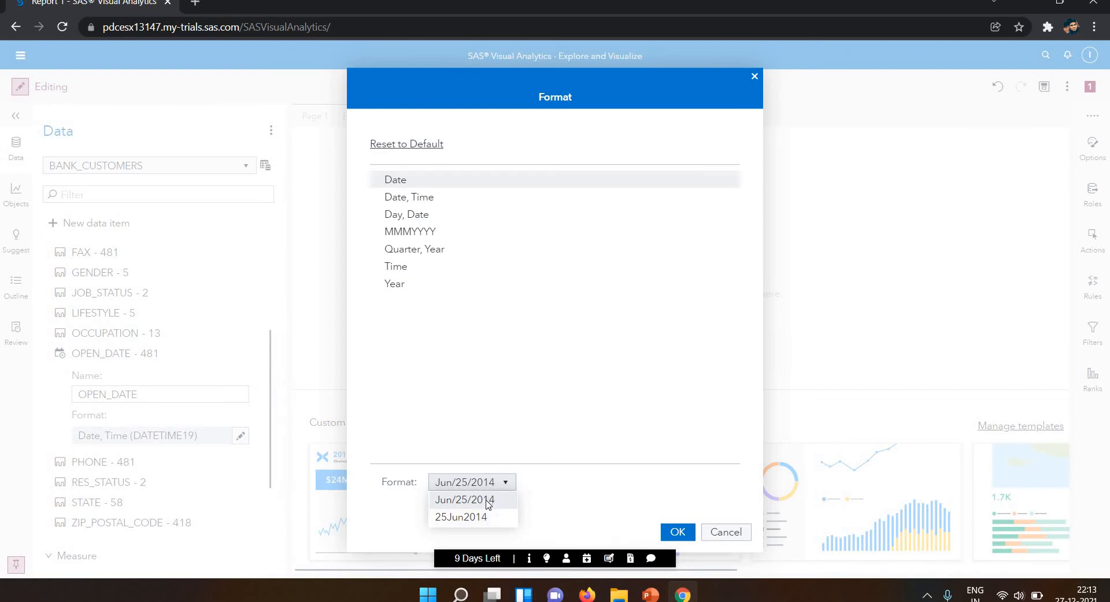
left_click(416, 211)
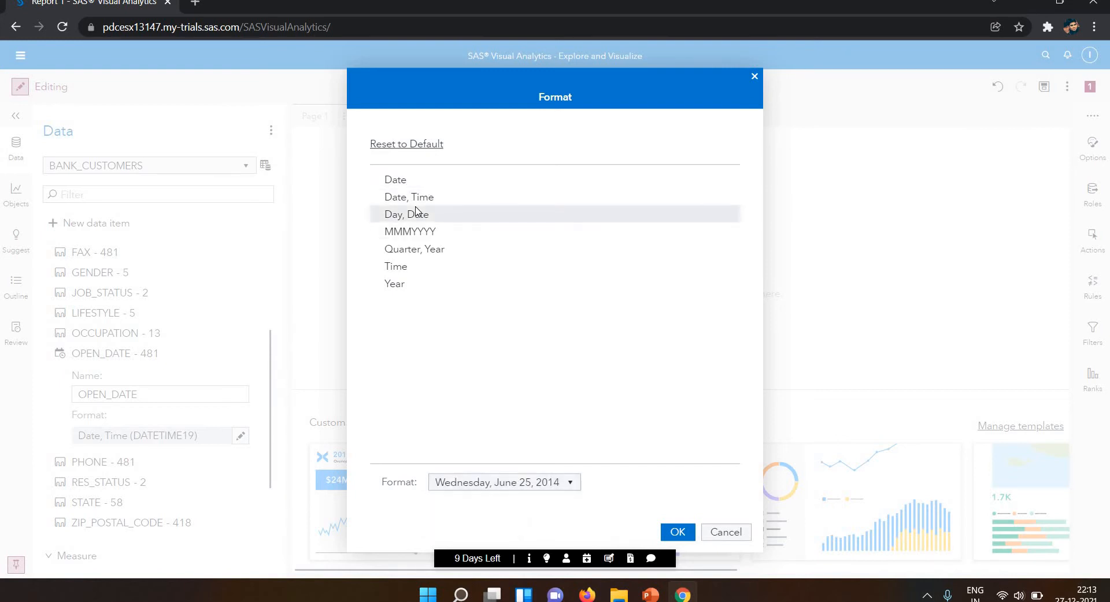
left_click(552, 489)
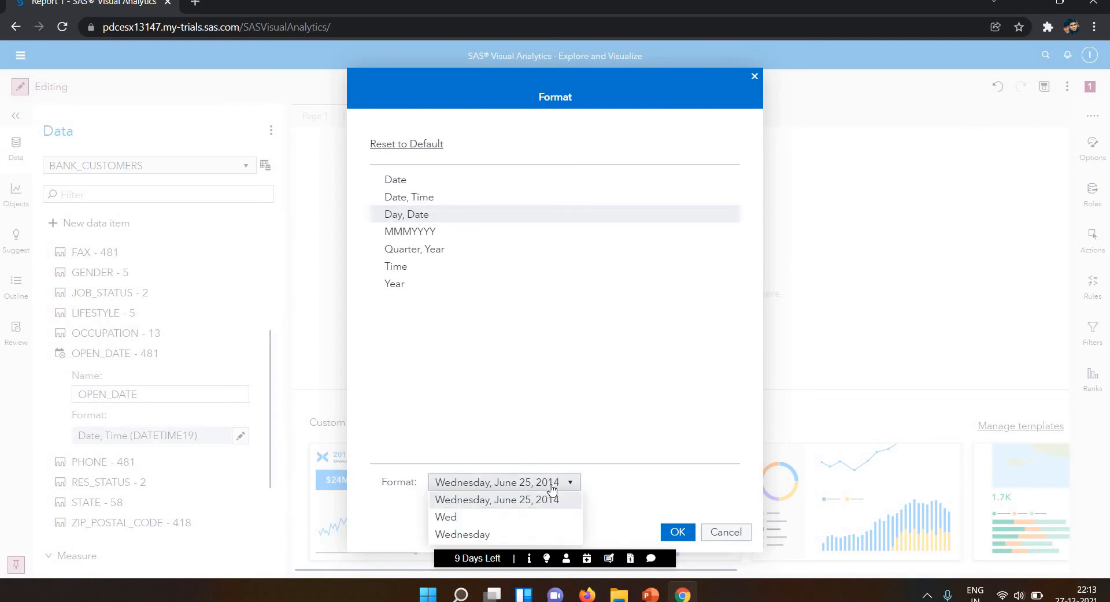
left_click(445, 174)
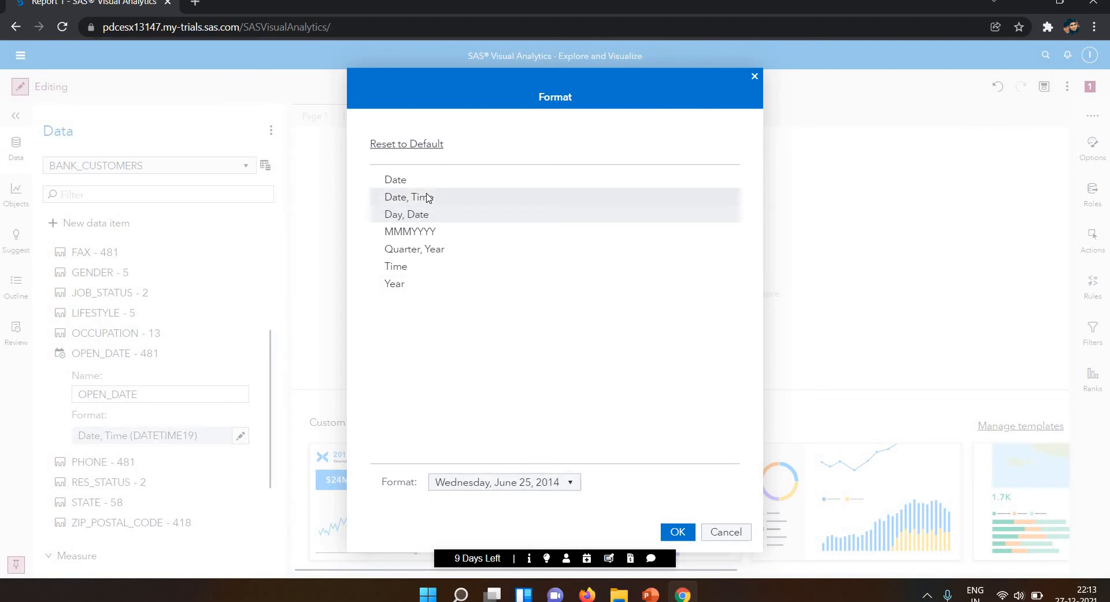
left_click(428, 198)
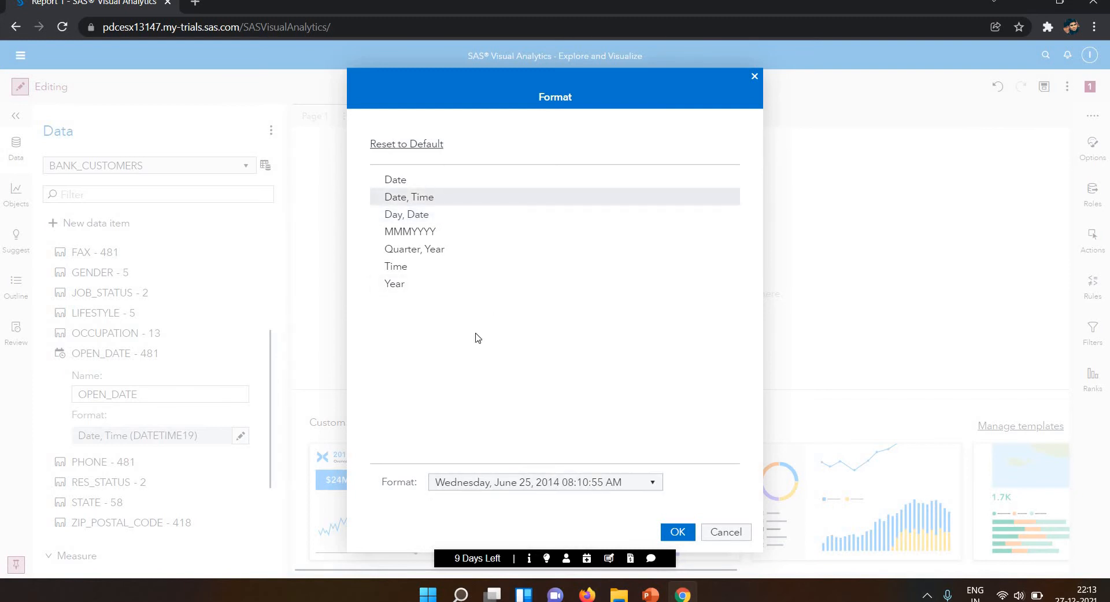
left_click(600, 485)
left_click(395, 173)
Set the format of OPEN_DATE to Date (DTDATE9).
left_click(397, 180)
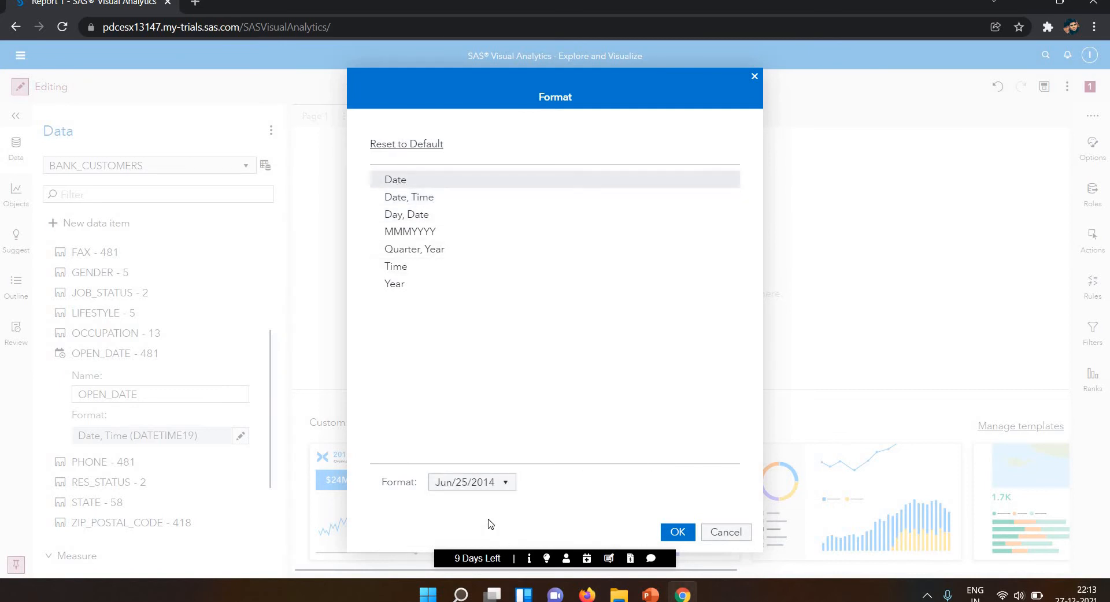
left_click(489, 484)
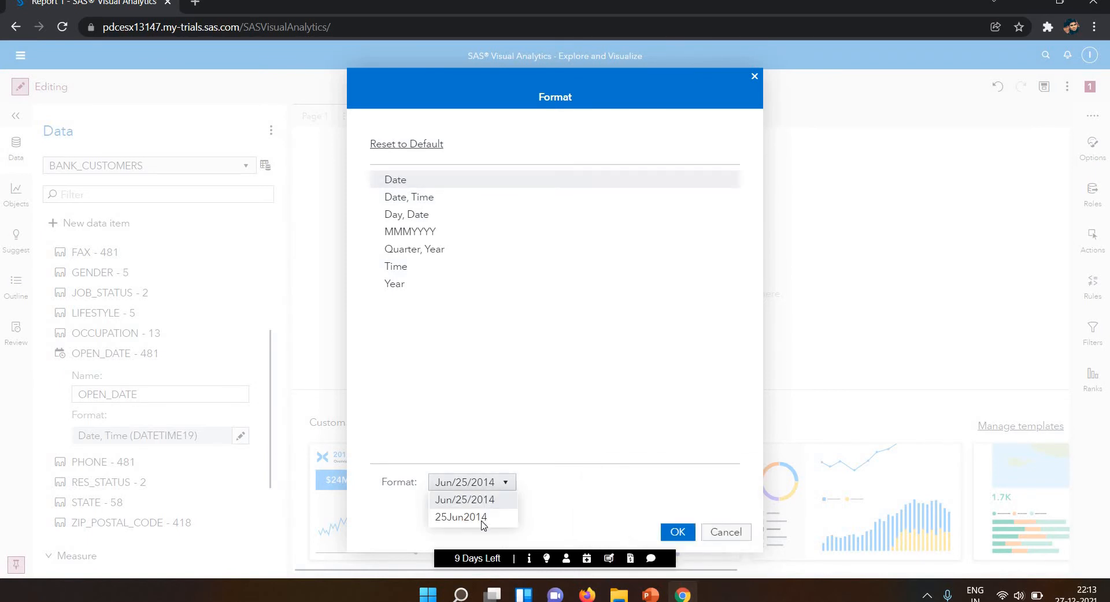
left_click(678, 536)
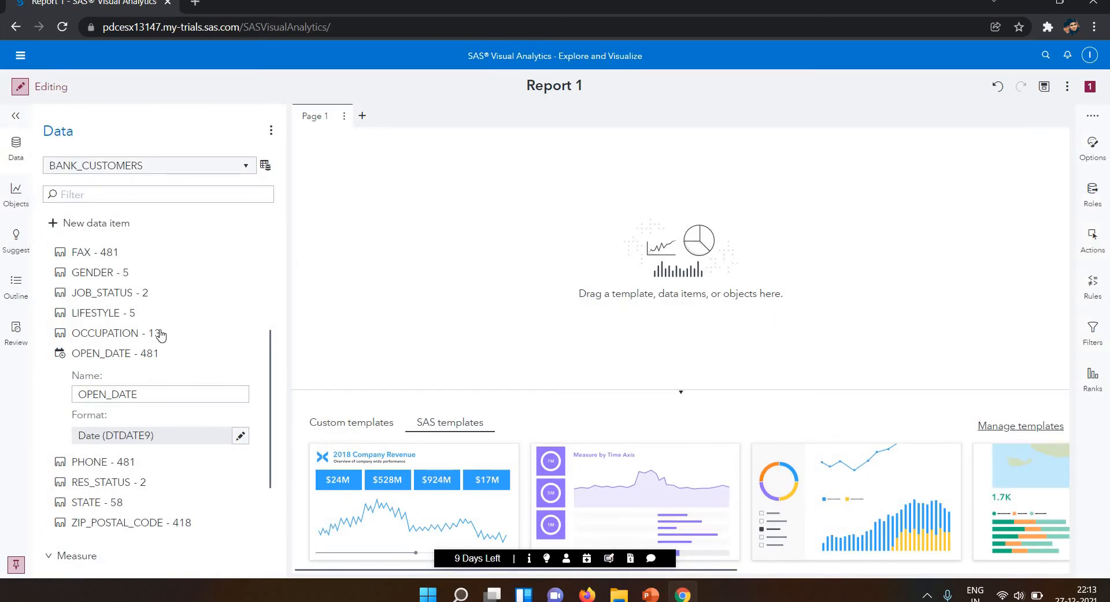
Plot OPEN_DATE as a chart on Page 1 and assign HH_INCOME as its measure.
left_click_drag(543, 259, 358, 321)
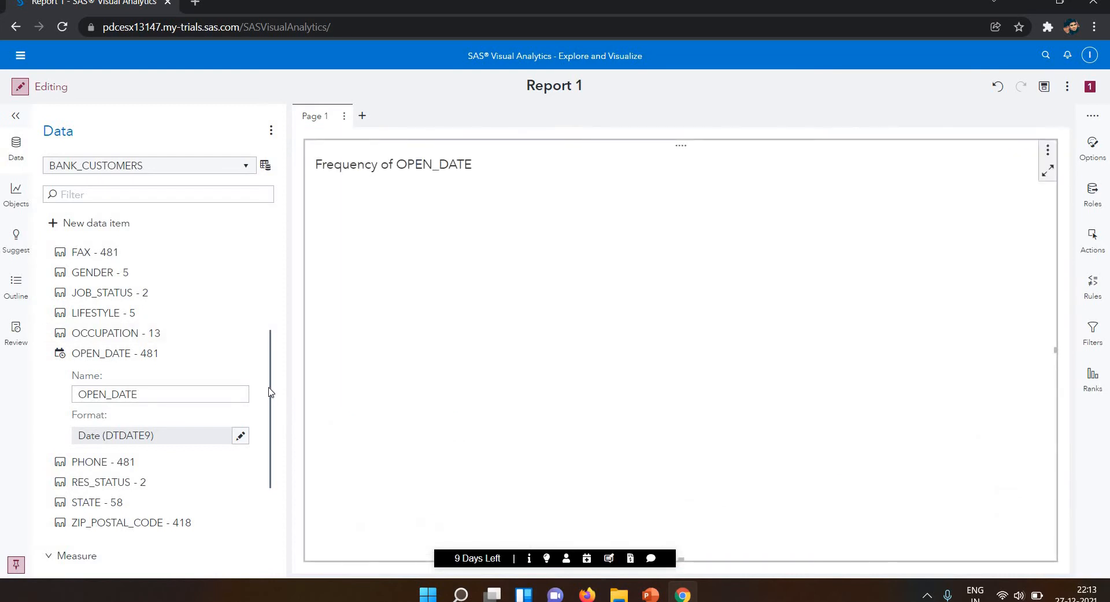
scroll(269, 416, "down", 1)
scroll(260, 451, "down", 2)
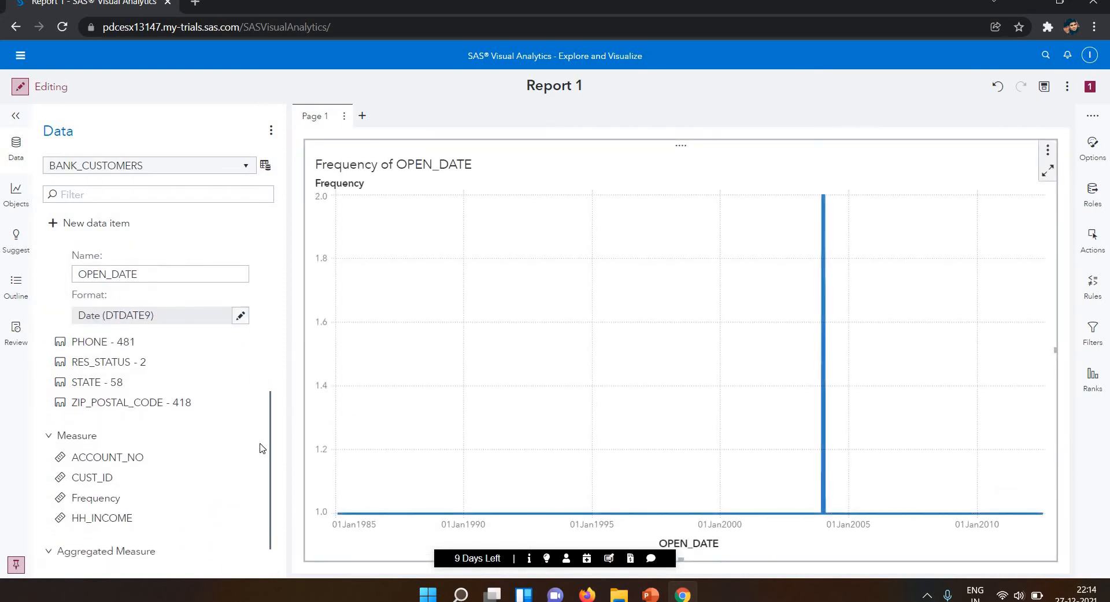
scroll(260, 448, "up", 4)
scroll(263, 455, "down", 1)
scroll(262, 454, "down", 1)
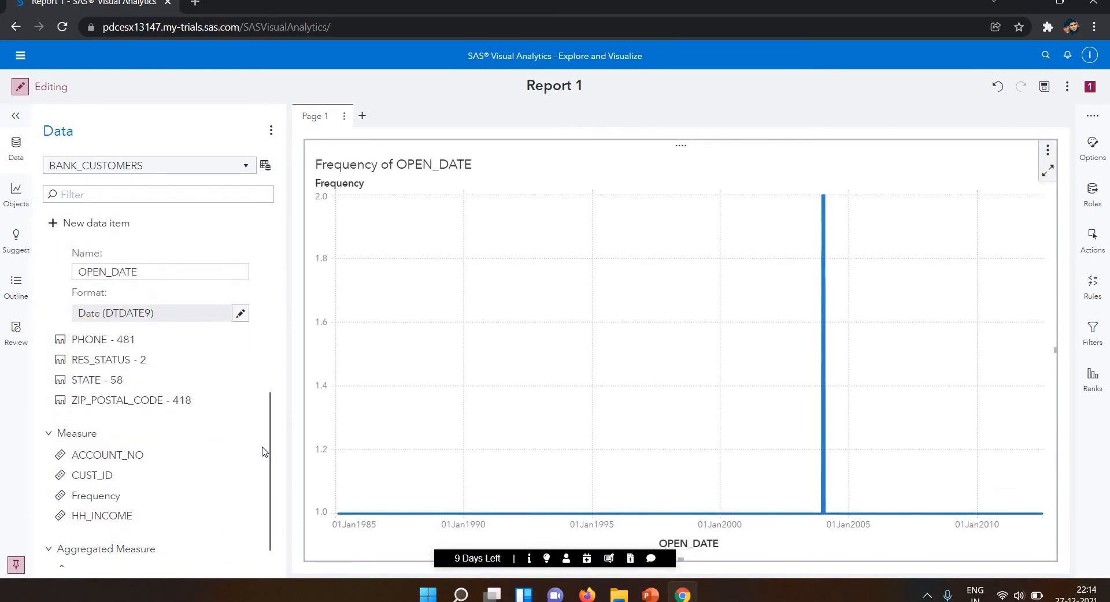
left_click_drag(174, 522, 657, 330)
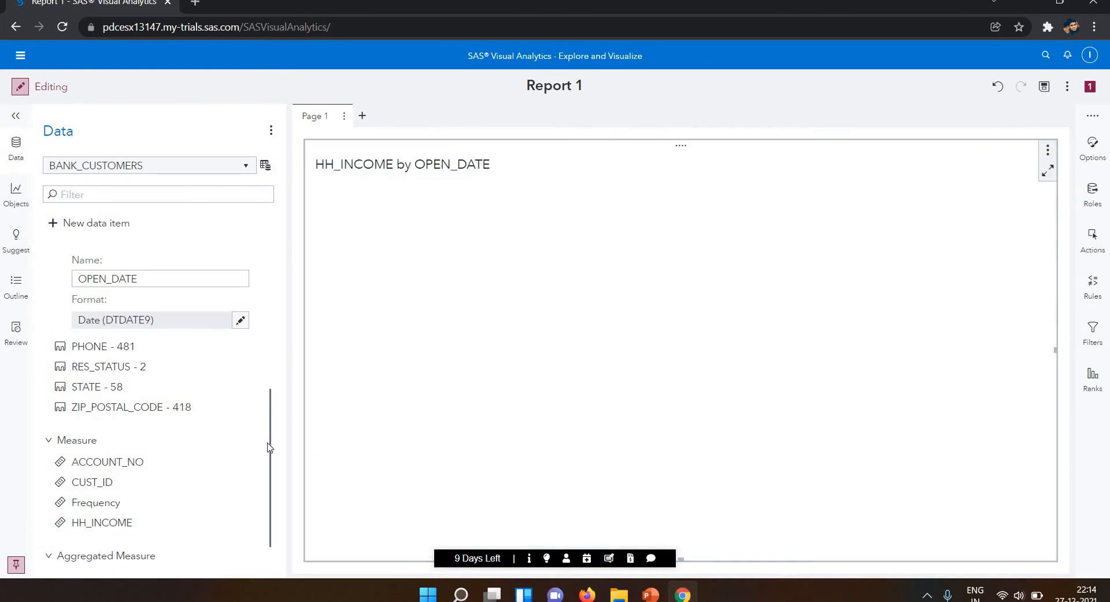
scroll(272, 404, "up", 1)
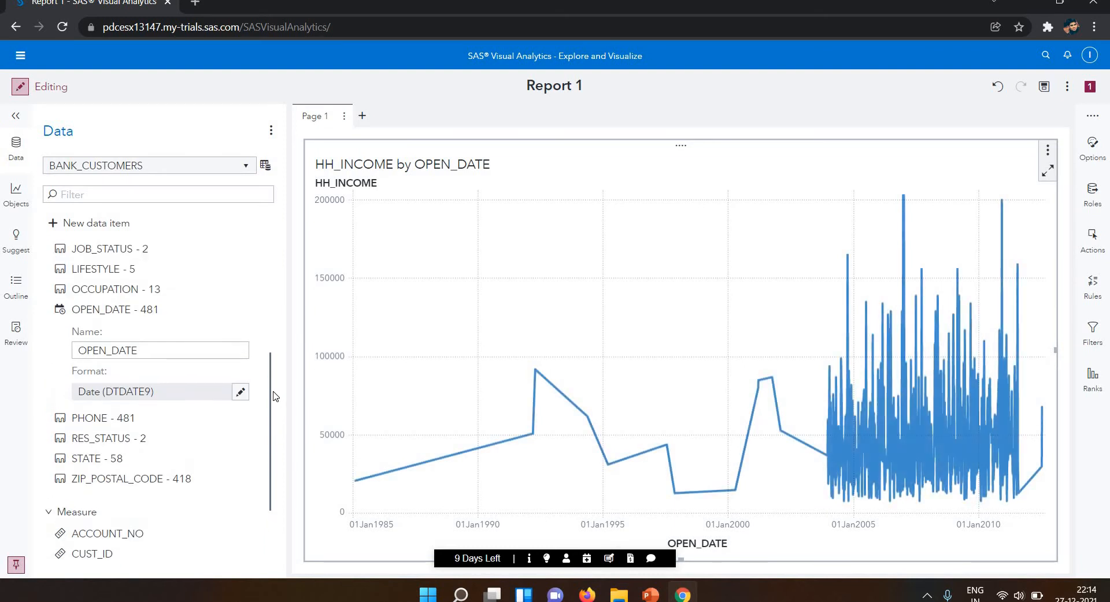
scroll(266, 312, "up", 3)
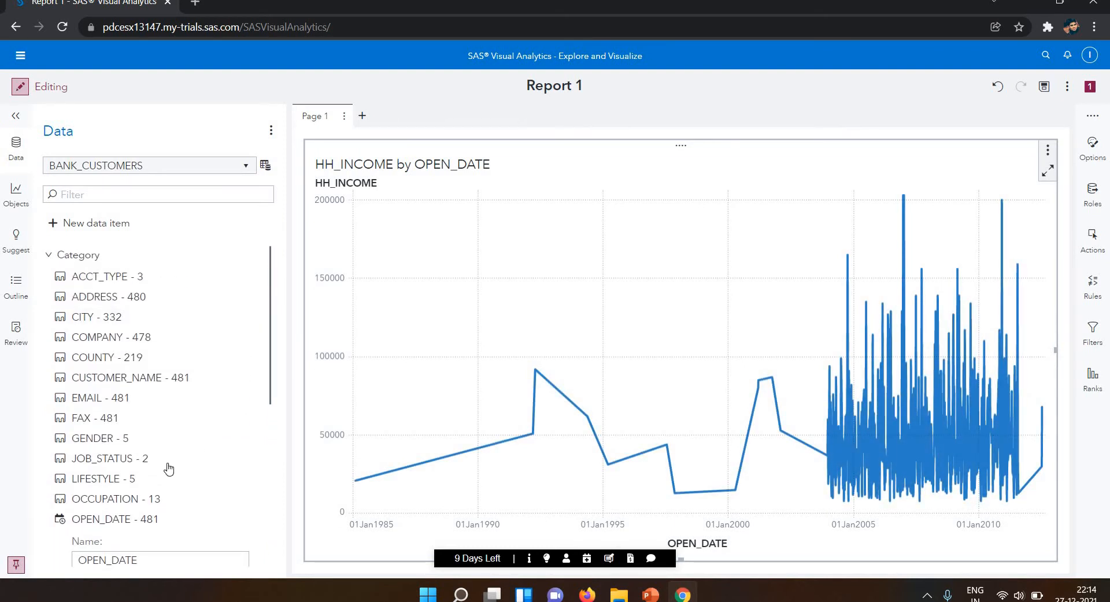
left_click_drag(755, 337, 756, 346)
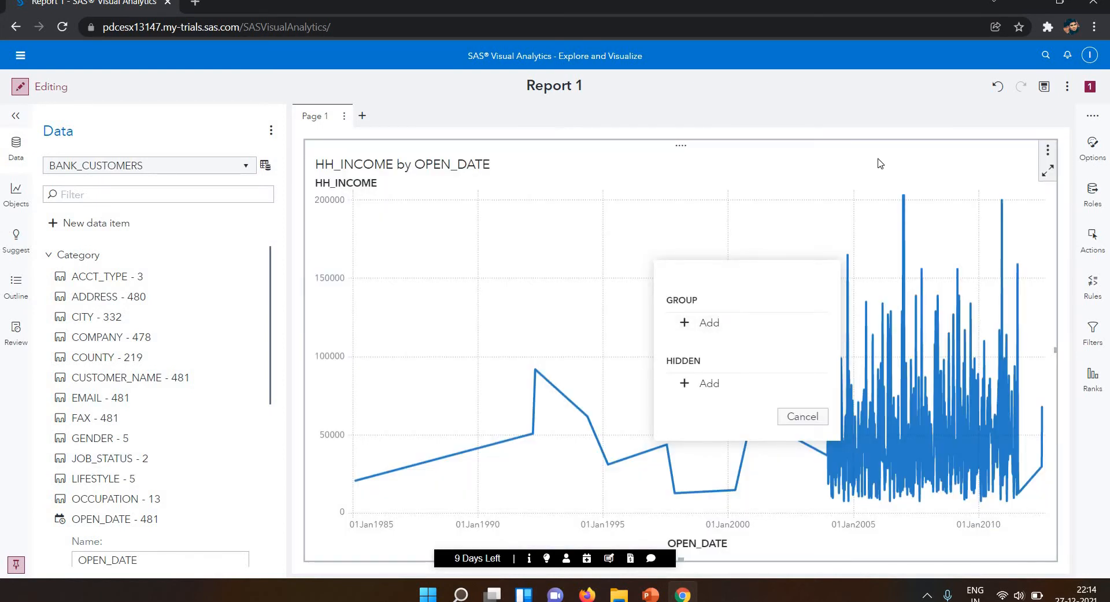
left_click(1048, 152)
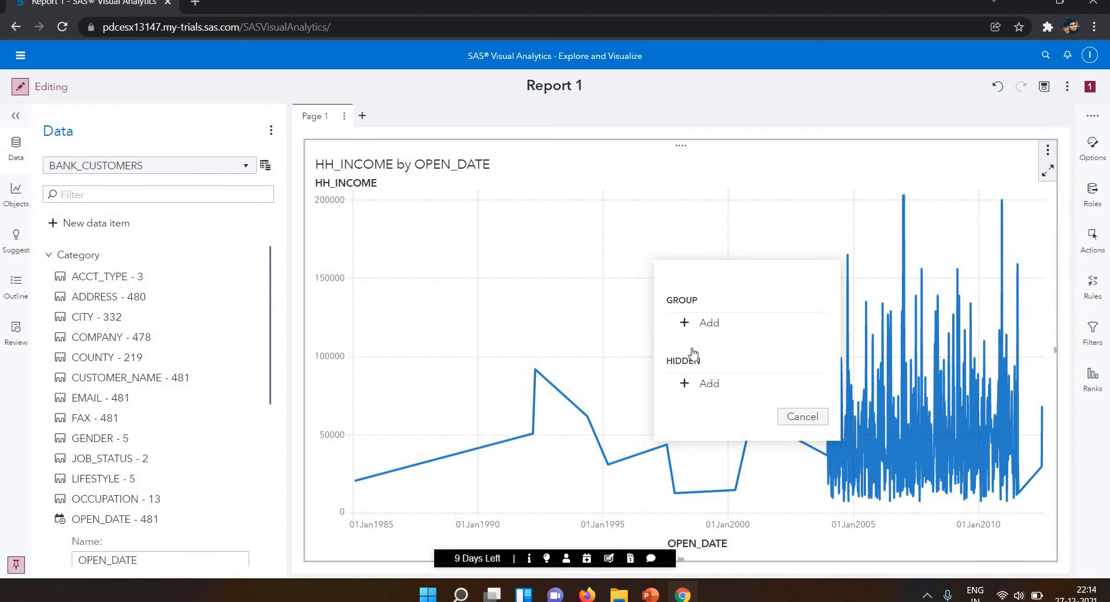
left_click(795, 418)
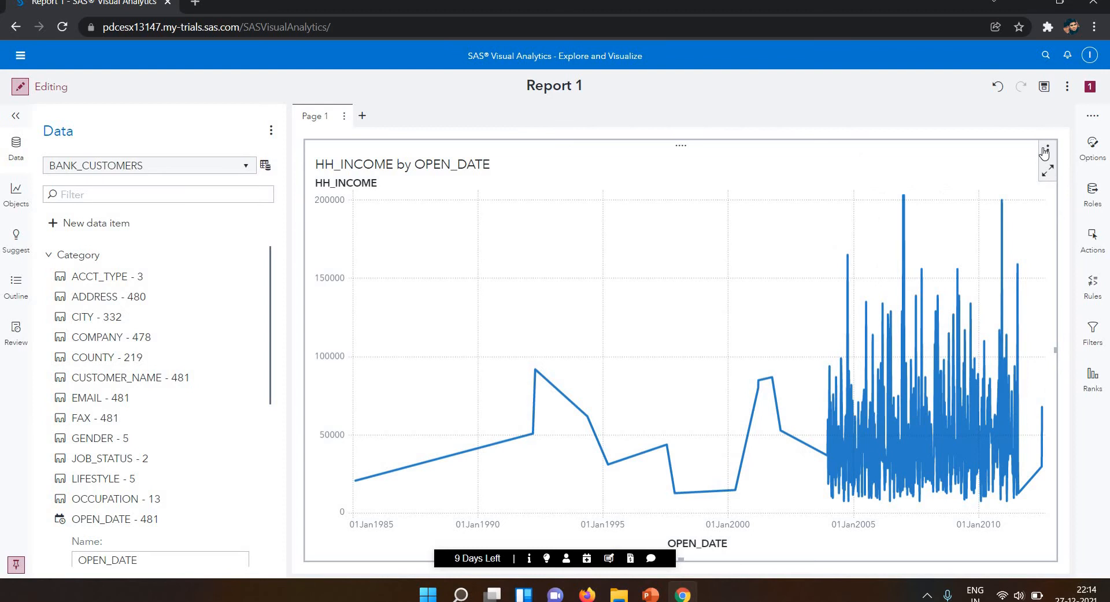
Convert the HH_INCOME by OPEN_DATE time series plot to a crosstab.
left_click(1047, 151)
mouse_move(954, 369)
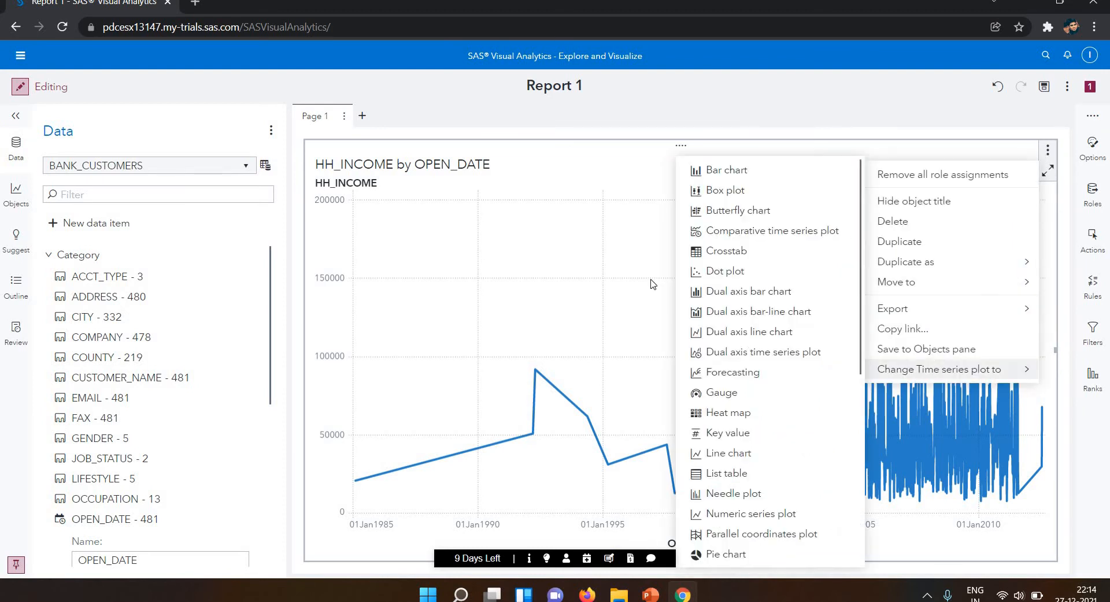
left_click(732, 255)
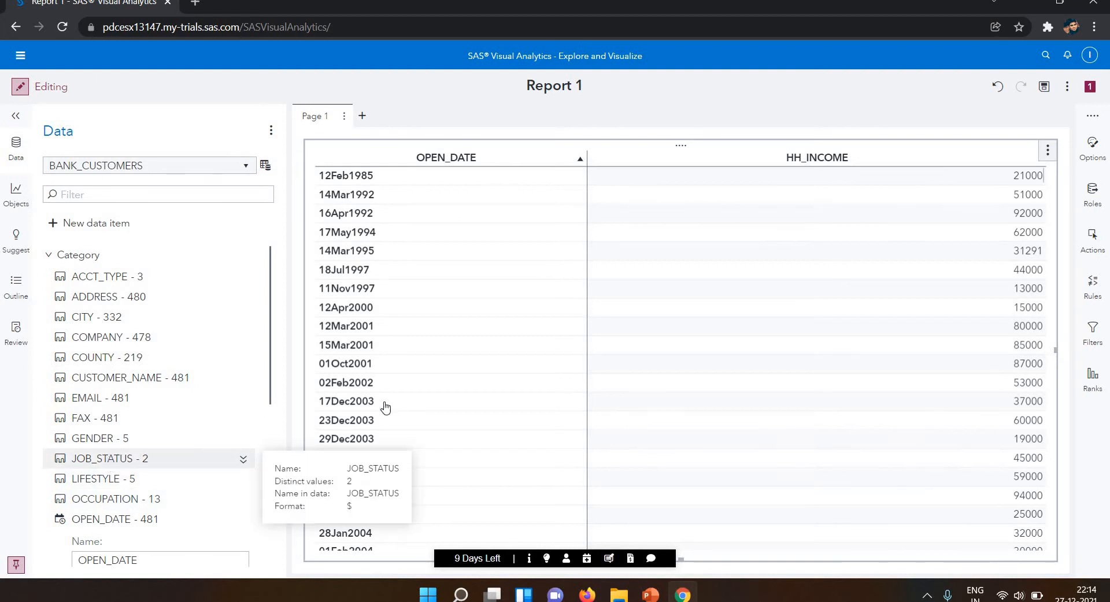
Add the JOB_STATUS, LIFESTYLE, EMAIL and GENDER categories to the crosstab, in that order.
left_click_drag(738, 294, 761, 292)
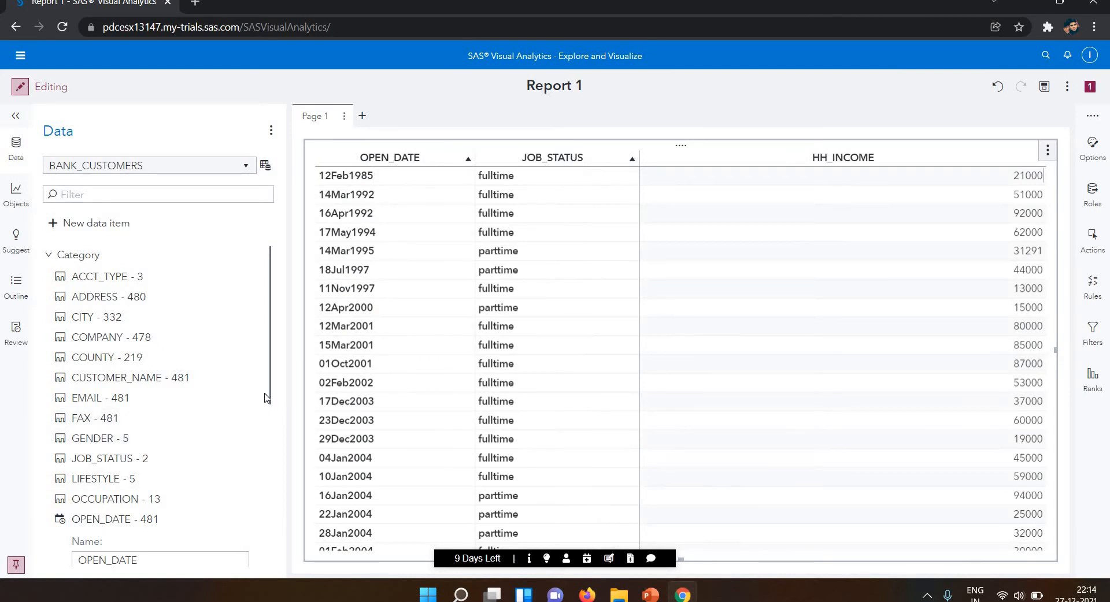
scroll(248, 404, "down", 1)
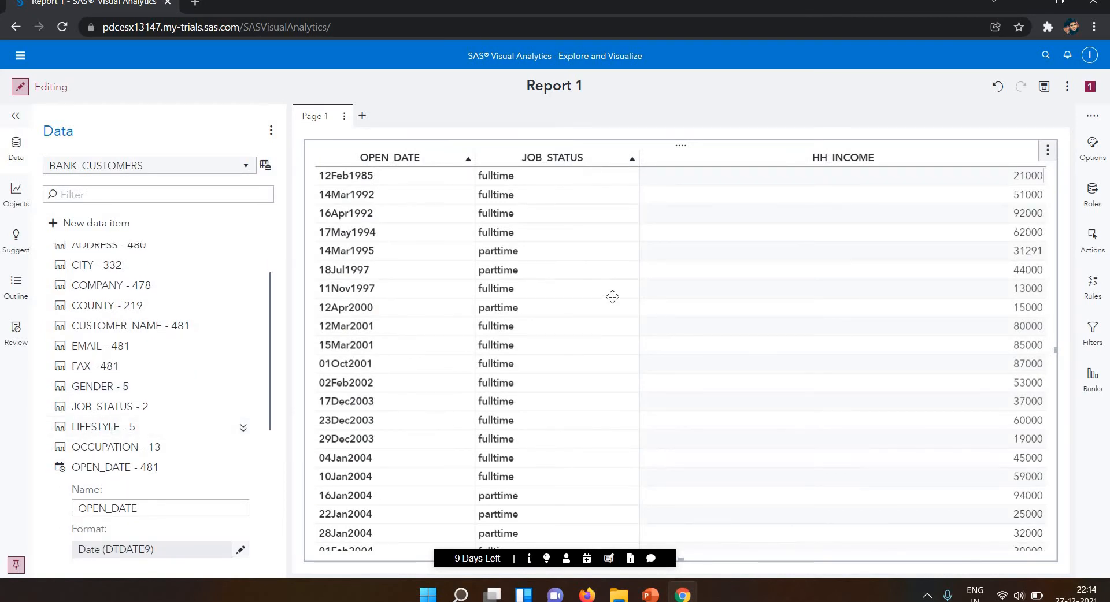
left_click_drag(612, 297, 191, 375)
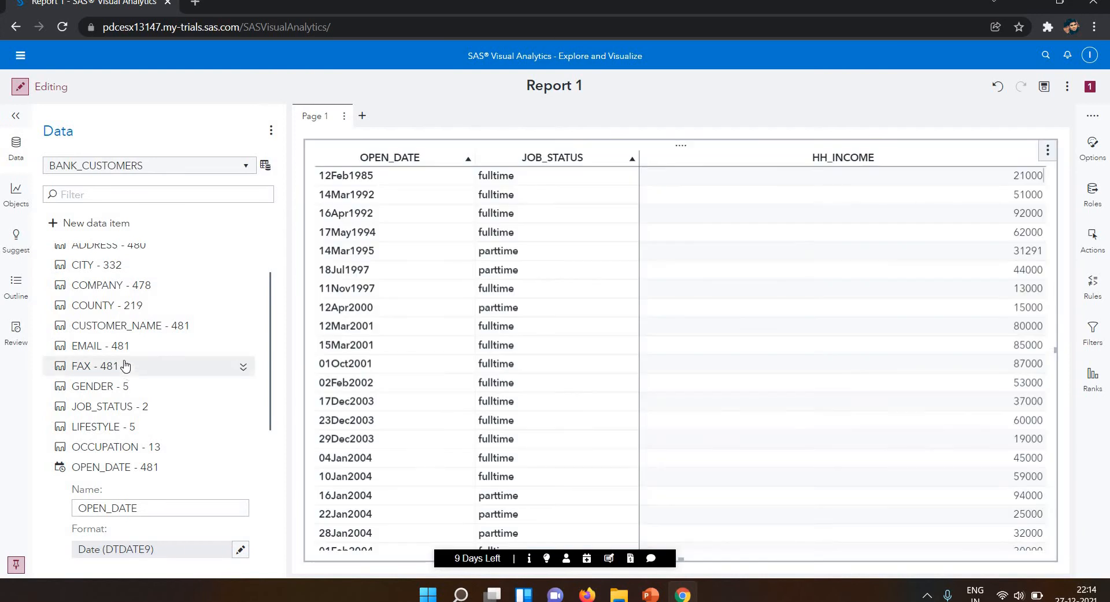
left_click_drag(113, 347, 275, 291)
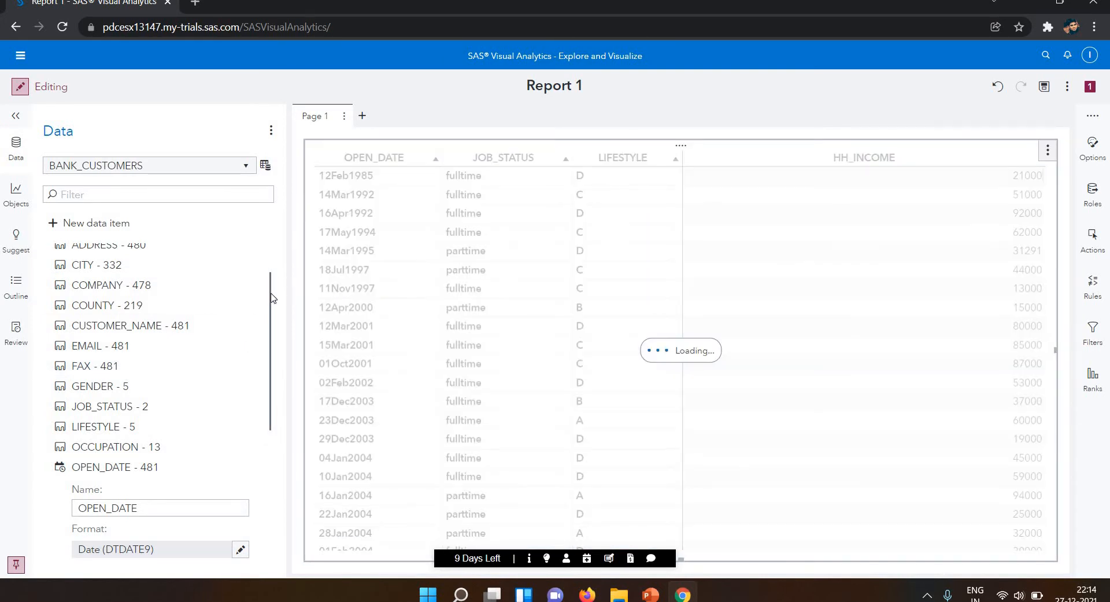
scroll(265, 393, "down", 5)
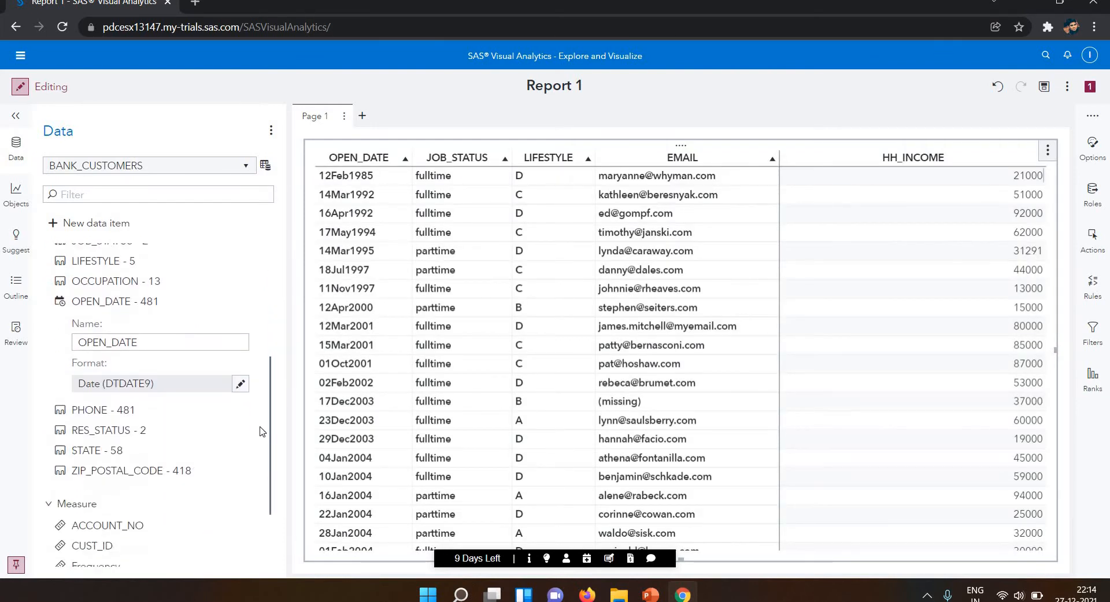
scroll(257, 324, "up", 10)
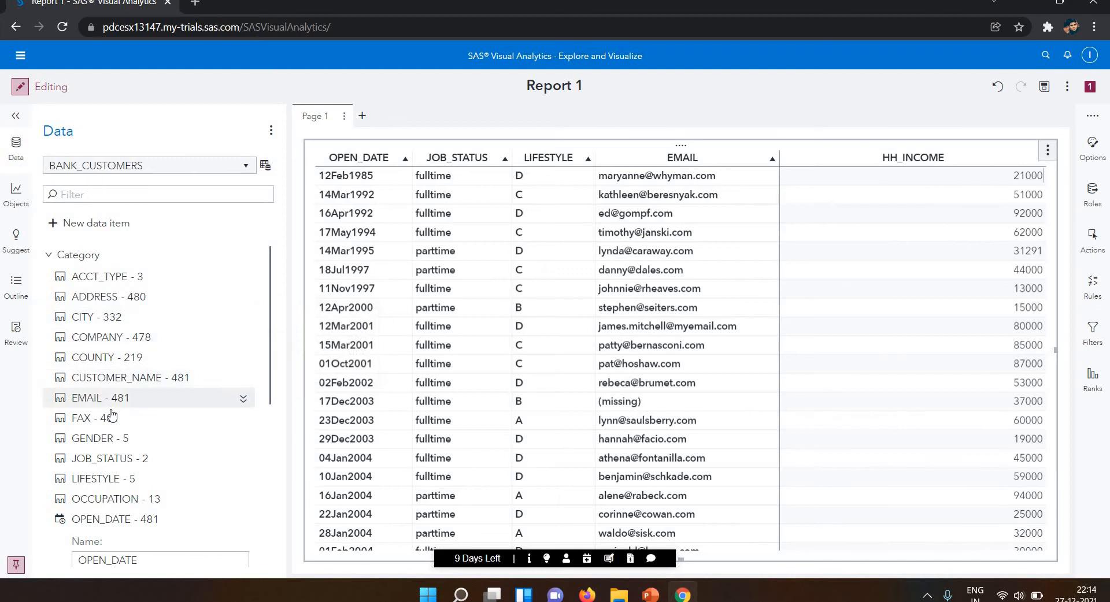
left_click_drag(109, 445, 582, 316)
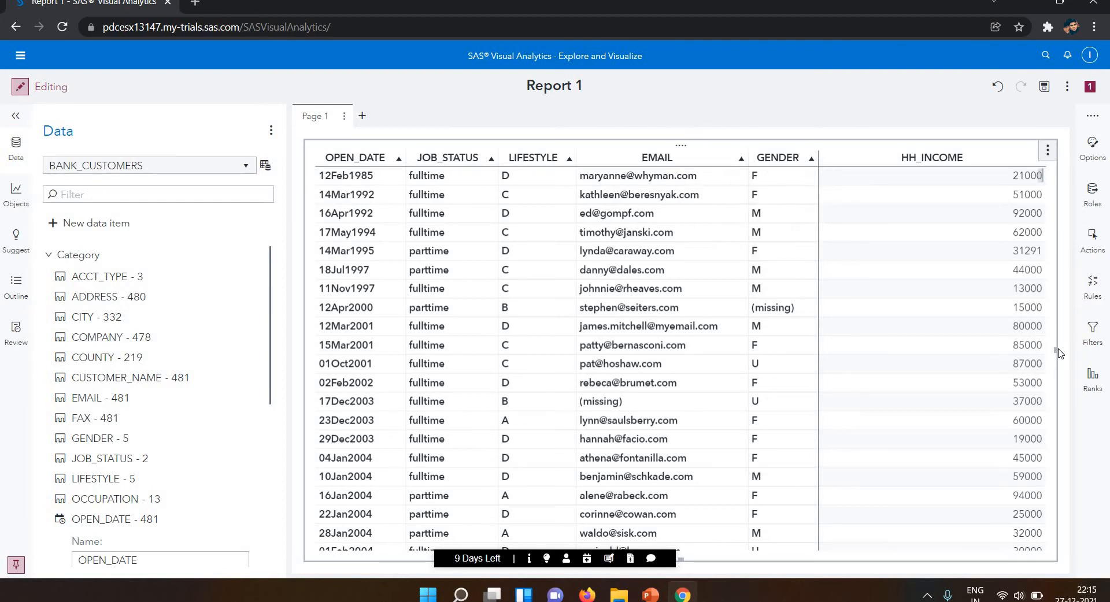
Resize the crosstab to span the full page width but only the upper half of Page 1.
left_click_drag(1057, 350, 769, 362)
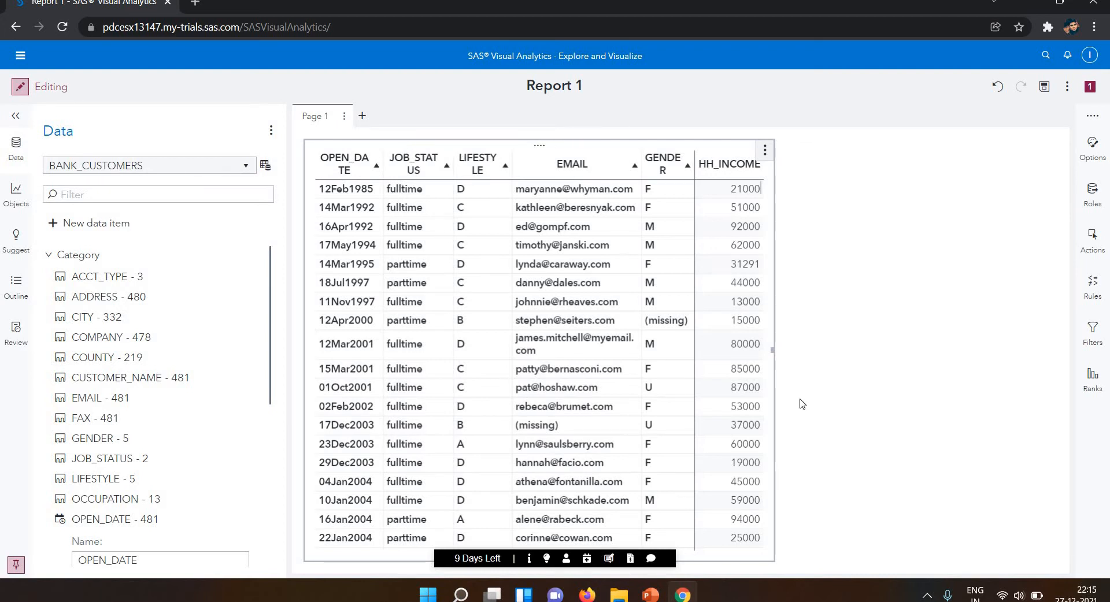
left_click_drag(1105, 324, 1108, 317)
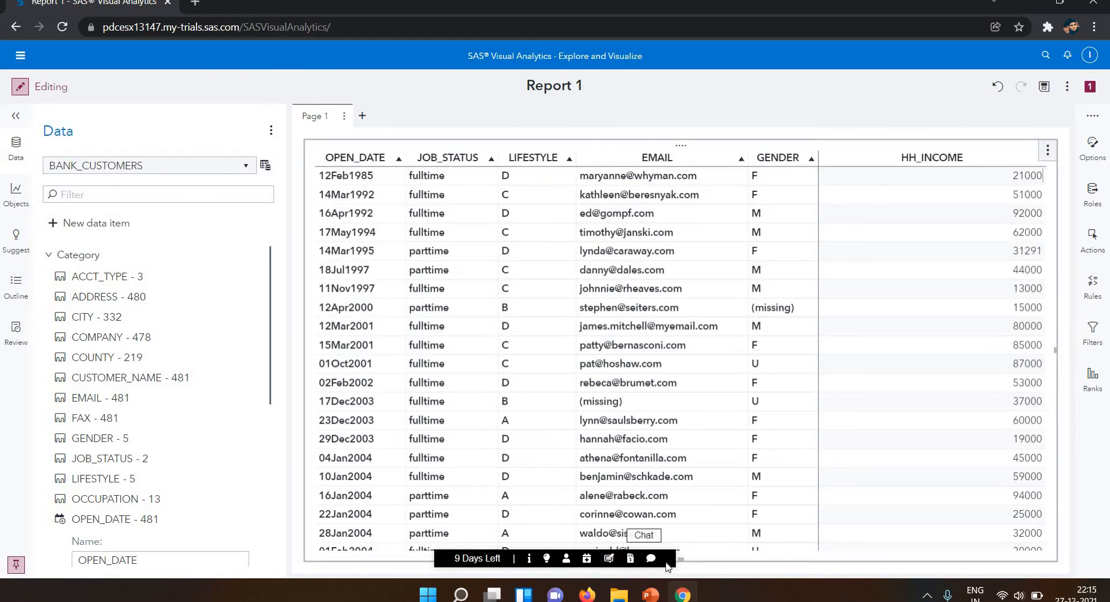
left_click_drag(683, 559, 666, 347)
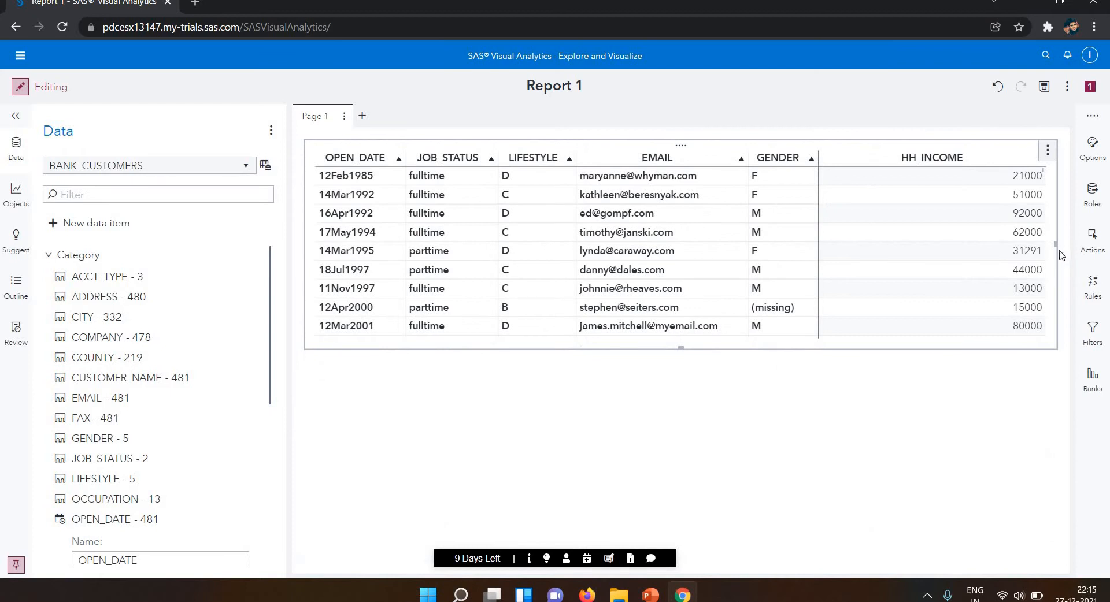
mouse_move(1056, 245)
left_mouse_down()
mouse_move(987, 233)
mouse_move(1064, 230)
left_mouse_up()
Add the HH_INCOME measure to the empty area below the crosstab as a frequency histogram.
scroll(251, 425, "down", 5)
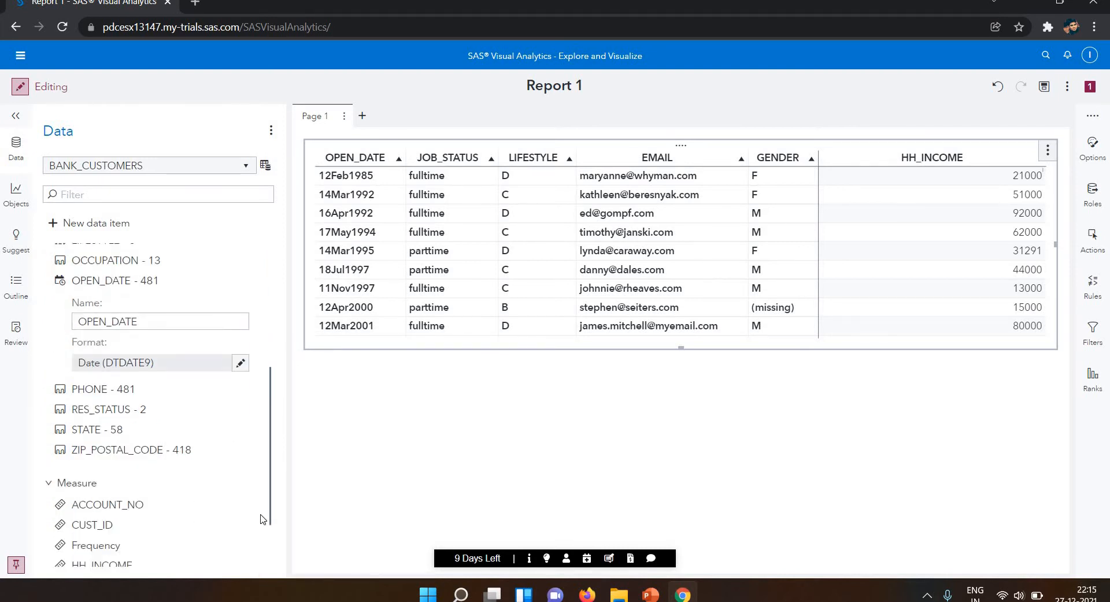
left_click_drag(99, 493, 672, 422)
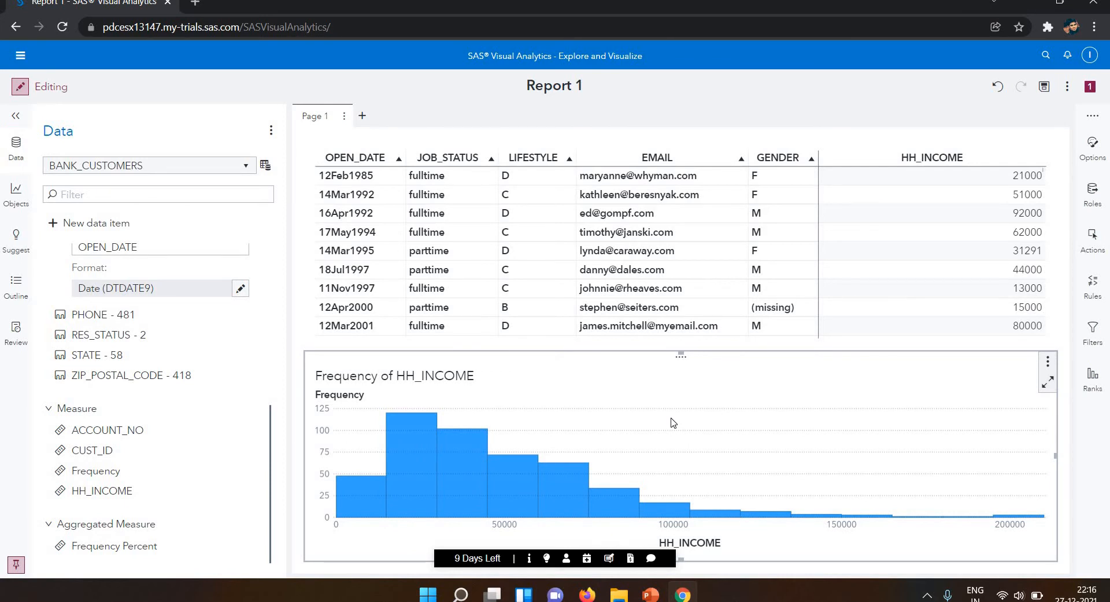
Expand the properties of the HH_INCOME measure and review its available classification options.
left_click(166, 493)
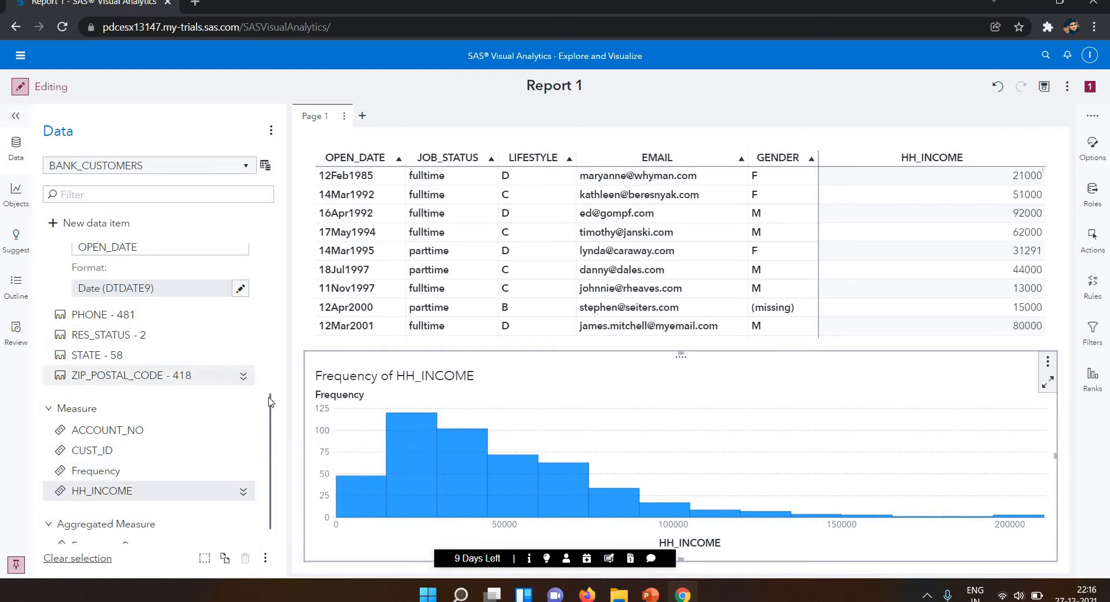
scroll(266, 448, "down", 2)
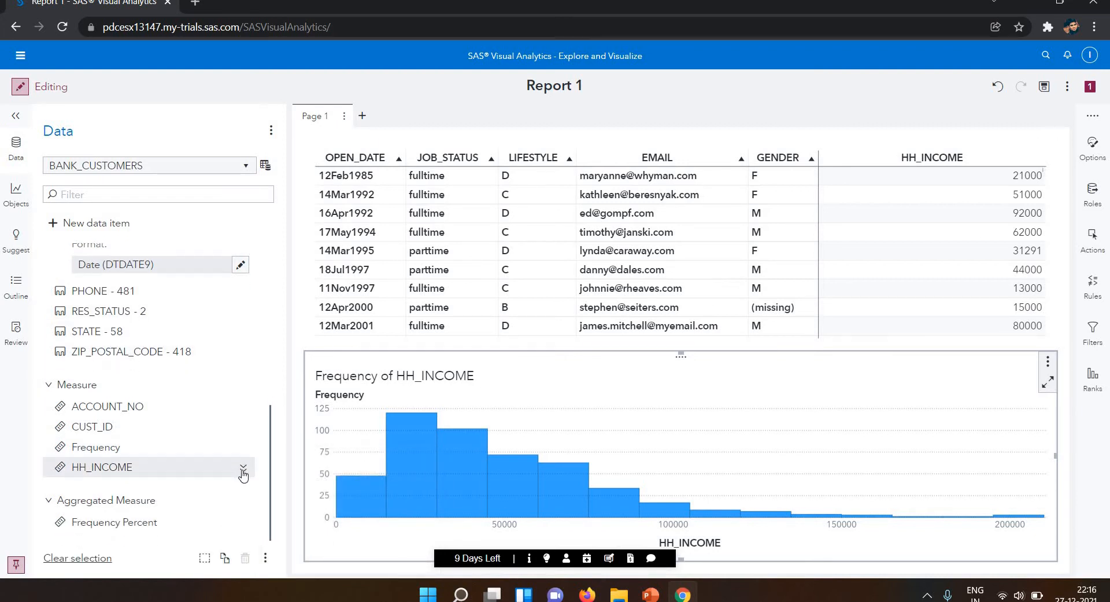
left_click(243, 468)
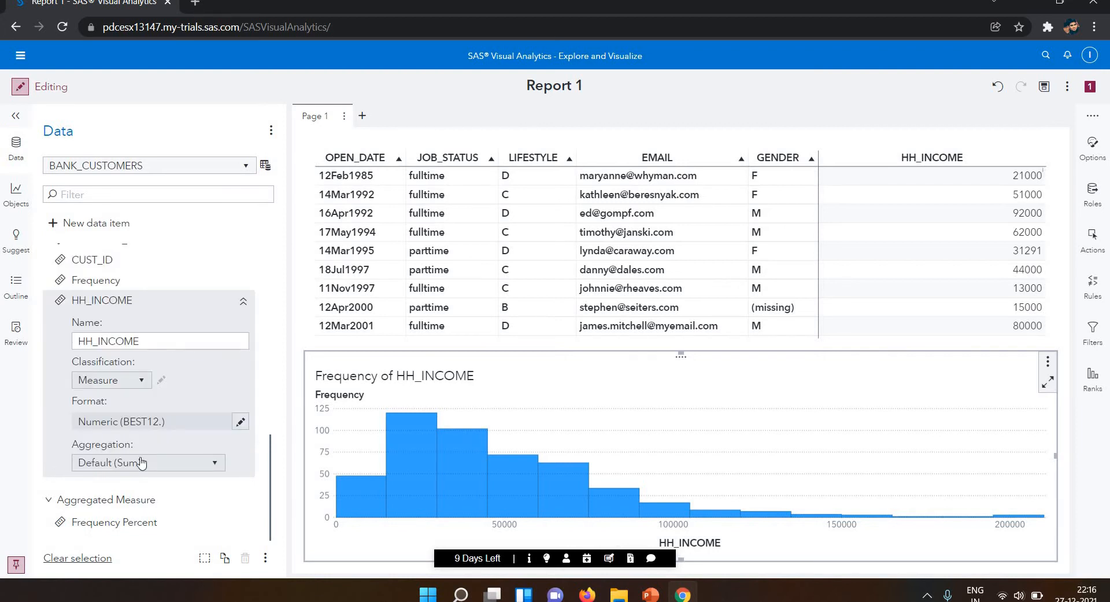
left_click(139, 381)
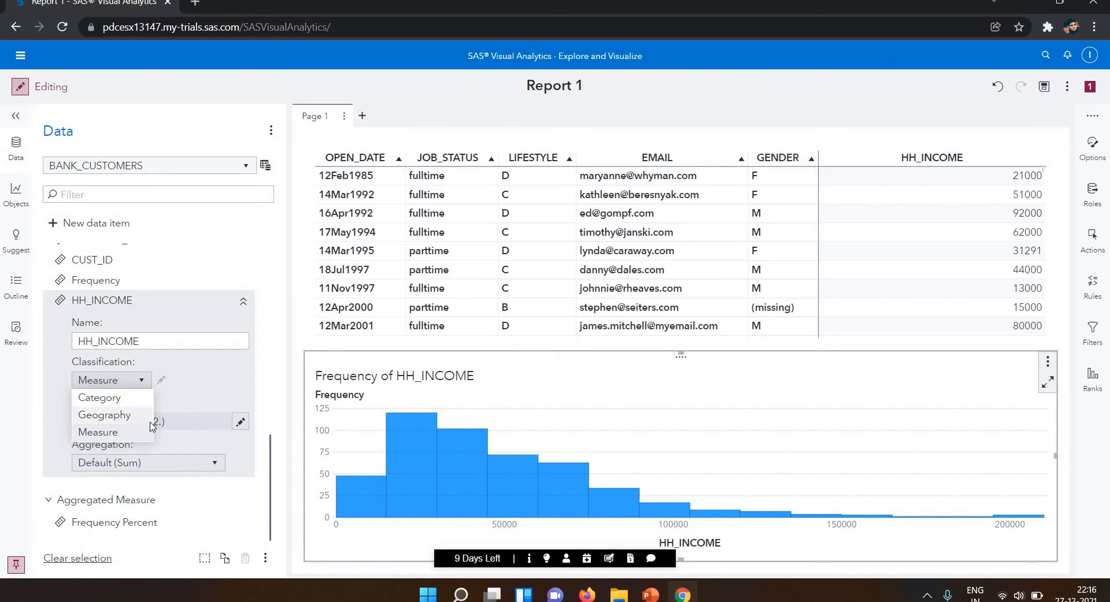
left_click(196, 397)
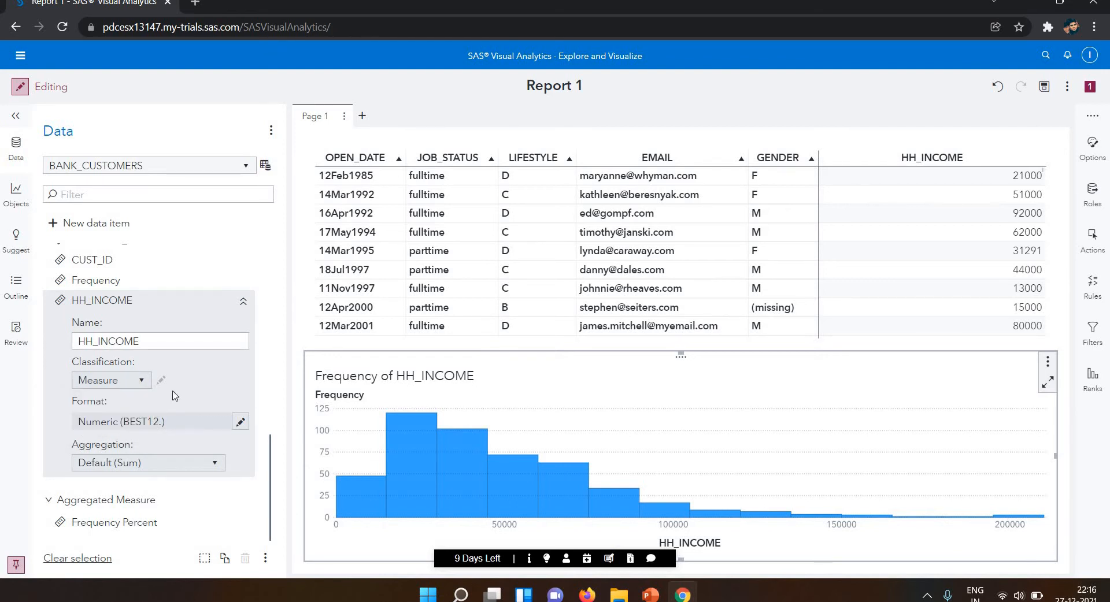
left_click(140, 385)
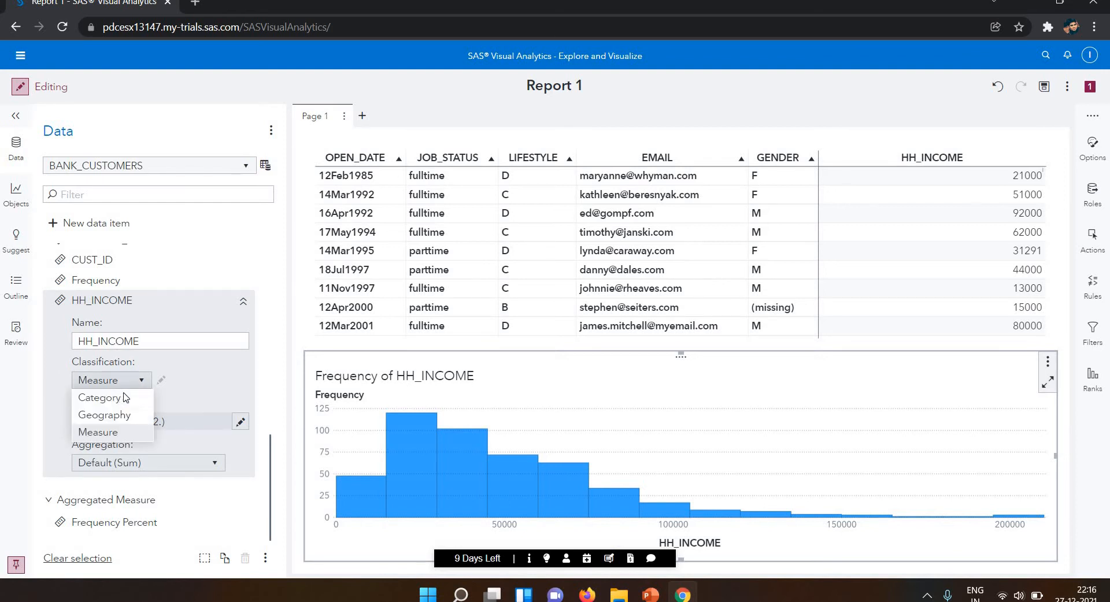
left_click(223, 380)
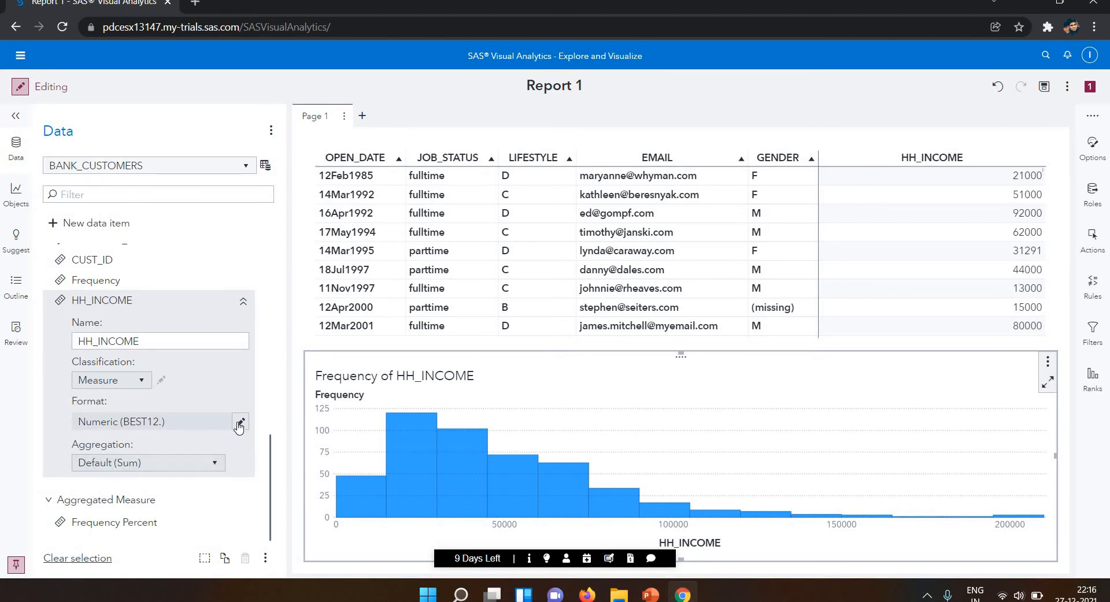
Set the aggregation of HH_INCOME to Average, and change it to Sum.
left_click(218, 462)
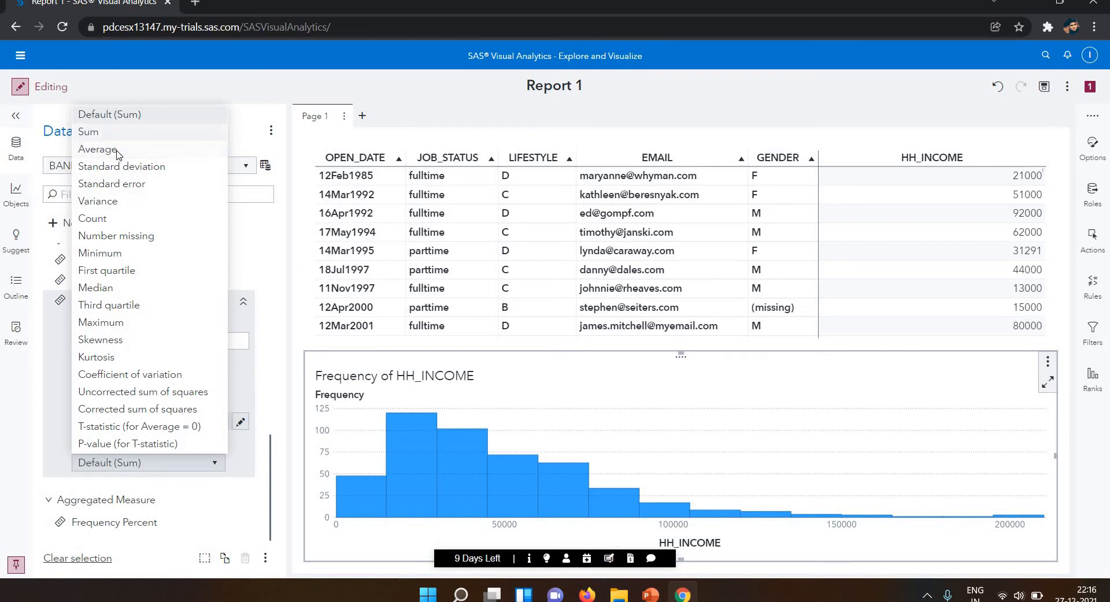
left_click(98, 150)
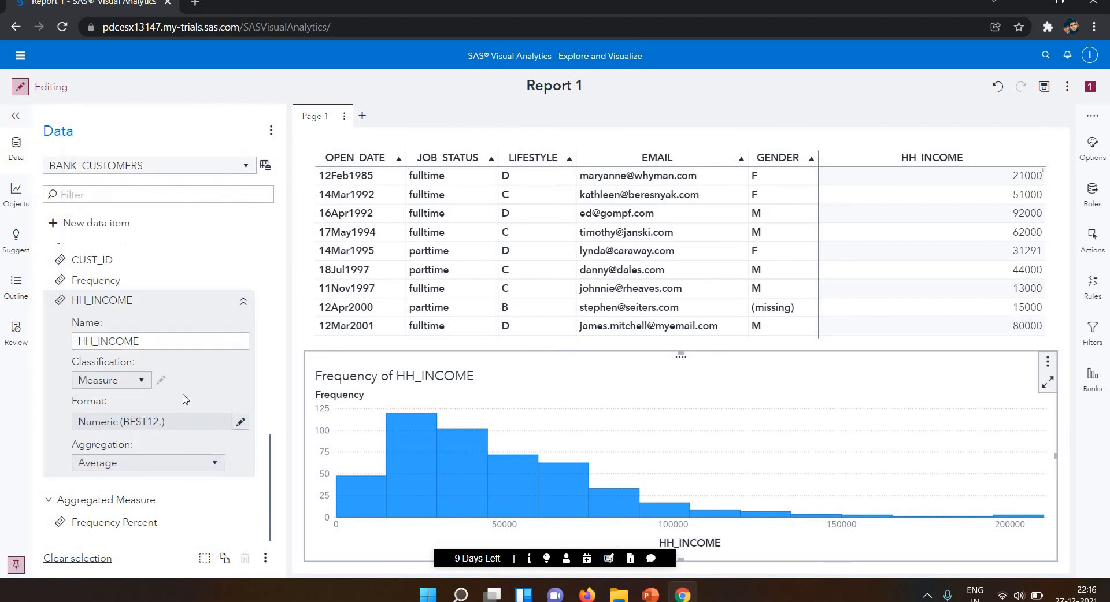
left_click(218, 472)
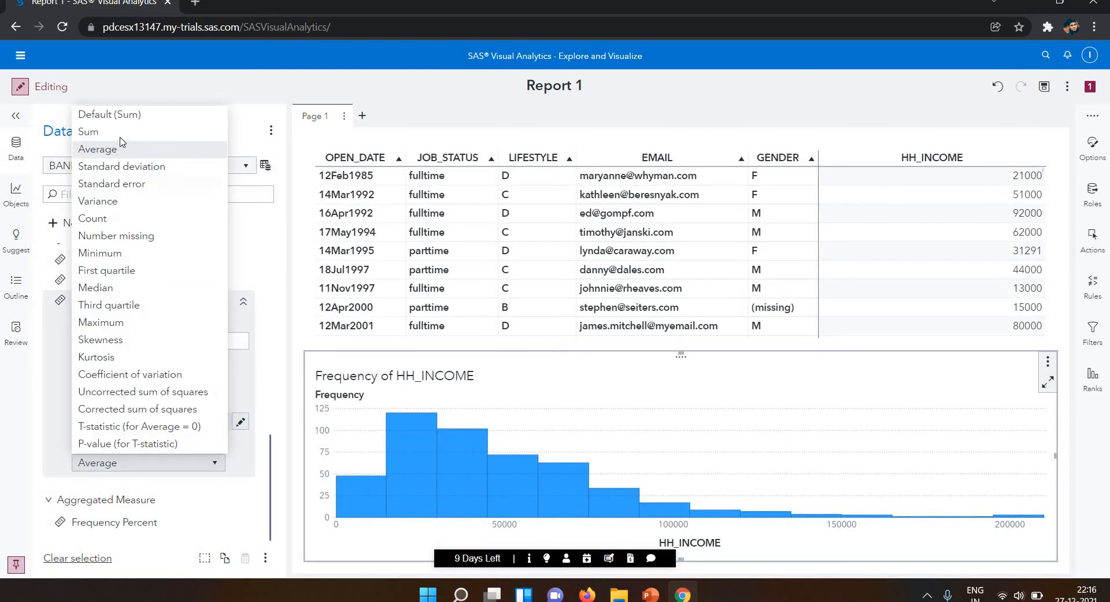
left_click(88, 131)
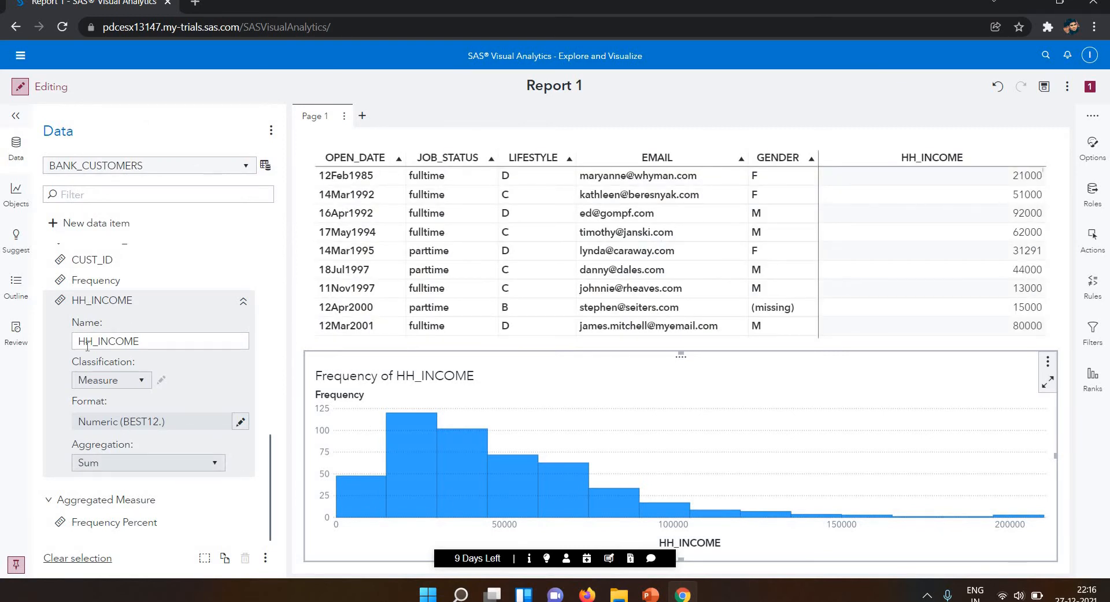
Review the classification choices and the list of aggregation methods offered for HH_INCOME.
left_click(145, 384)
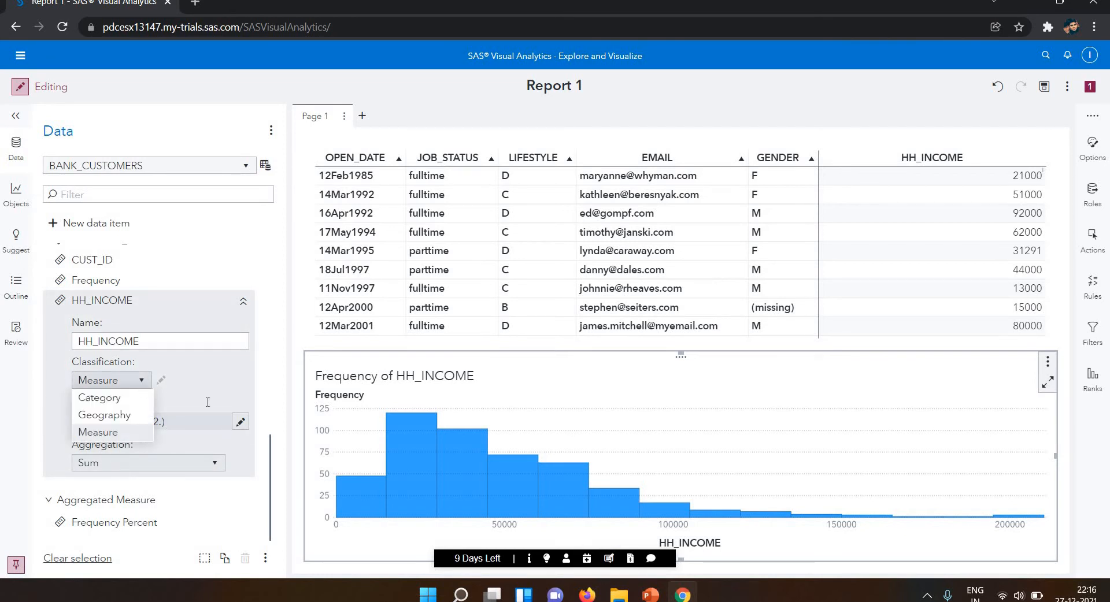
left_click(171, 405)
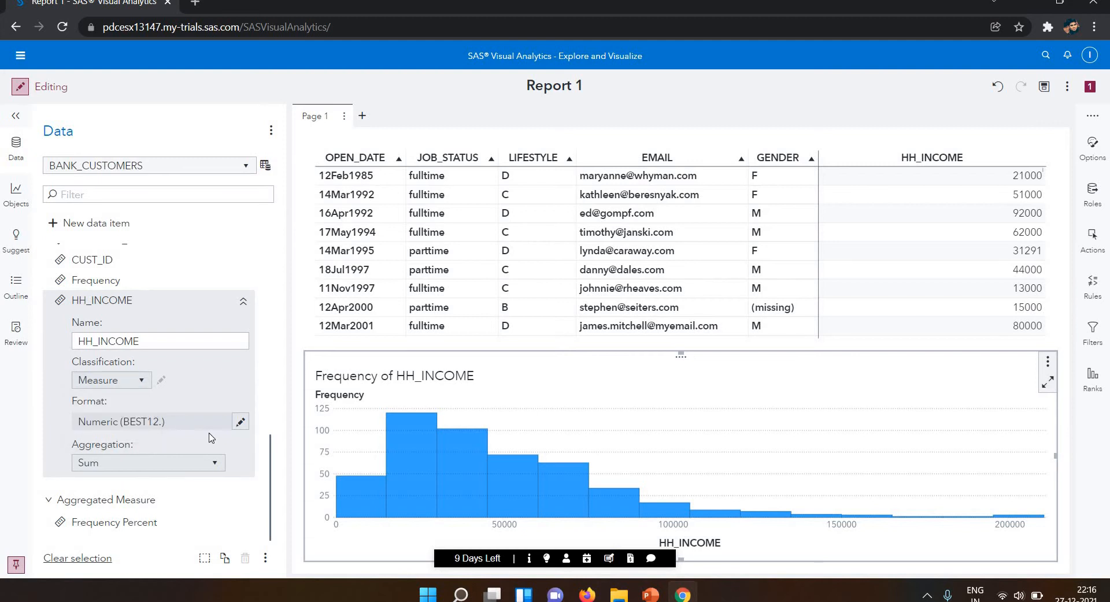
left_click(219, 473)
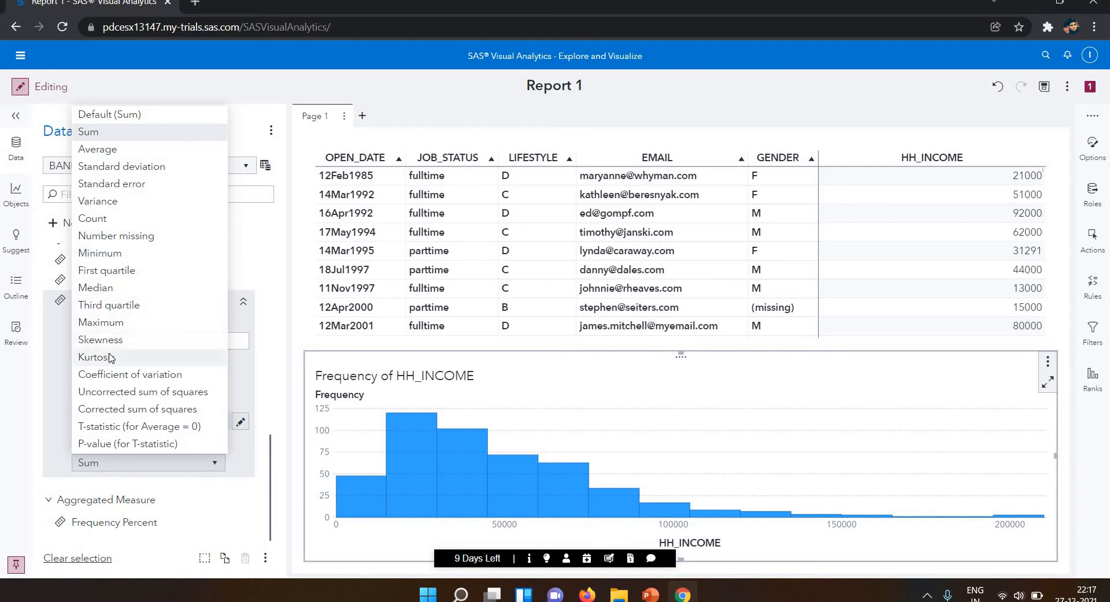
scroll(258, 313, "up", 1)
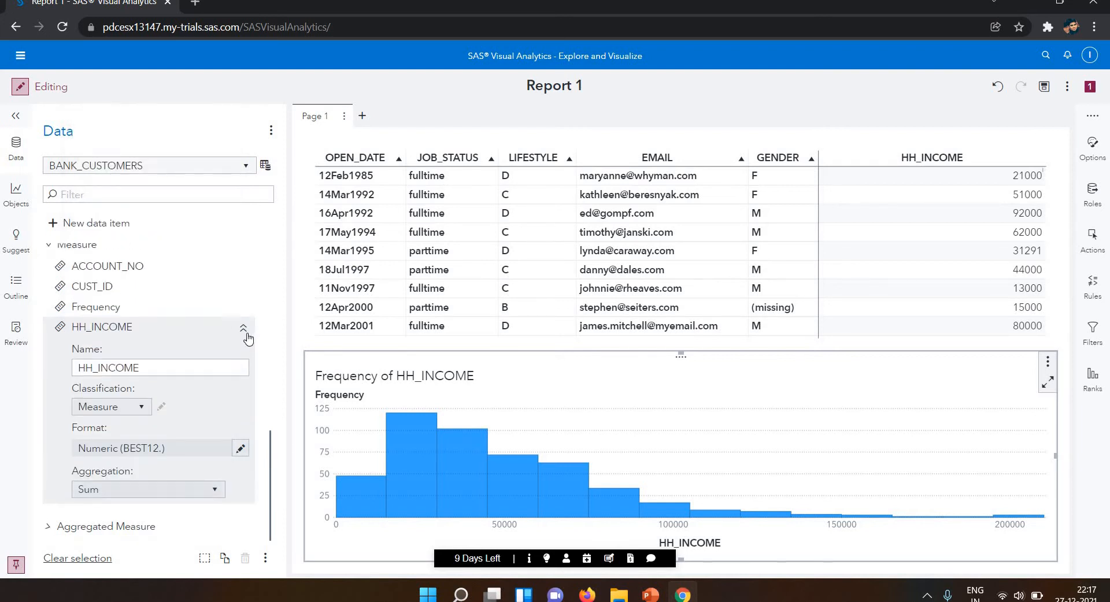
Collapse the HH_INCOME properties and show the list of available report objects.
left_click(243, 335)
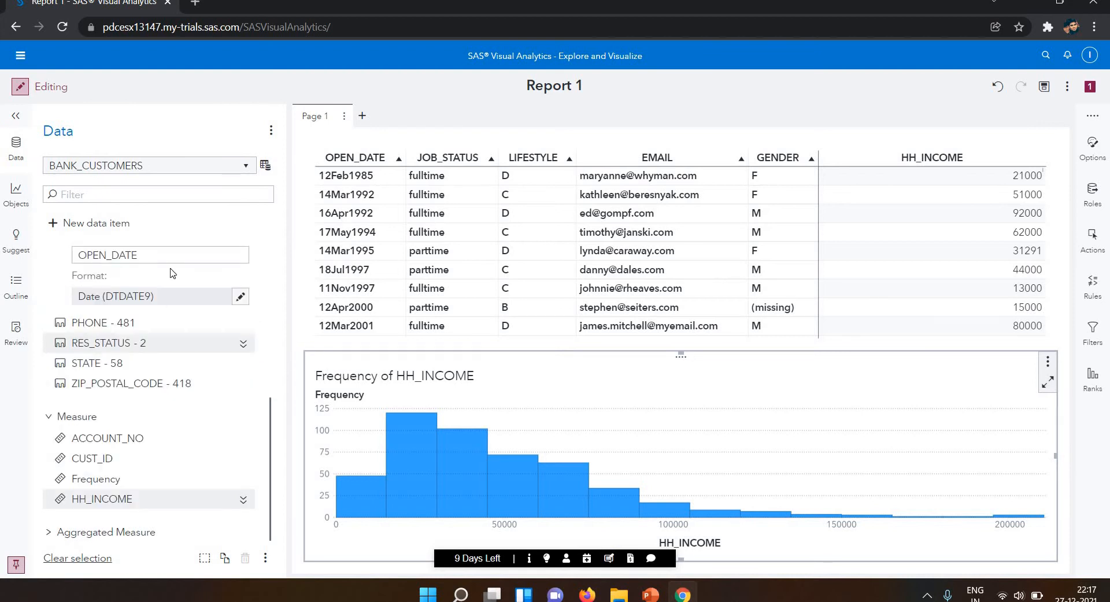
left_click(26, 199)
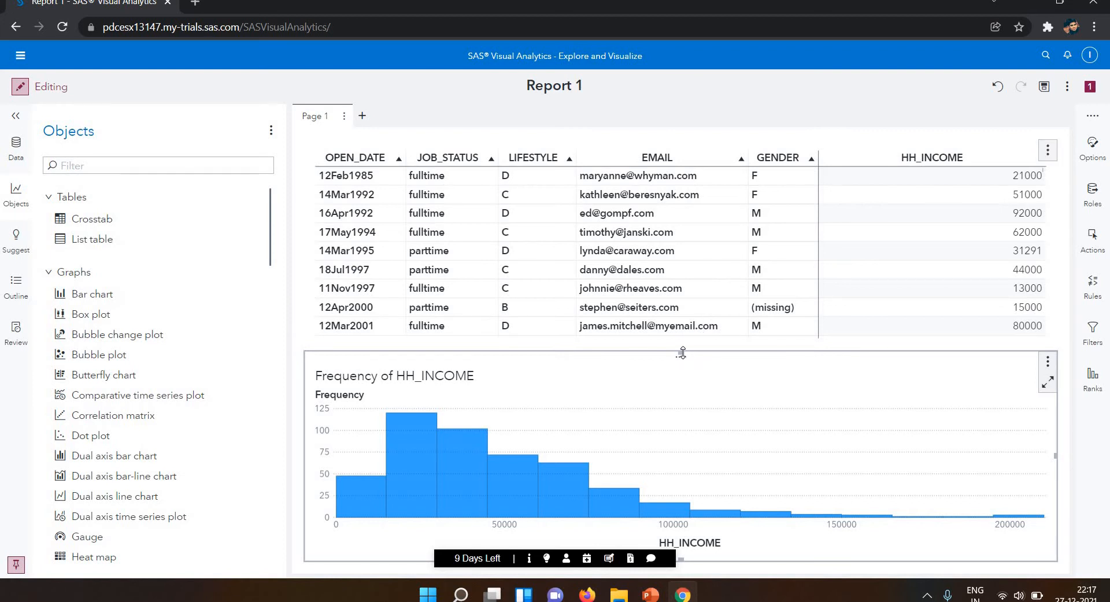
Try a shorter histogram with a taller crosstab above it, and restore the original split between them.
left_click_drag(683, 350, 682, 407)
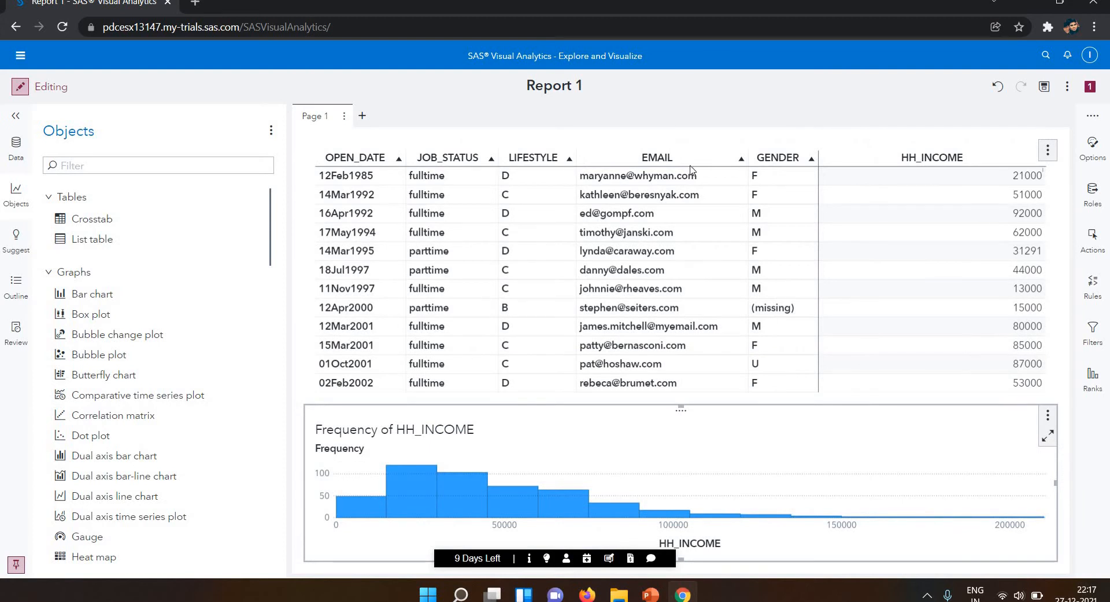
left_click(700, 386)
left_click_drag(682, 401, 680, 347)
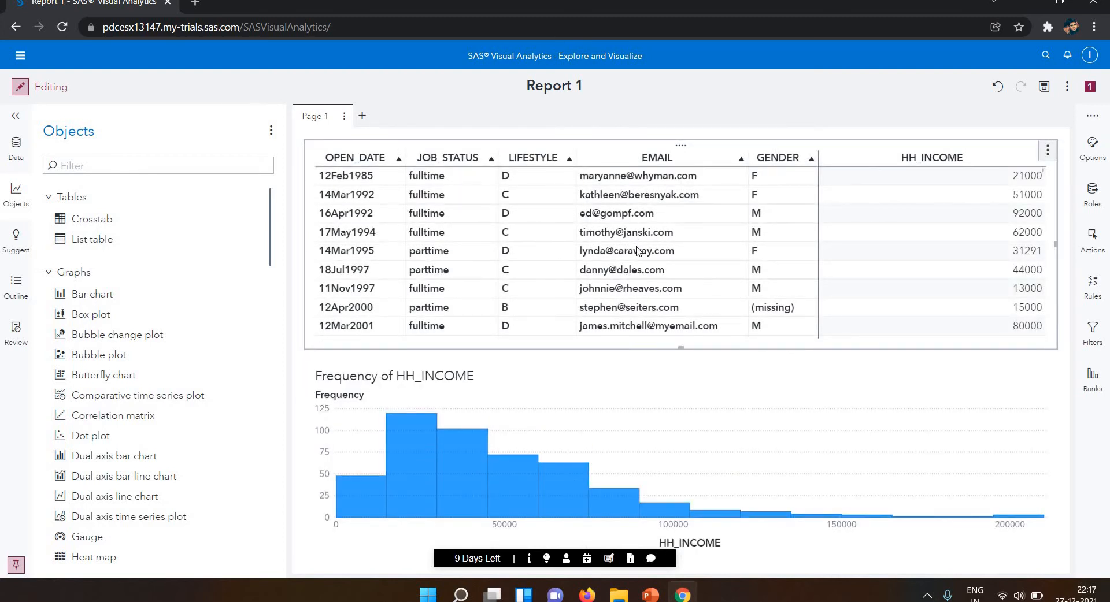
Expand the page controls area and add a Button bar control to it as a page prompt.
left_click(345, 119)
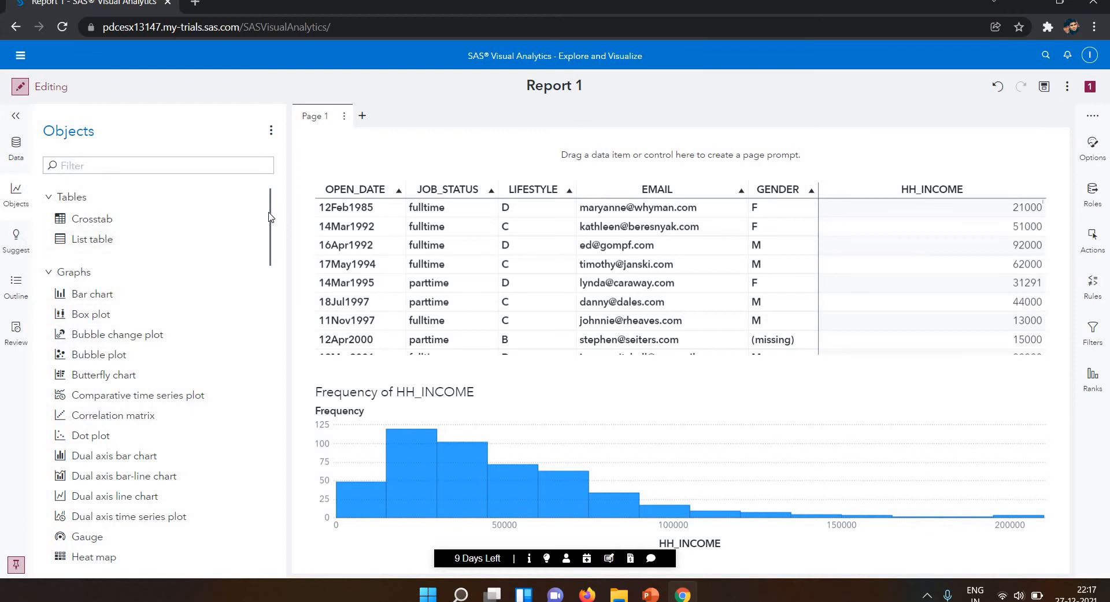
left_click_drag(270, 193, 269, 192)
left_click(13, 196)
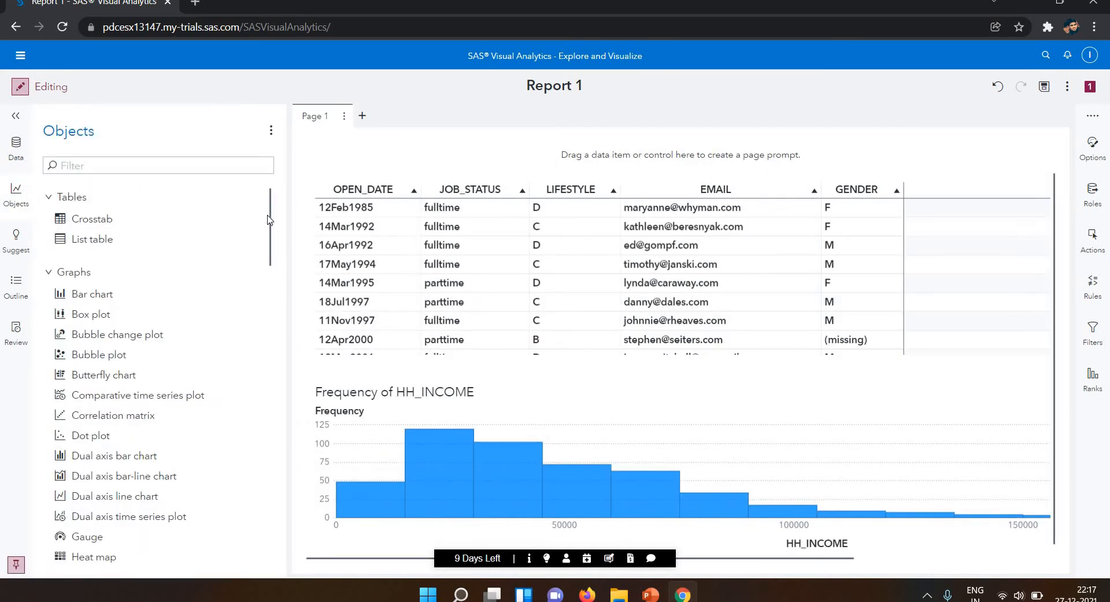
scroll(268, 281, "down", 13)
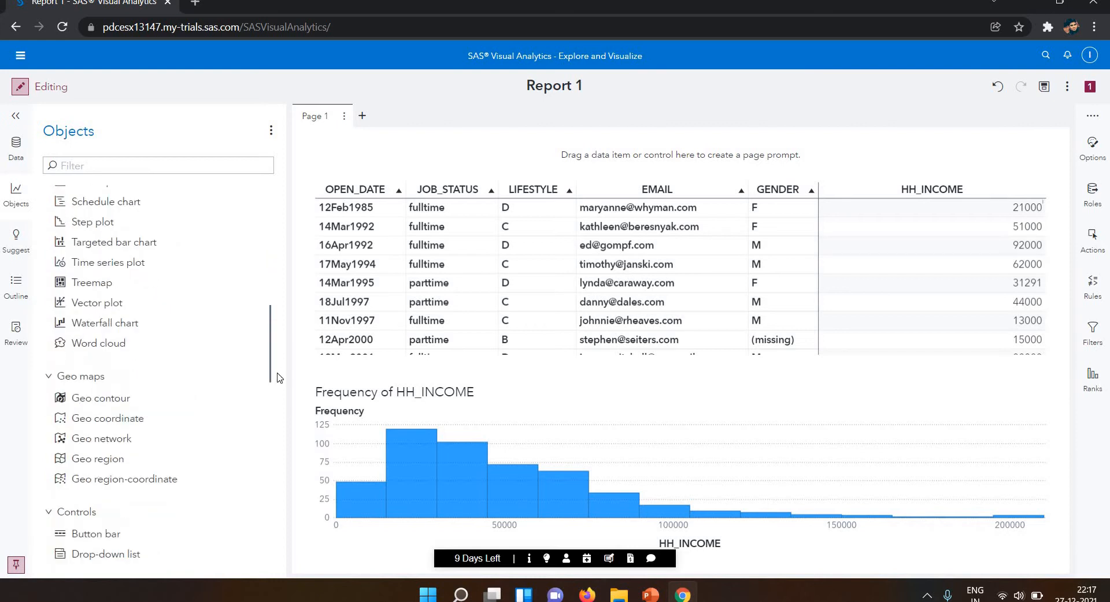
scroll(280, 370, "up", 1)
scroll(280, 397, "down", 3)
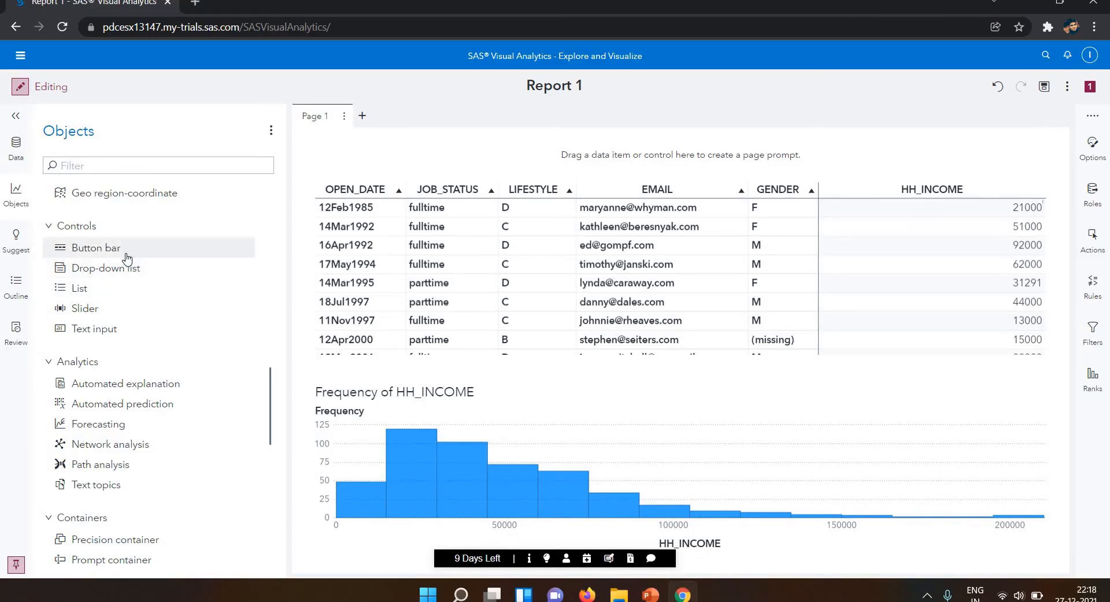
left_click_drag(128, 258, 475, 155)
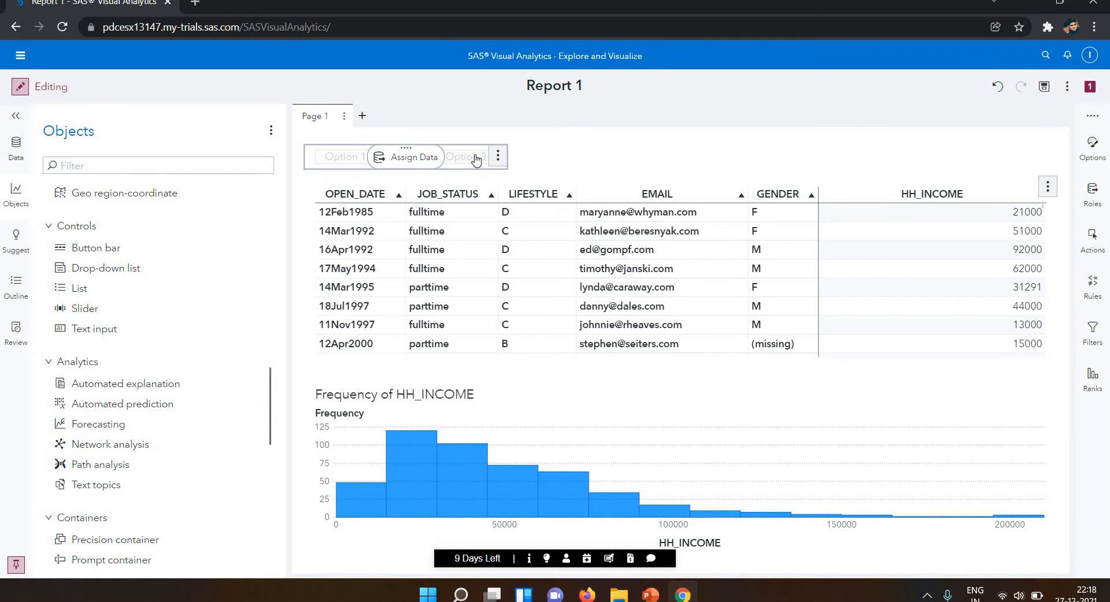
Assign JOB_STATUS from BANK_CUSTOMERS as the category of the new button bar.
left_click(392, 165)
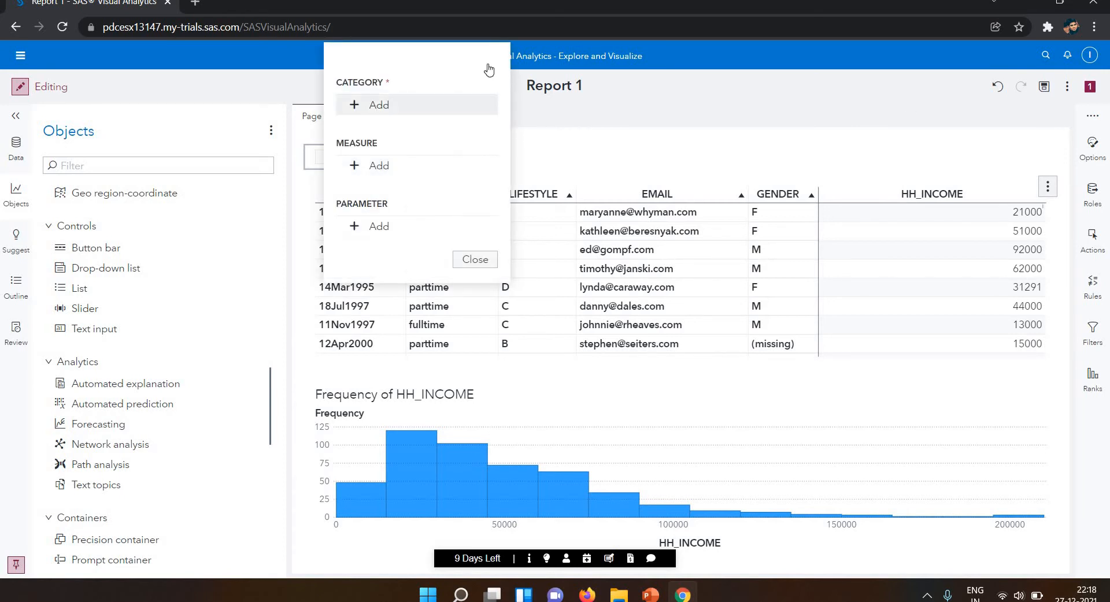
left_click(1107, 151)
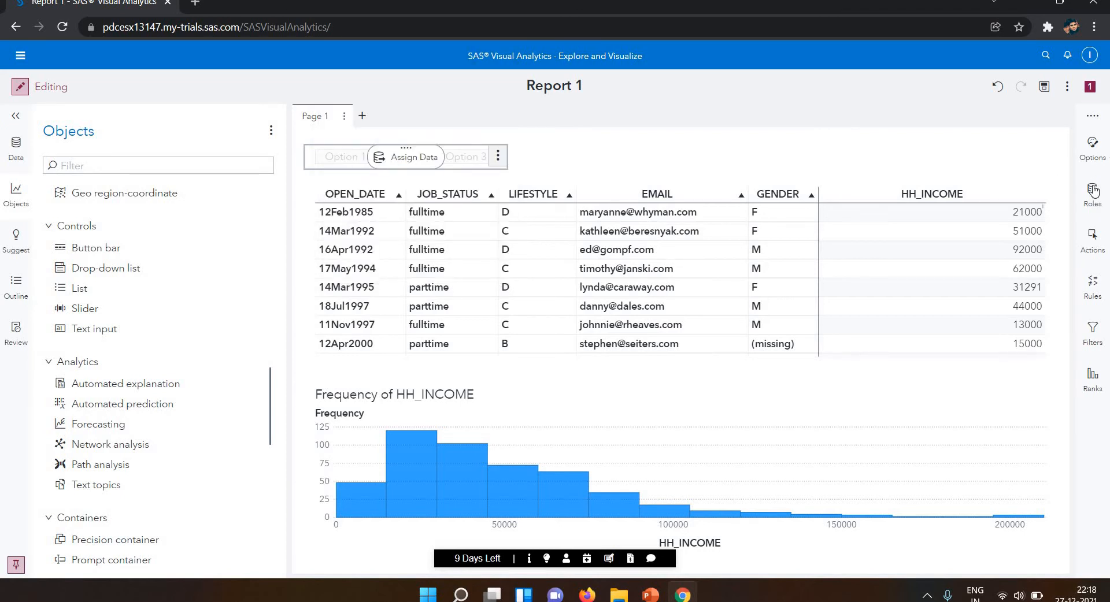
left_click(1092, 191)
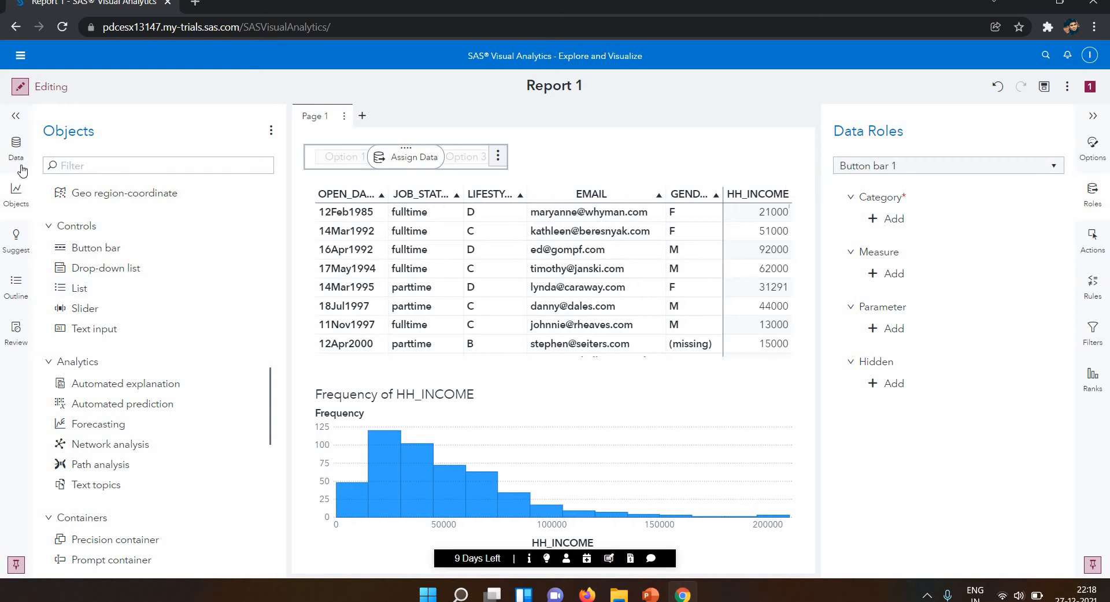
left_click(16, 147)
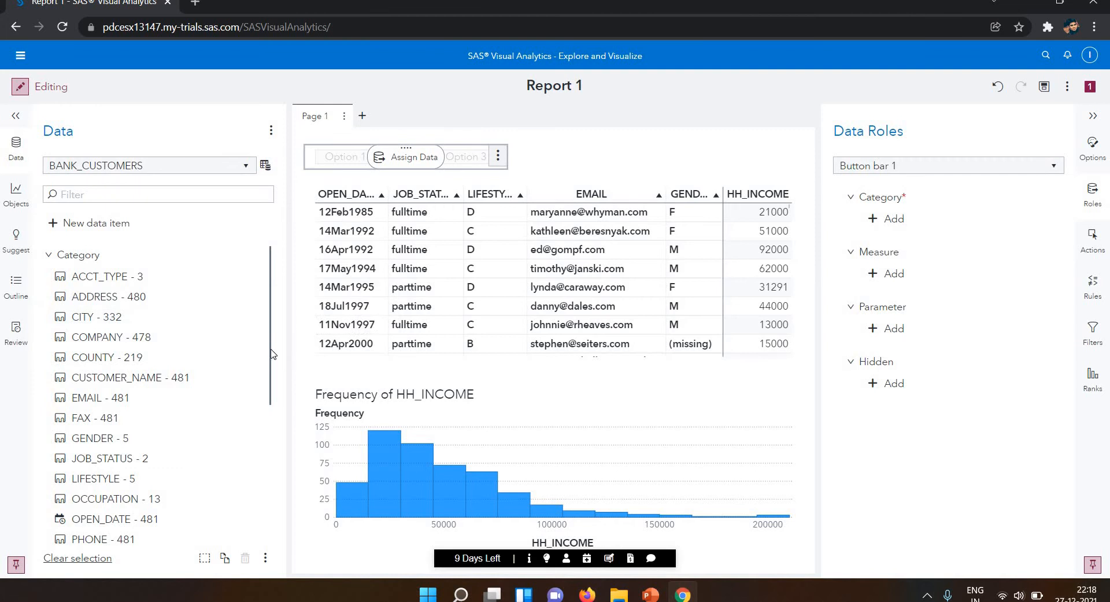
scroll(270, 395, "down", 2)
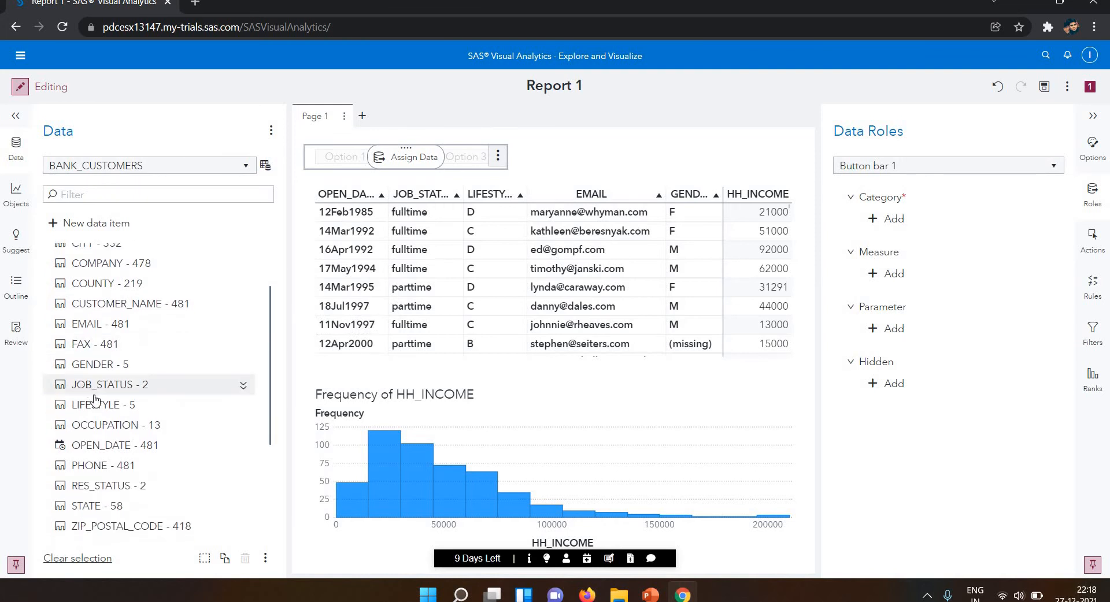
mouse_move(102, 388)
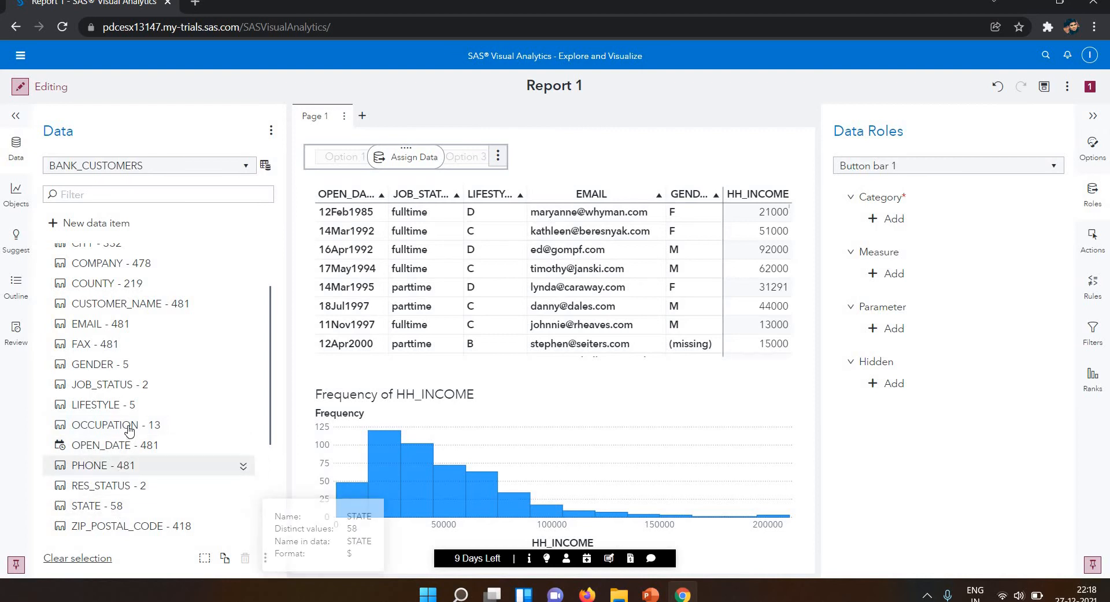
left_click_drag(126, 387, 895, 216)
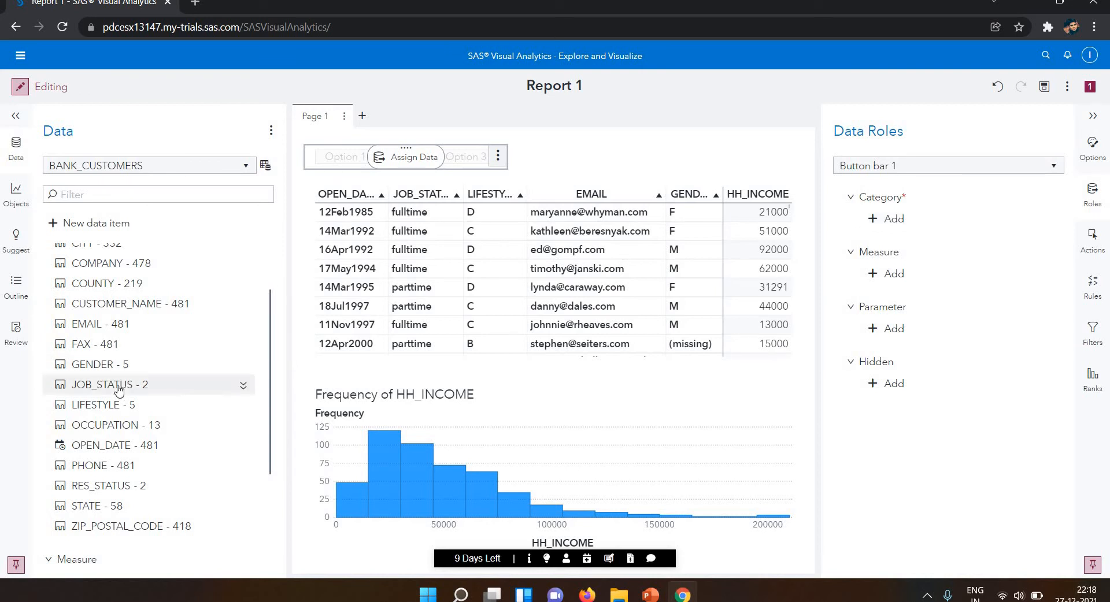
left_click_drag(770, 243, 379, 146)
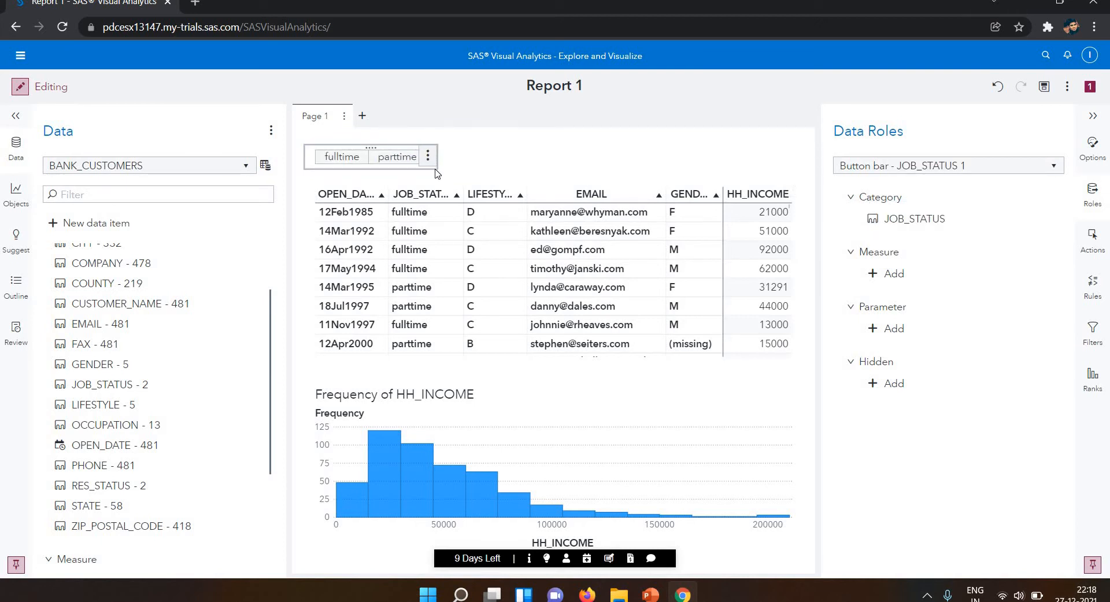
Deselect the button bar and collapse the data roles and data panes to widen the report page.
left_click(464, 164)
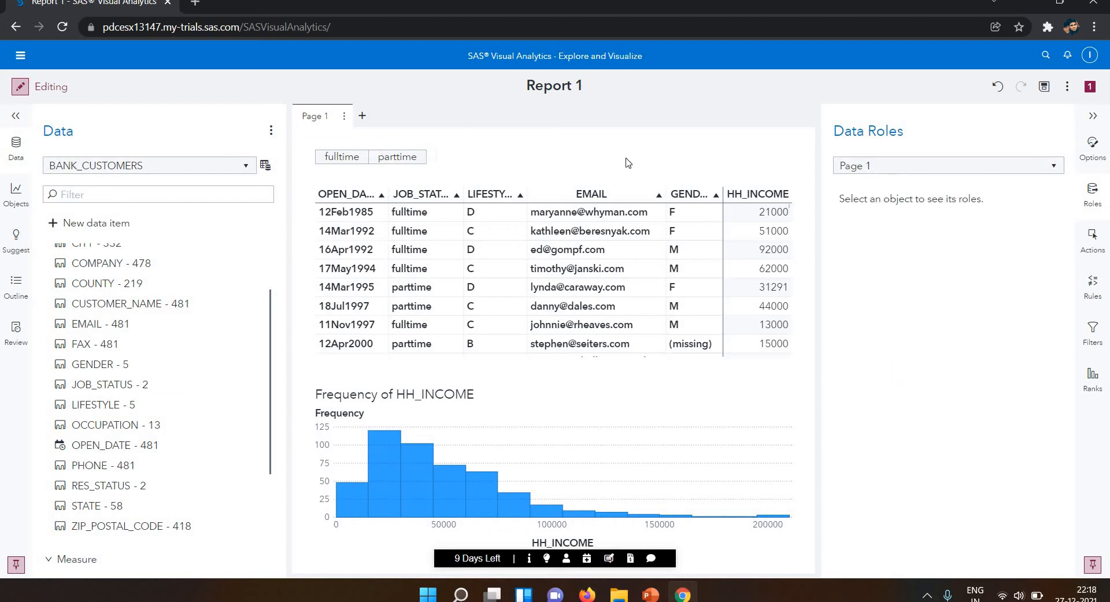
left_click(1093, 196)
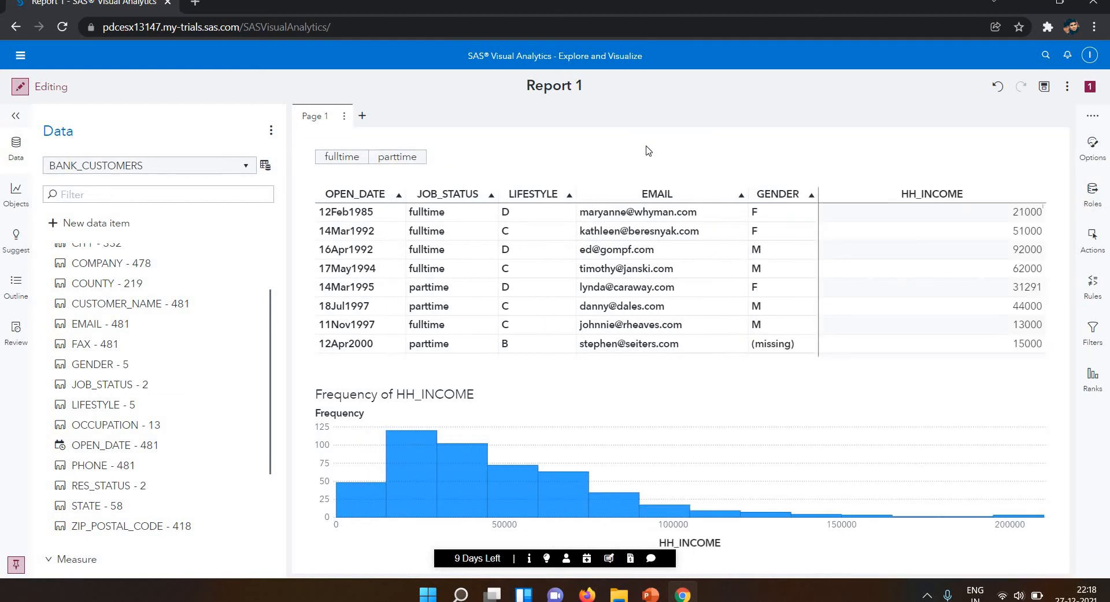
left_click(17, 118)
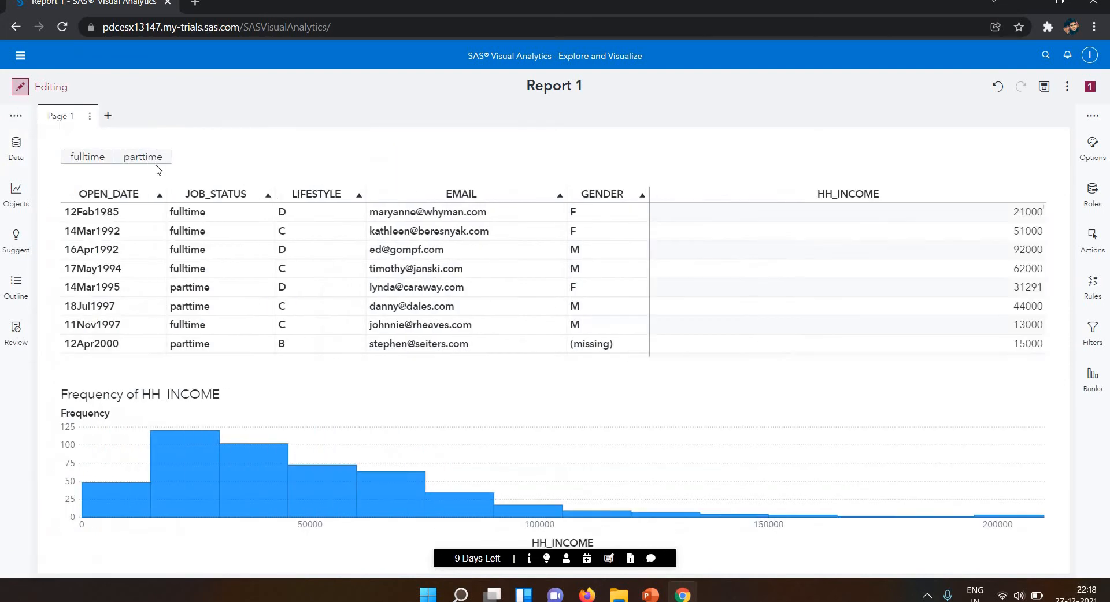
Test the button bar by filtering the report to fulltime, parttime and fulltime again.
left_click(86, 159)
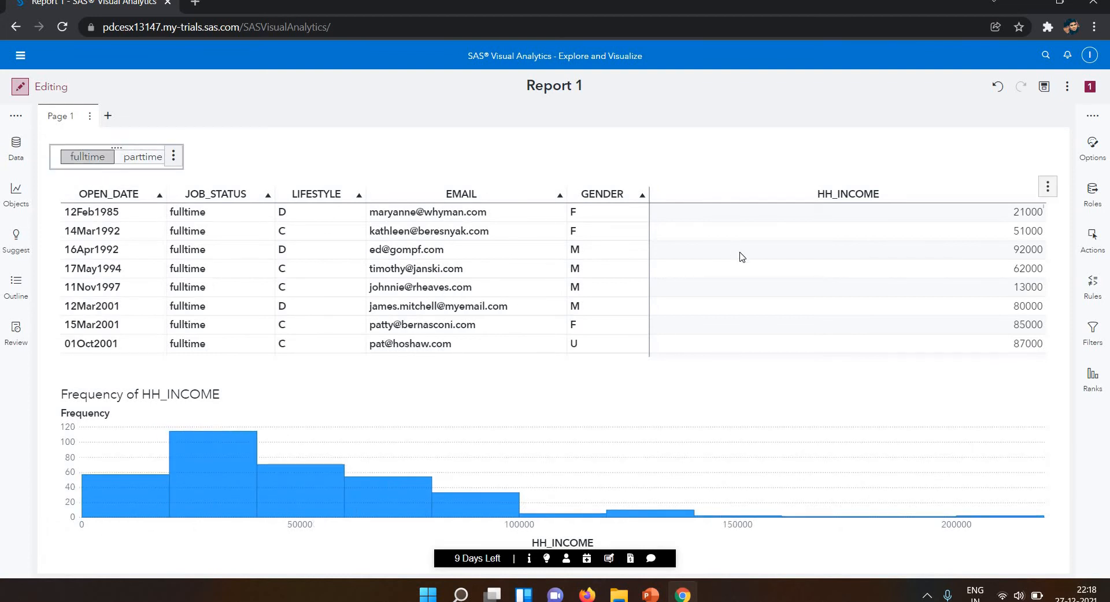
left_click(141, 163)
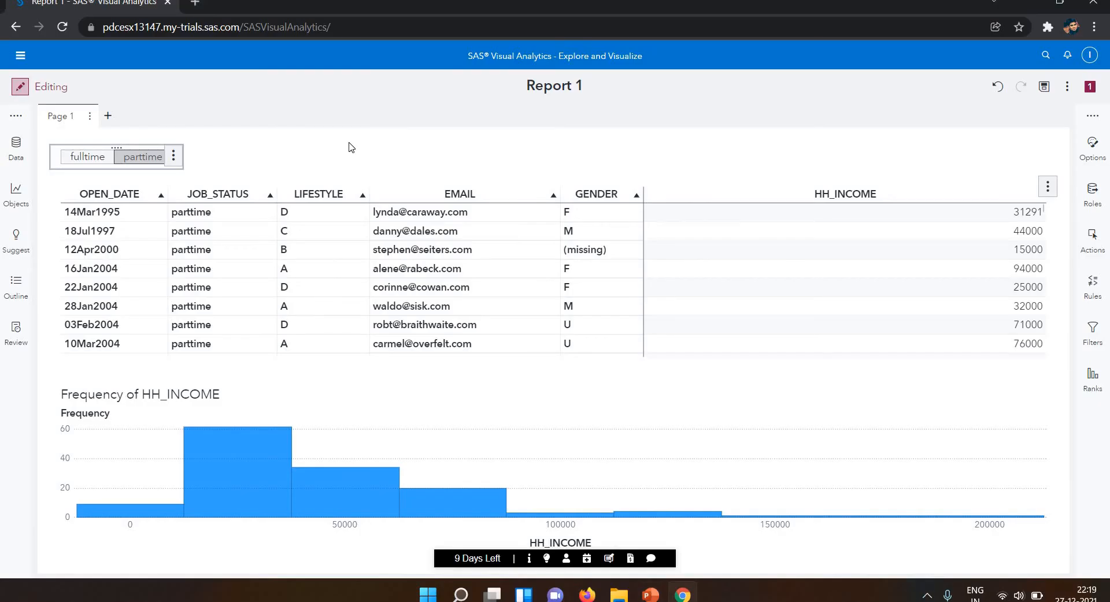
left_click(81, 164)
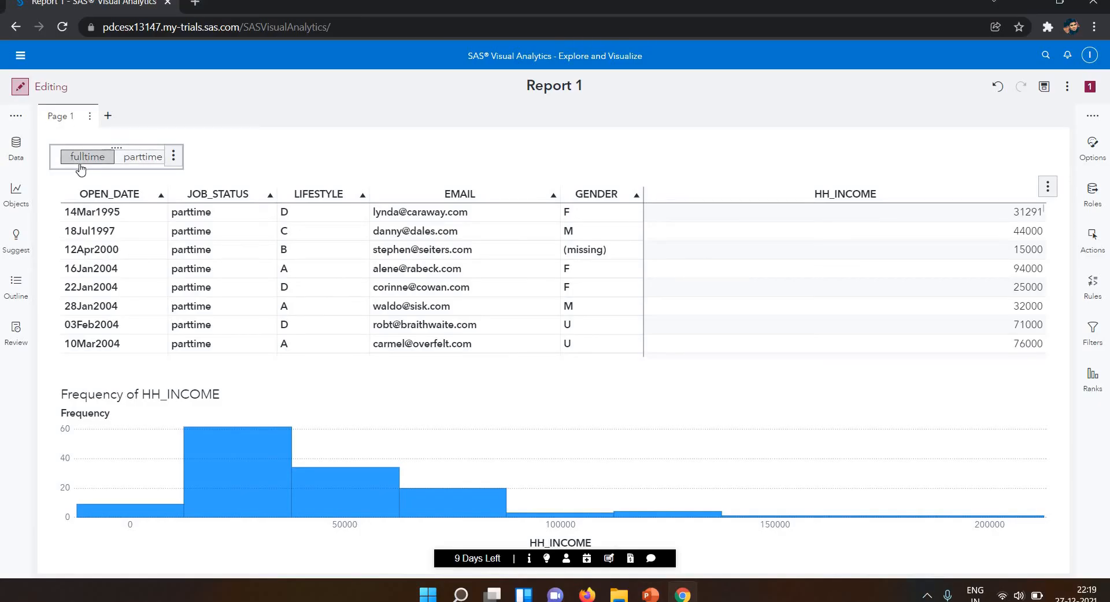
Preview the report in viewing mode, switch its job status filter between parttime and fulltime, and return to editing.
left_click(23, 90)
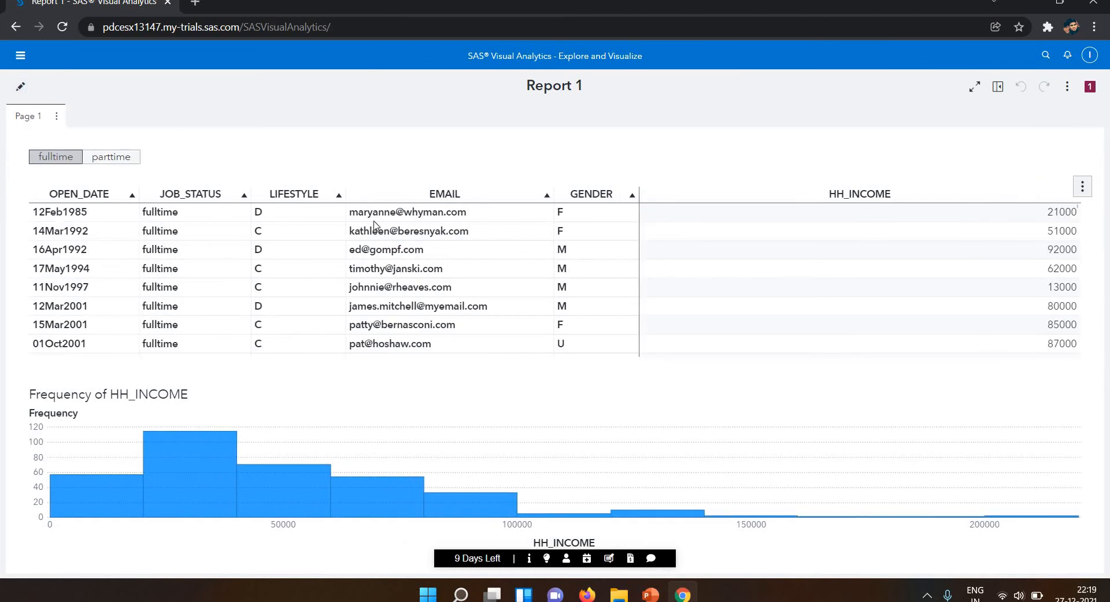
left_click(120, 165)
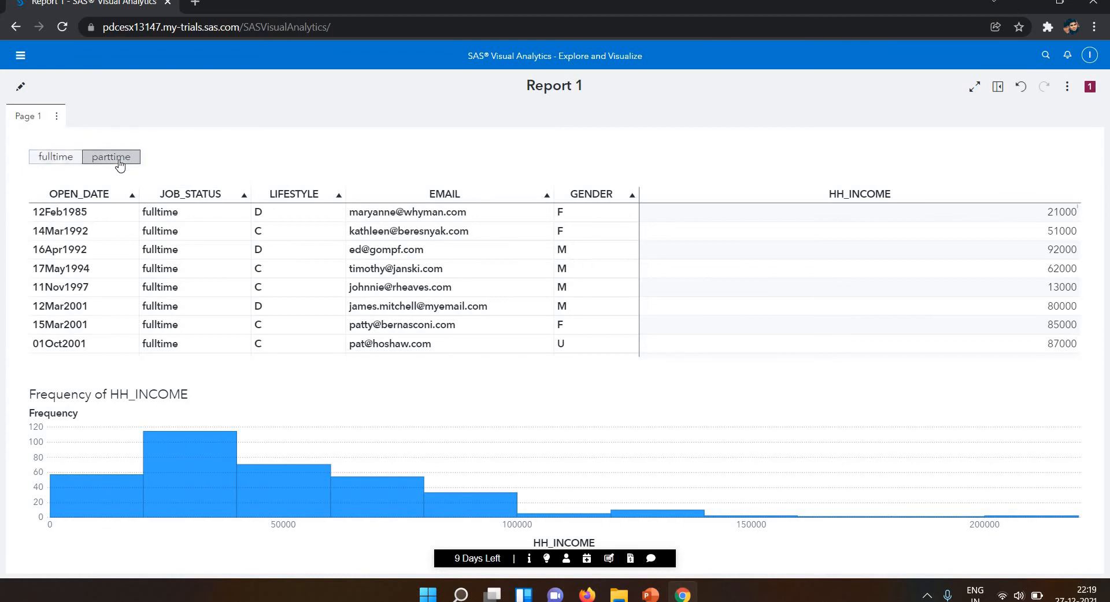
left_click(81, 162)
left_click(106, 162)
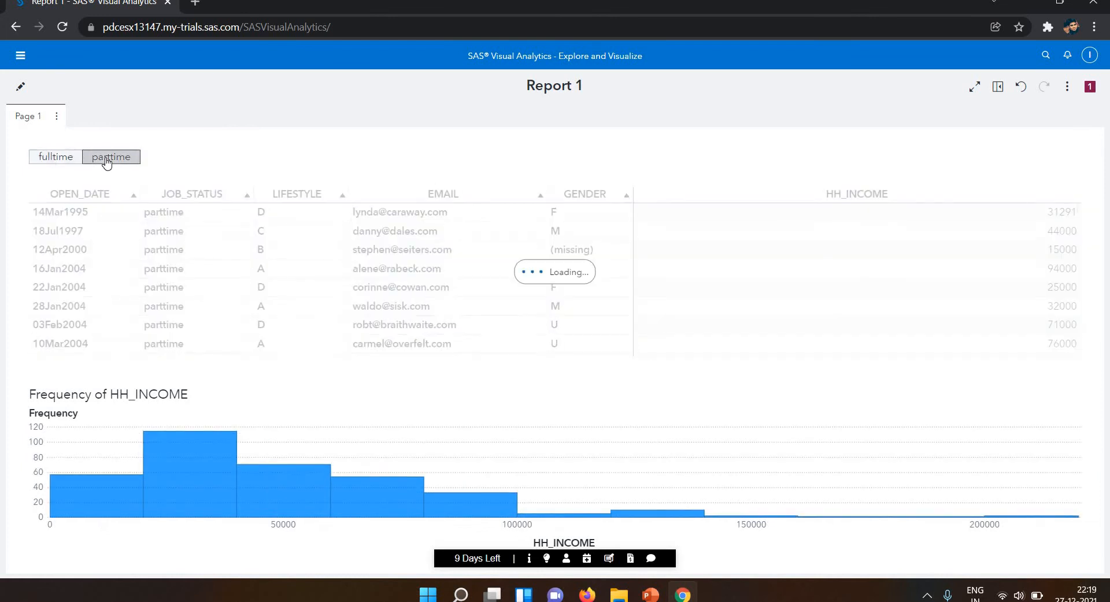
left_click(60, 120)
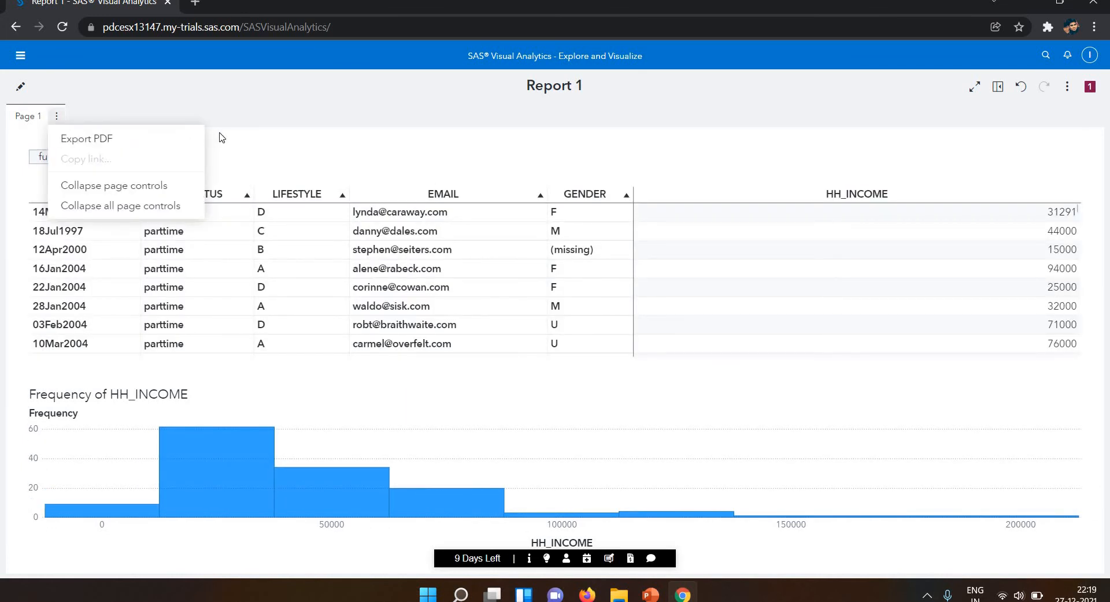
left_click(74, 111)
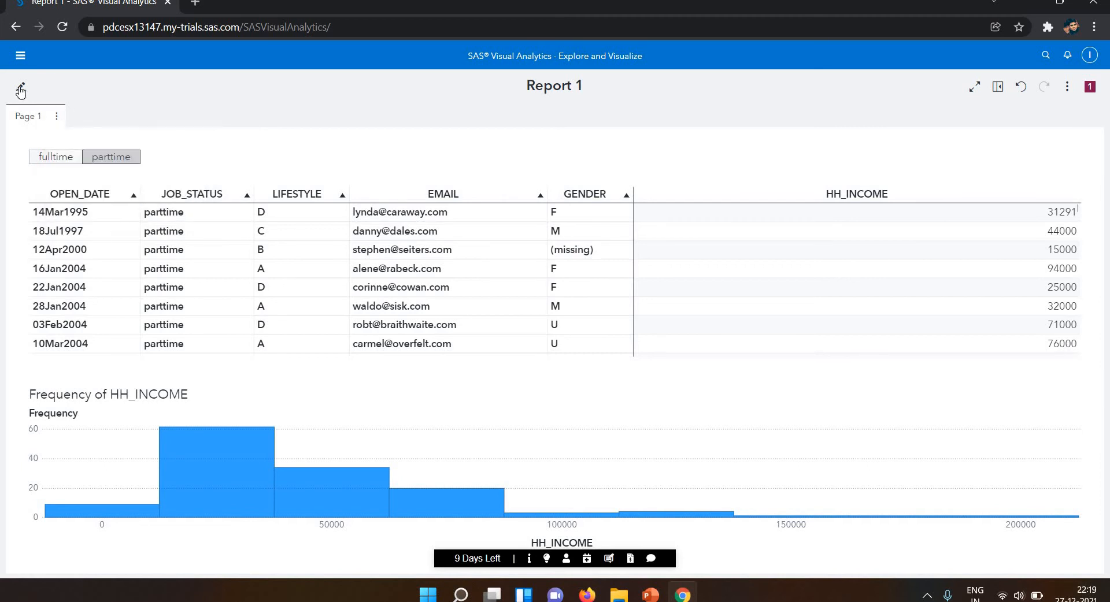
left_click(20, 90)
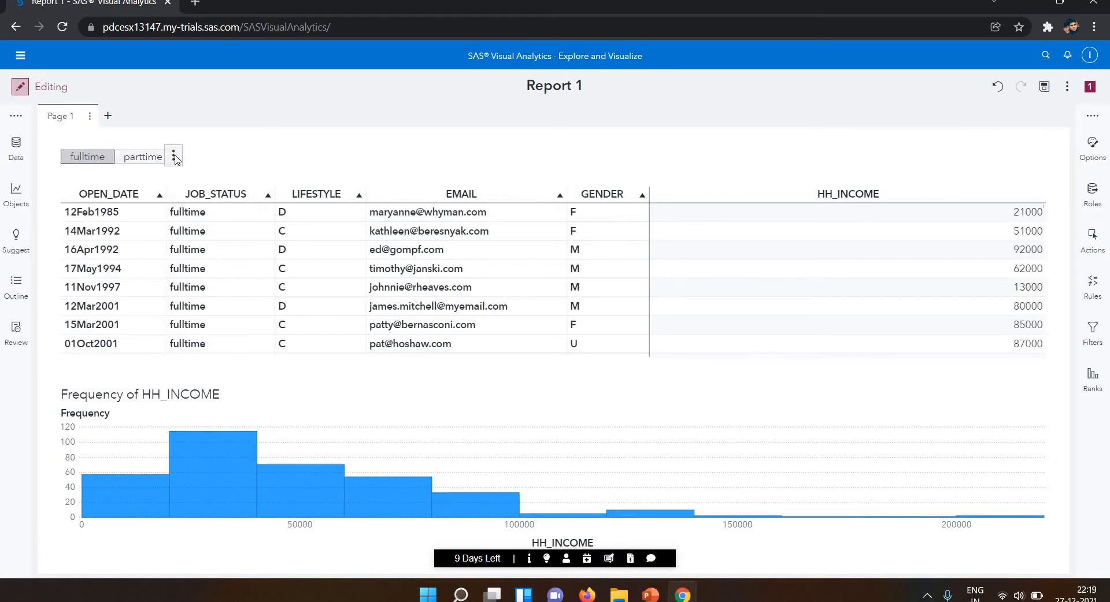
Review the button bar's object commands, including the choices for a new filter from the selection.
left_click(173, 155)
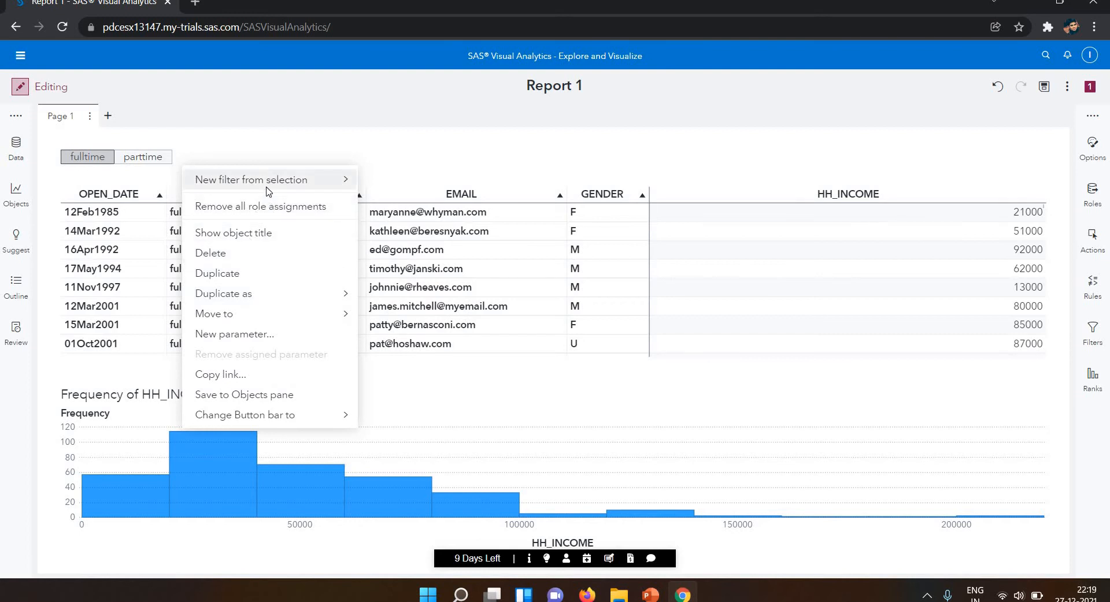
mouse_move(267, 189)
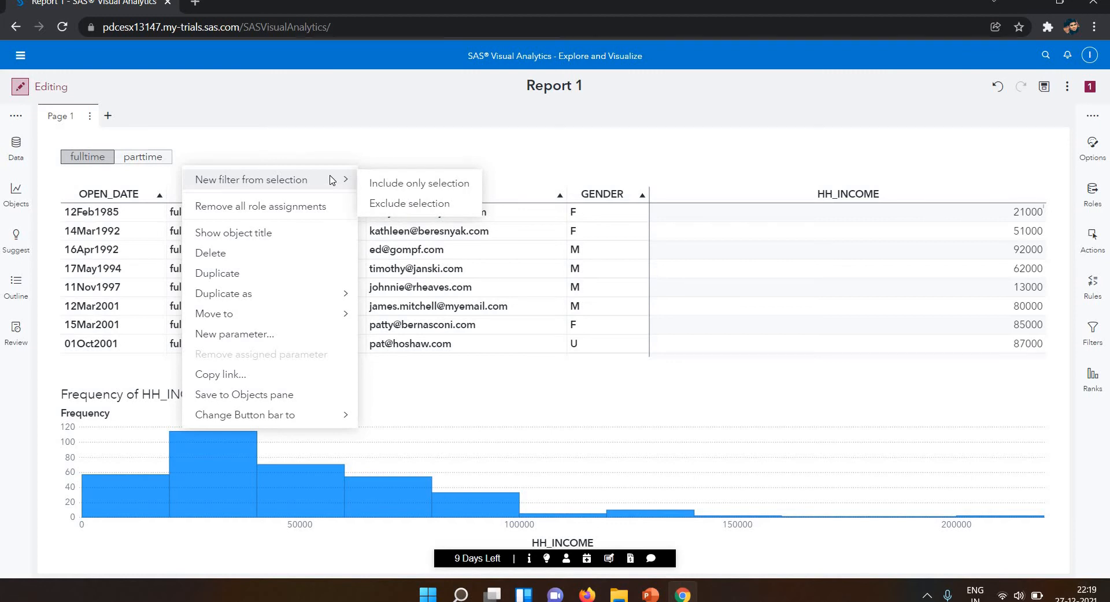
left_click(162, 147)
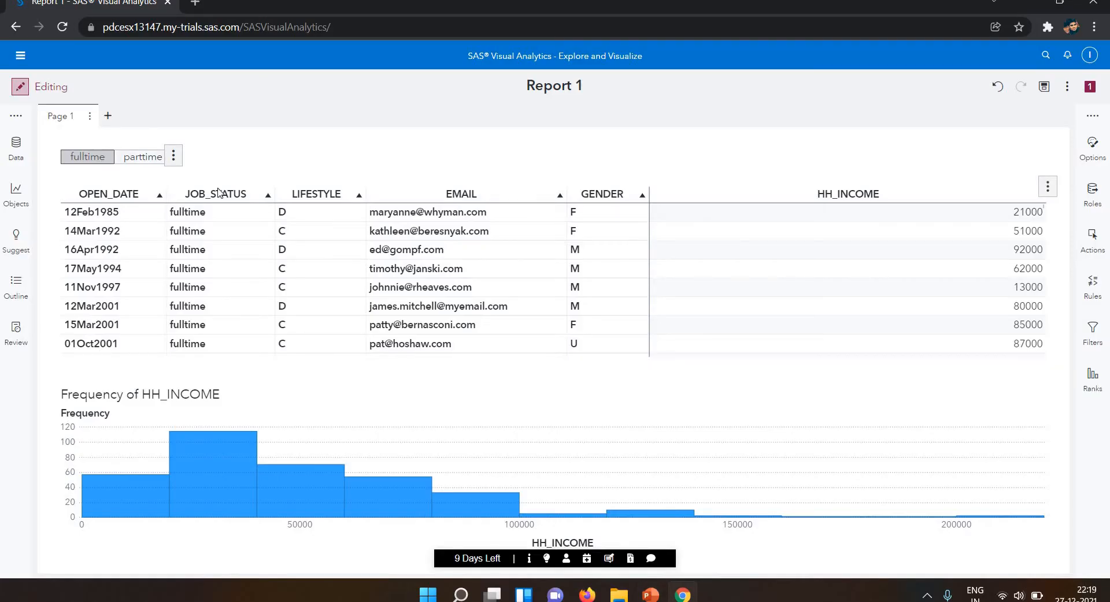
Filter the crosstab and histogram to parttime with the button bar.
left_click(108, 163)
left_click(106, 163)
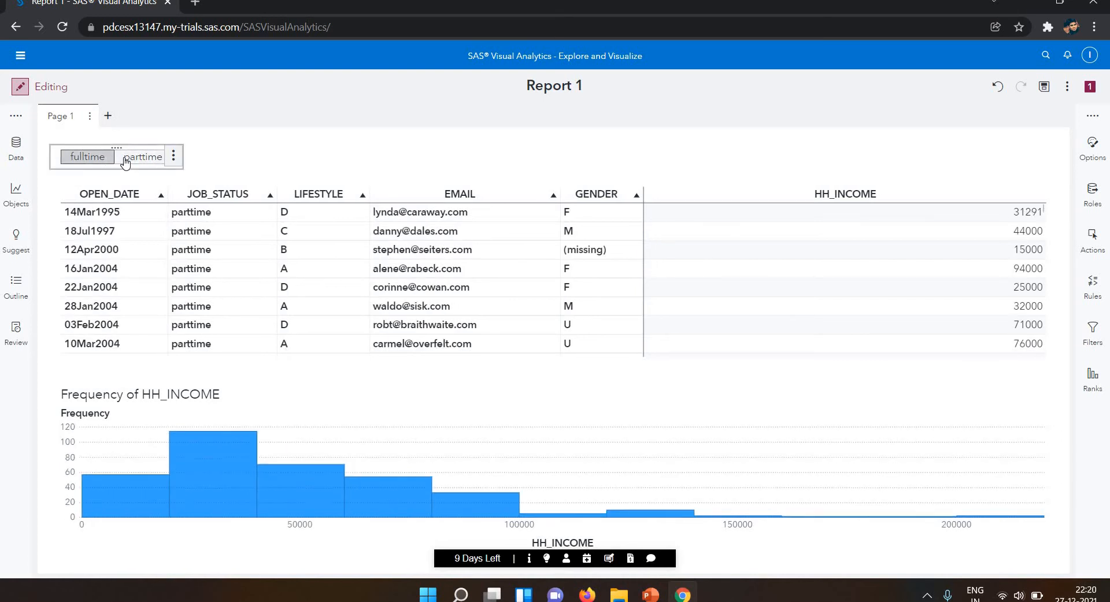
left_click(126, 163)
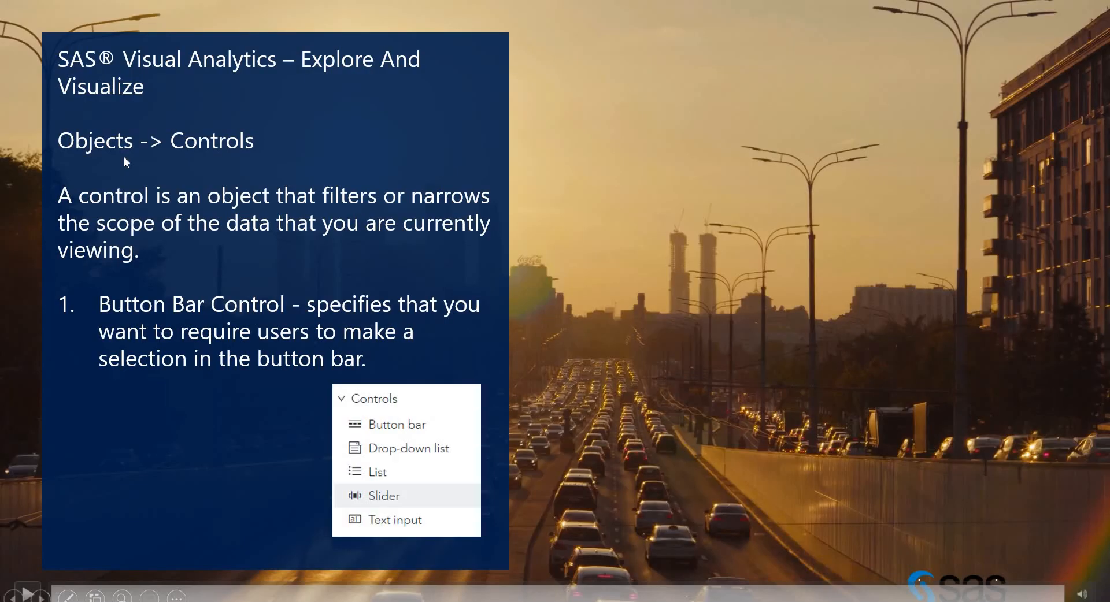
key("Right")
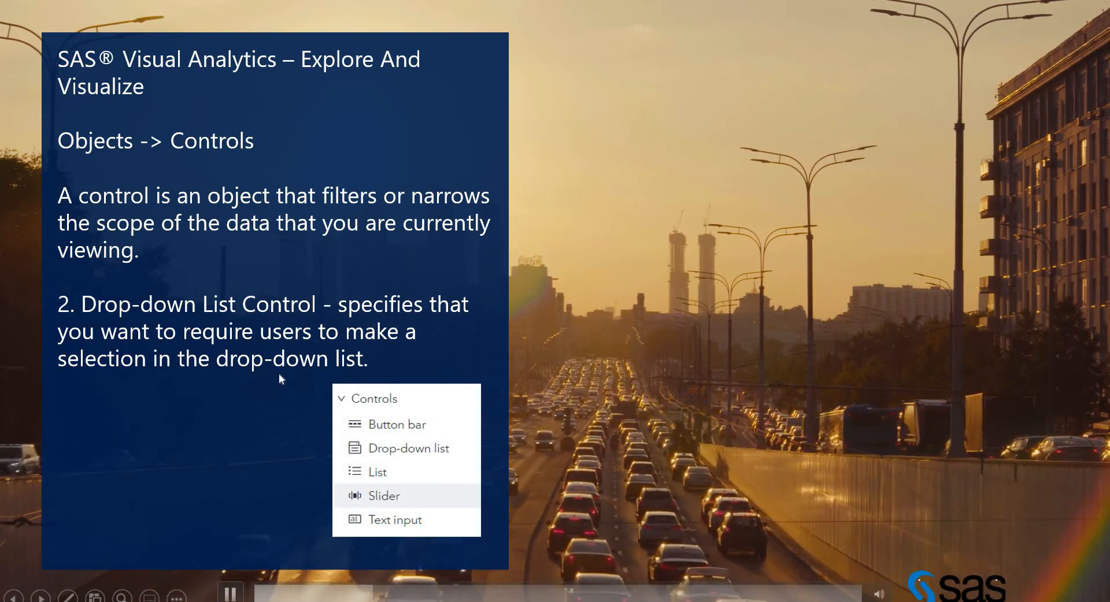
key("alt+Tab")
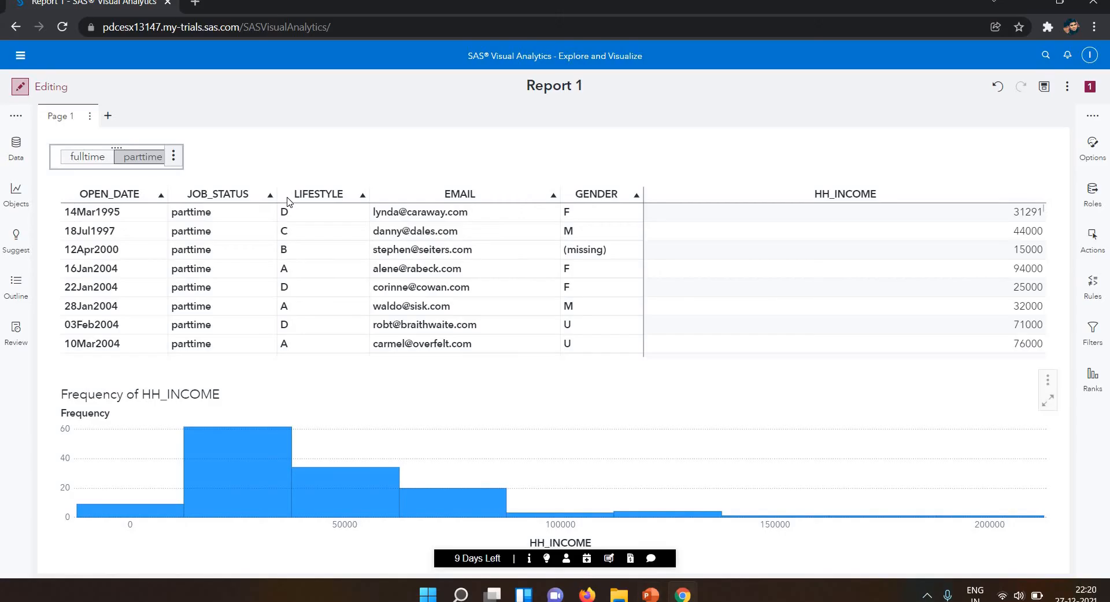
Add a drop-down list control beside the button bar and assign CITY as its category.
left_click(14, 200)
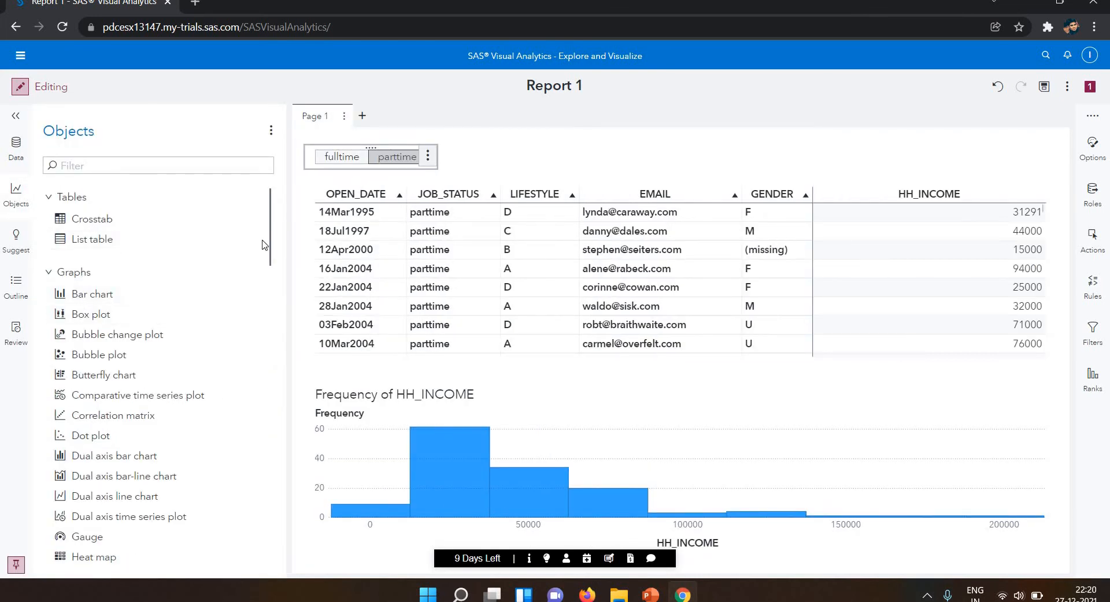
scroll(267, 278, "down", 12)
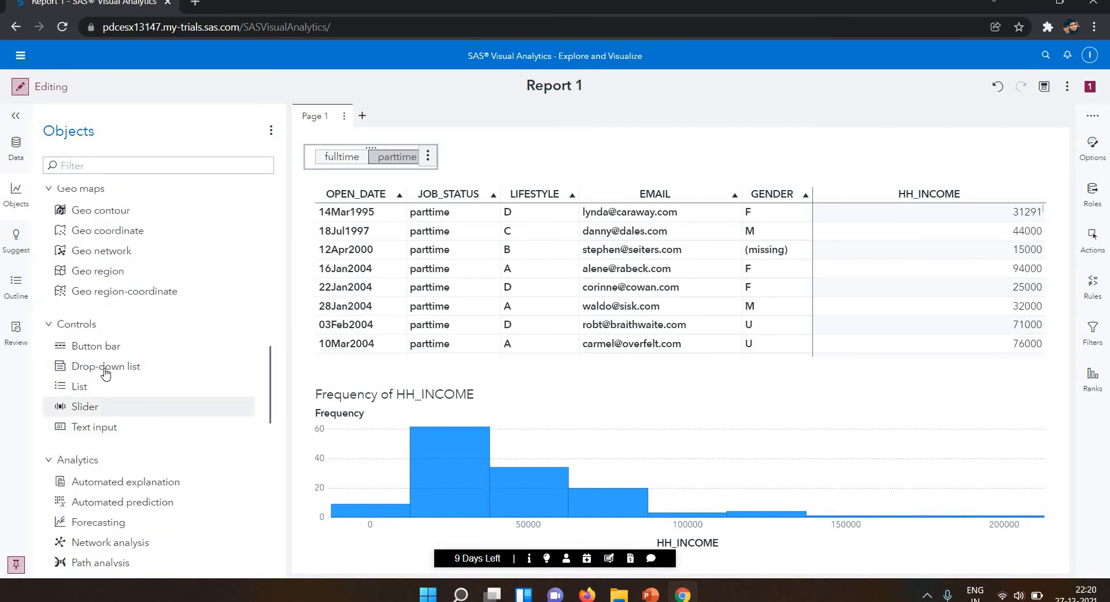
left_click_drag(104, 366, 492, 154)
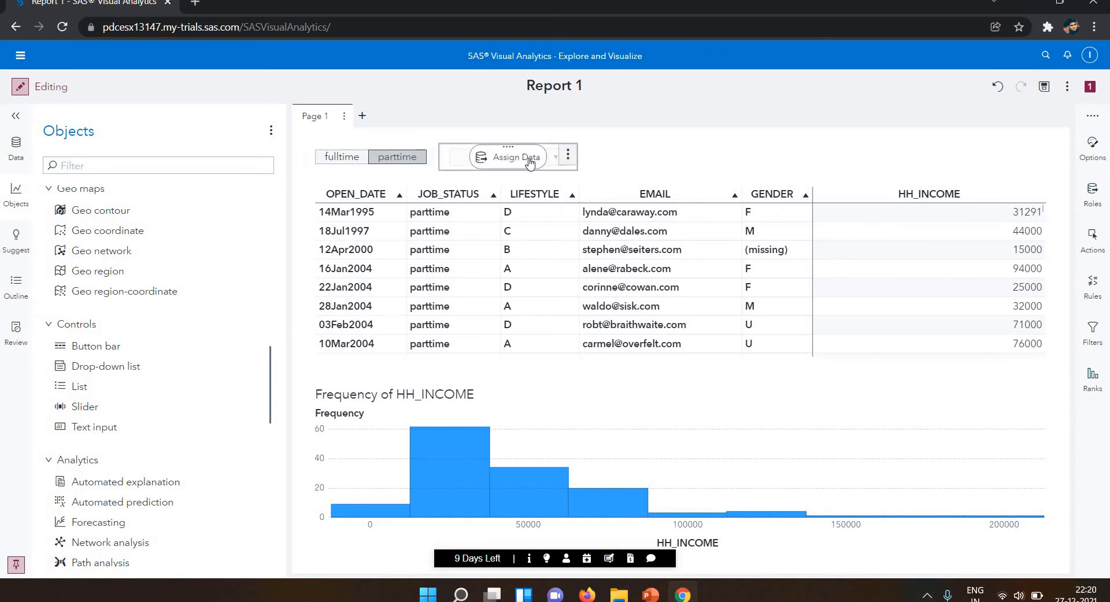
left_click(529, 163)
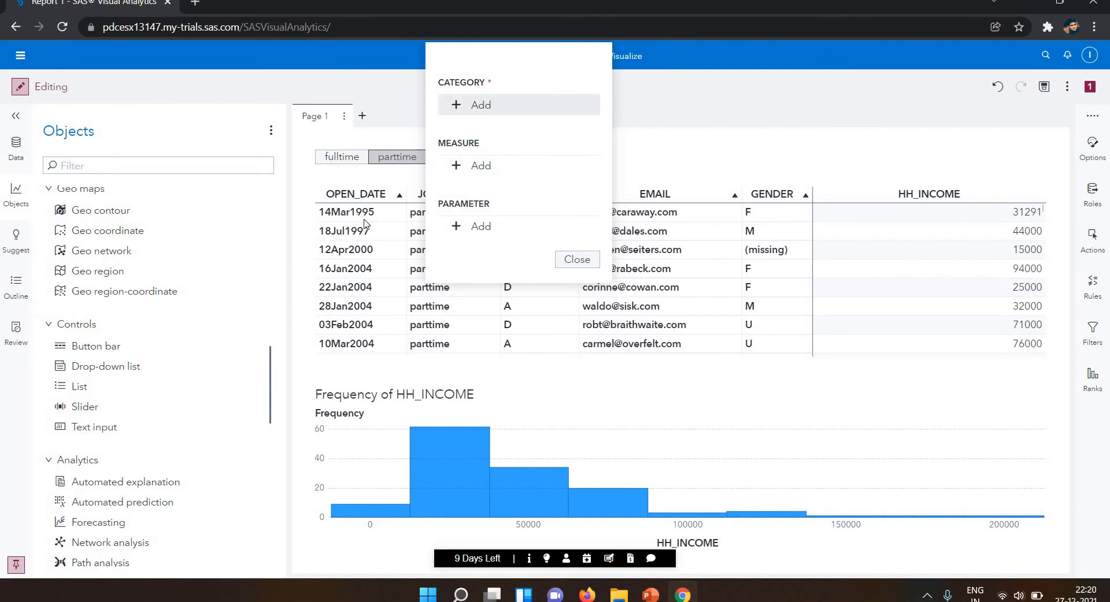
left_click(479, 105)
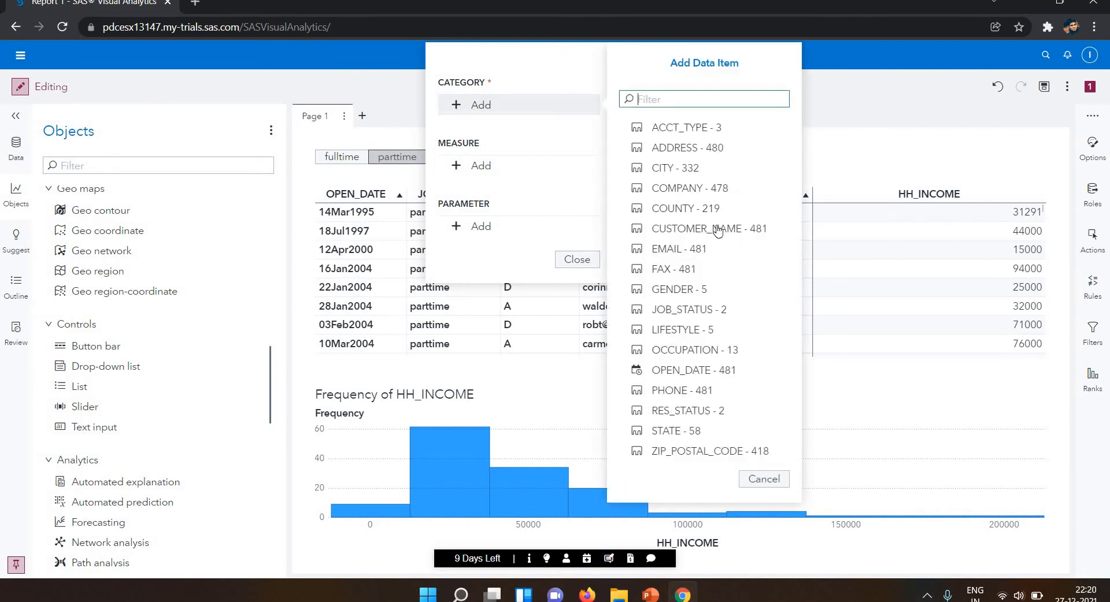
left_click(693, 173)
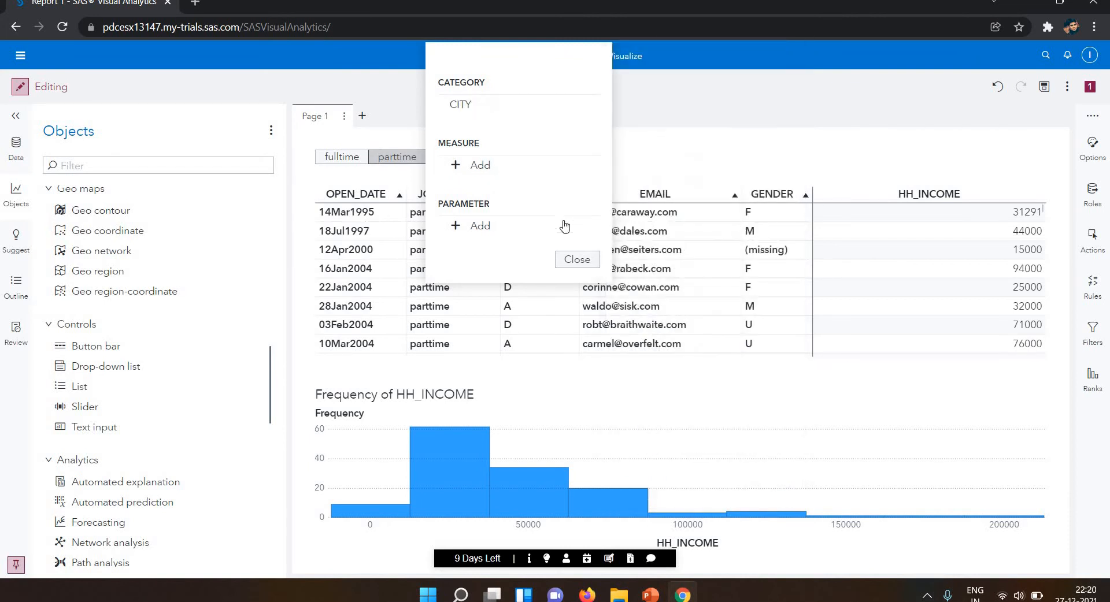
left_click(577, 260)
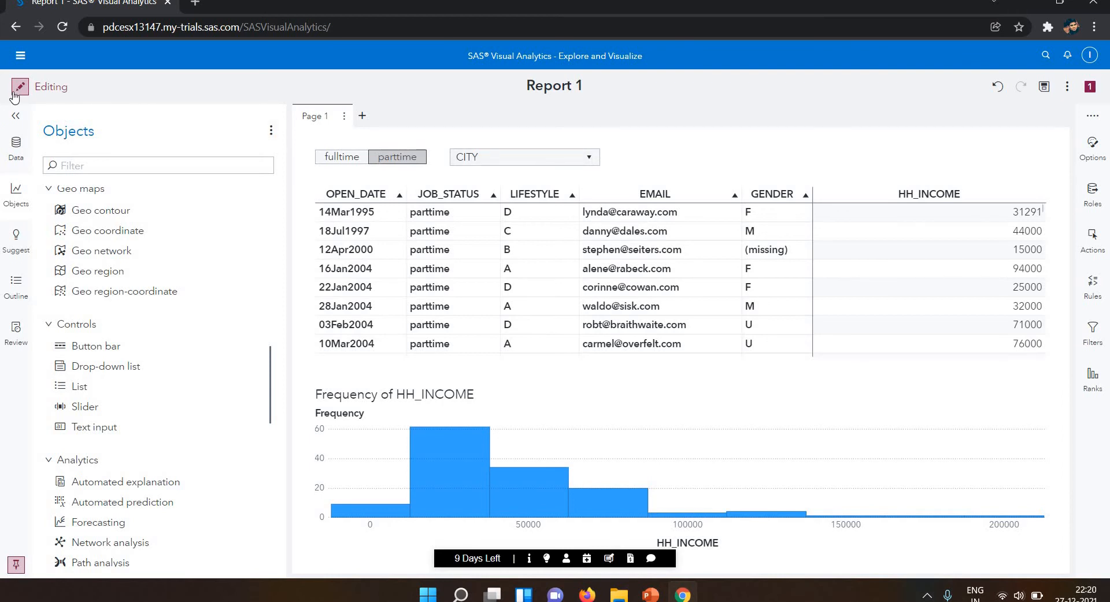
In viewing mode, filter the report by city to Anderson and Aurora, and clear the city filter.
left_click(16, 92)
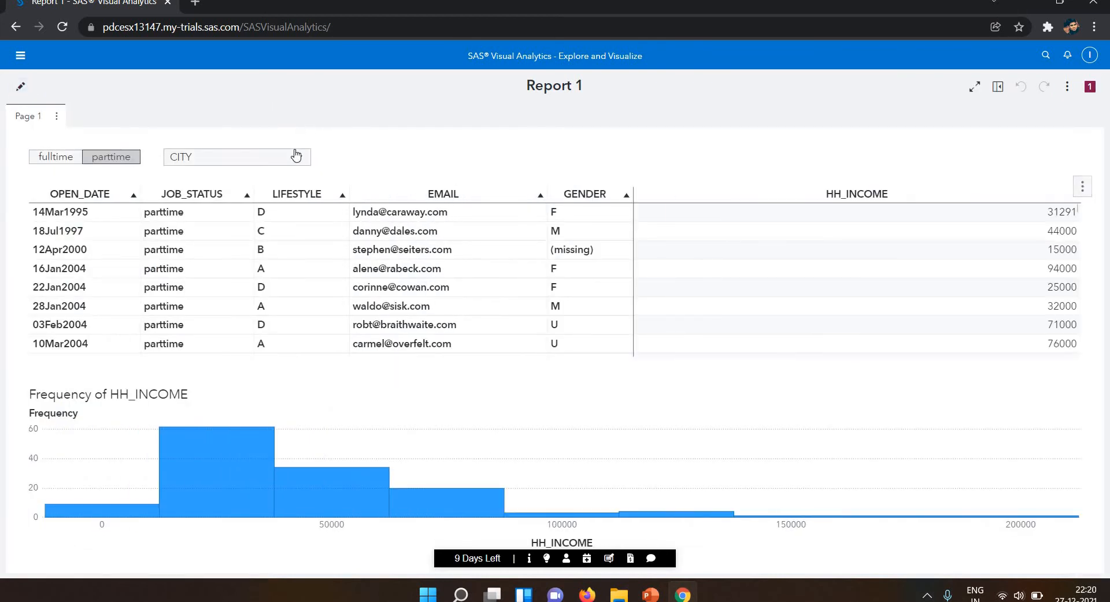
left_click(300, 160)
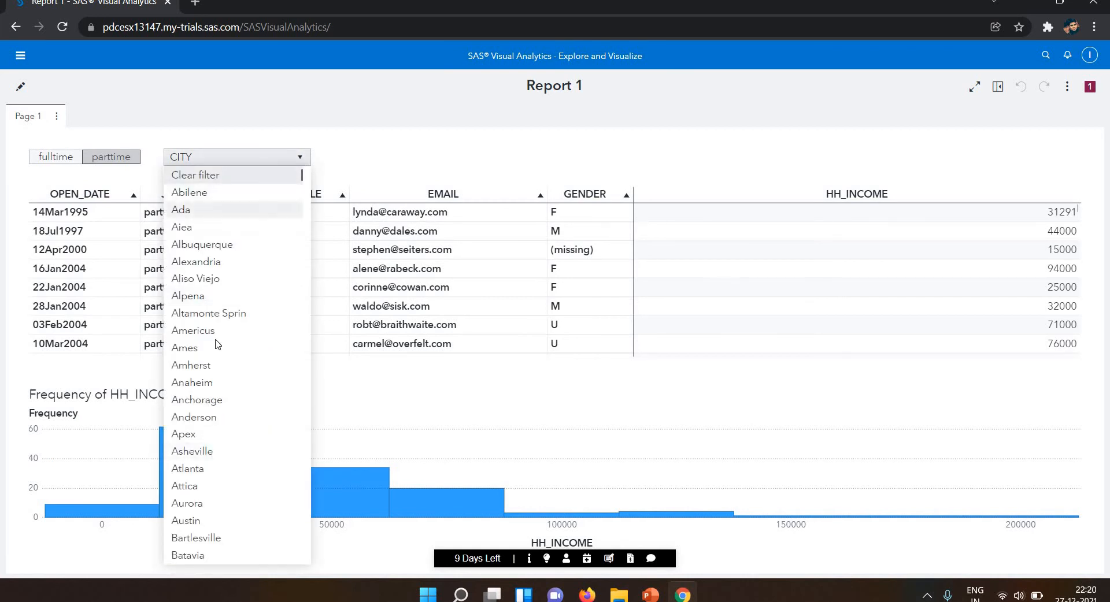
left_click(246, 417)
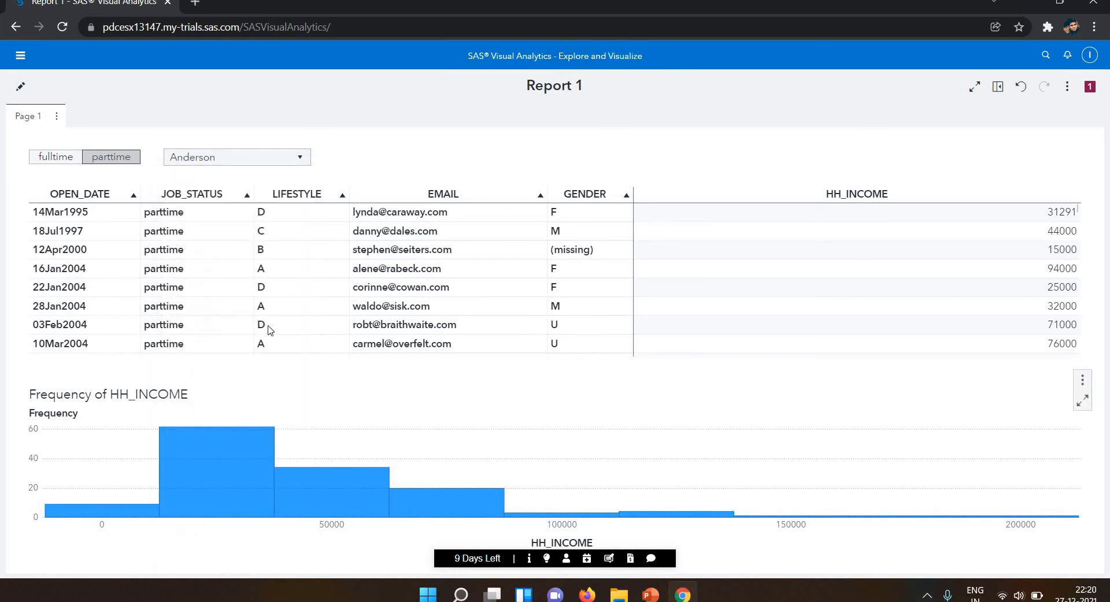
left_click(301, 161)
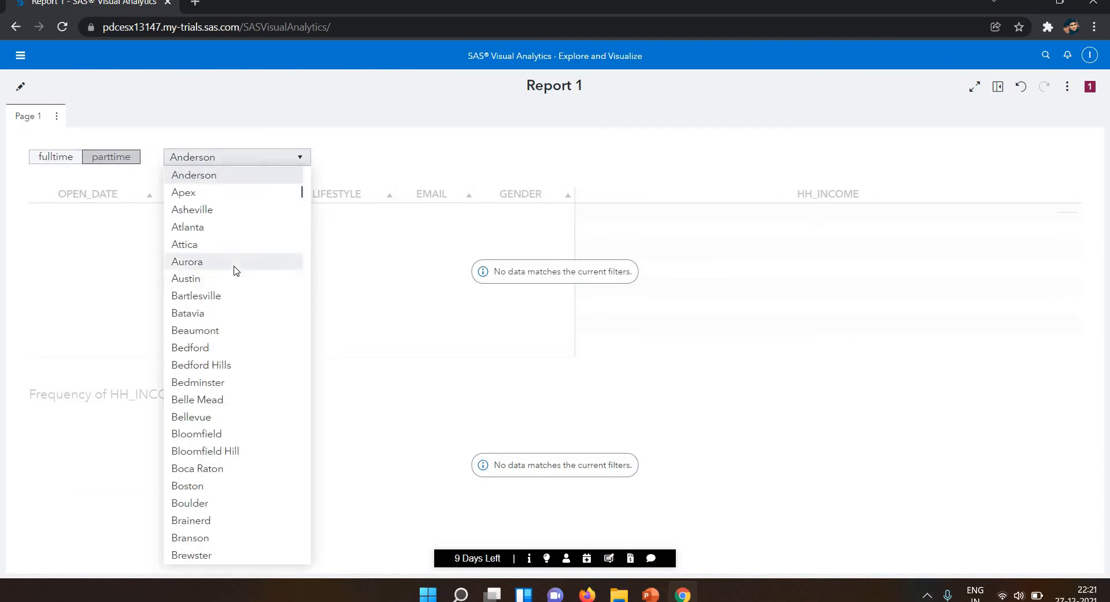
left_click(235, 263)
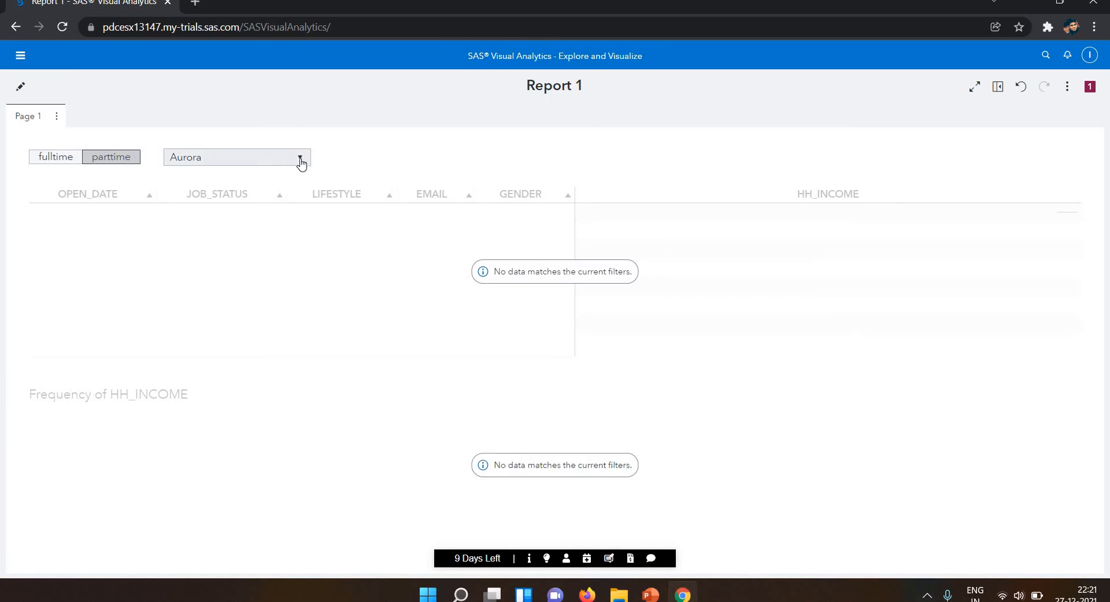
left_click(301, 162)
scroll(304, 172, "up", 6)
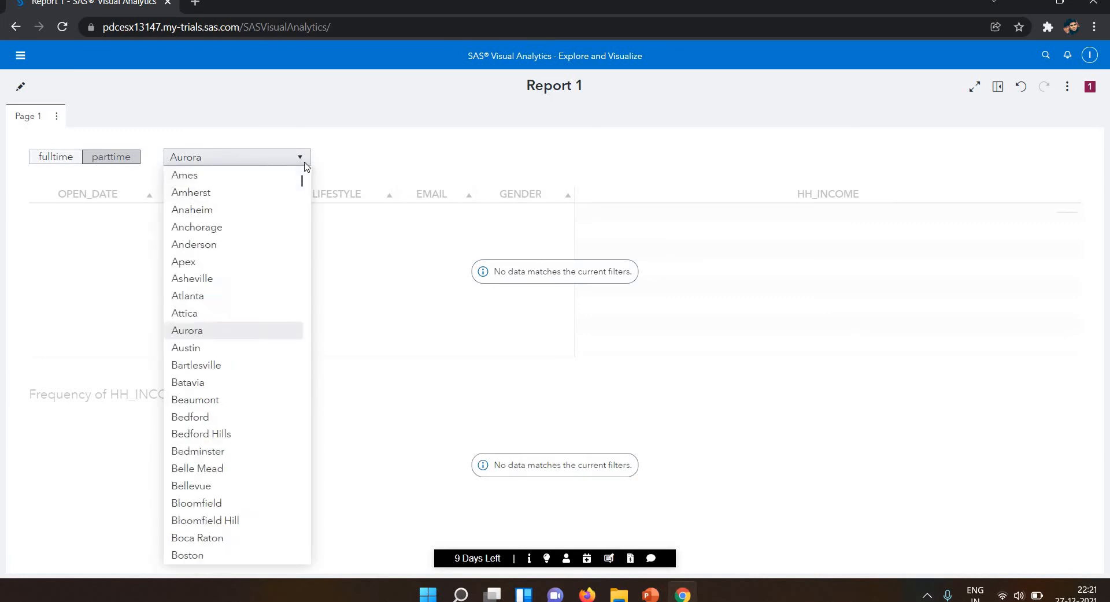
left_click(234, 175)
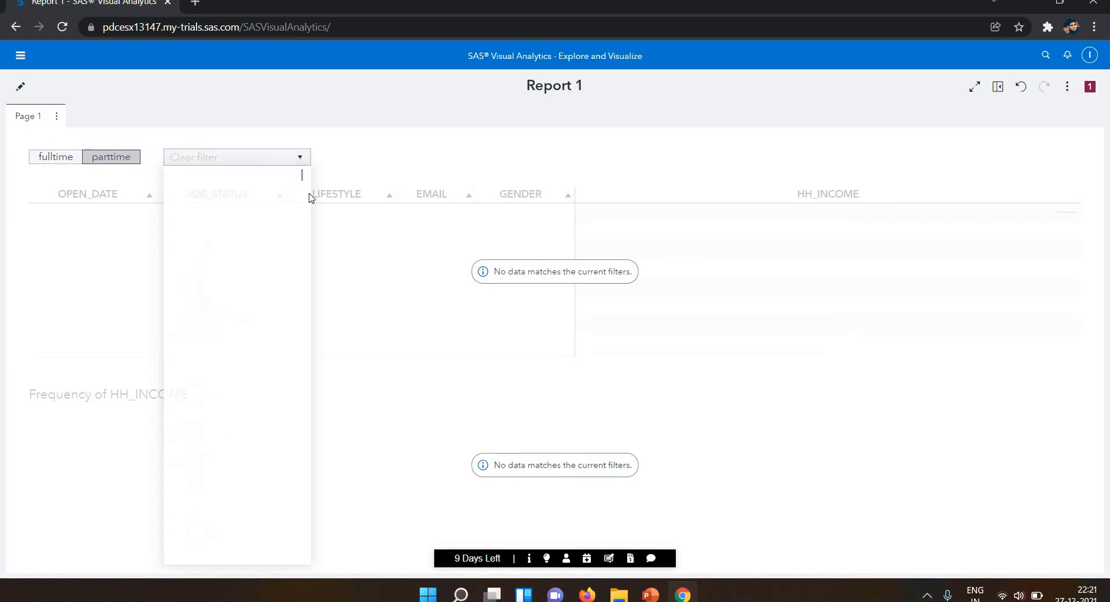
Test the city filter with Abilene, clear it, and return to editing the report.
left_click(300, 162)
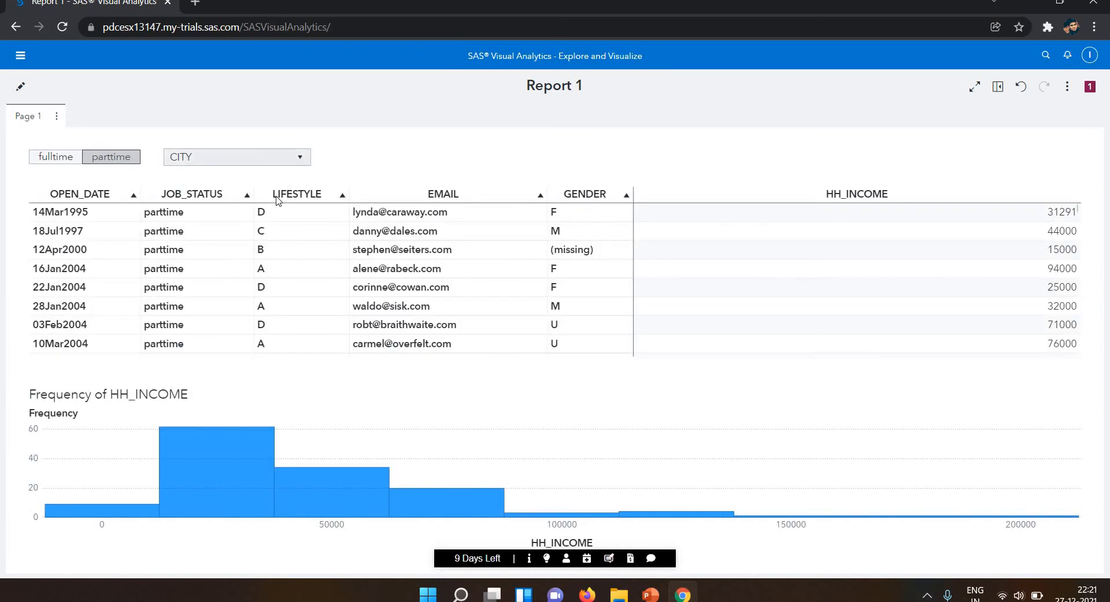
left_click(256, 196)
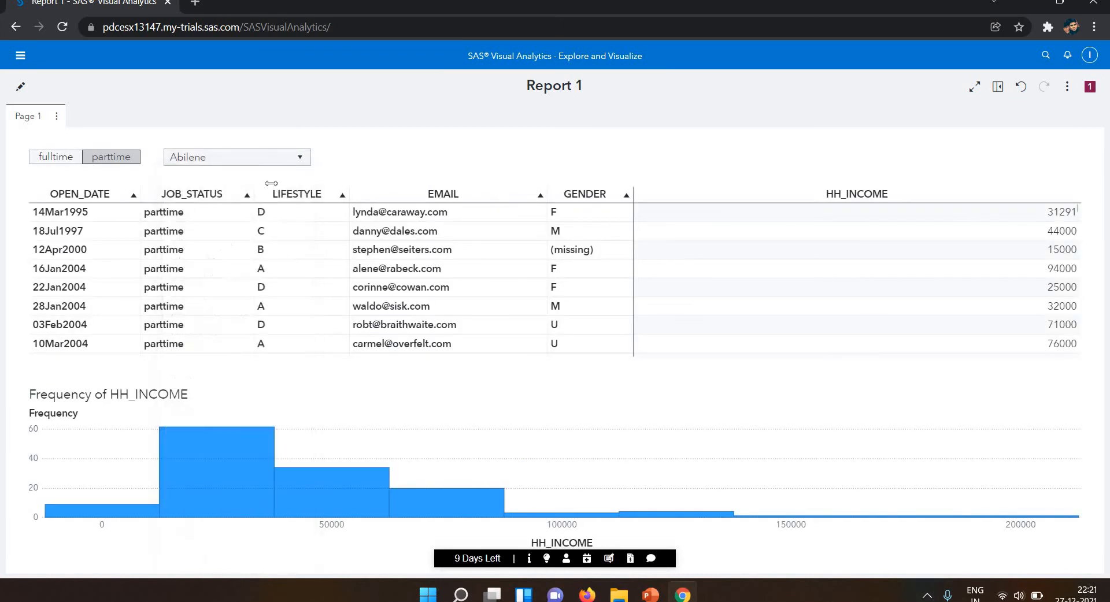
left_click(296, 166)
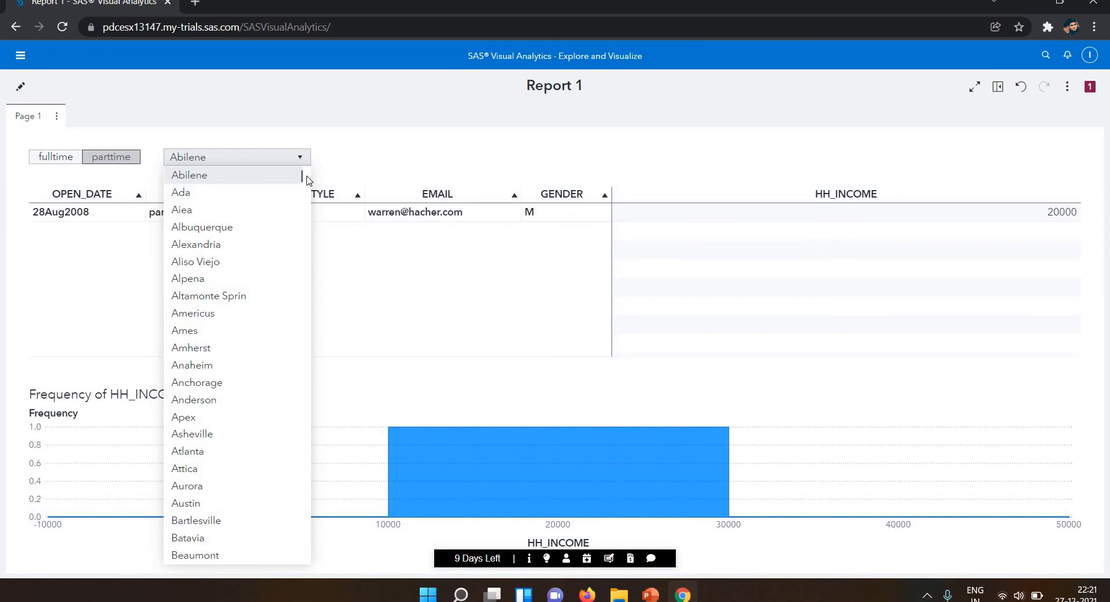
scroll(301, 168, "up", 1)
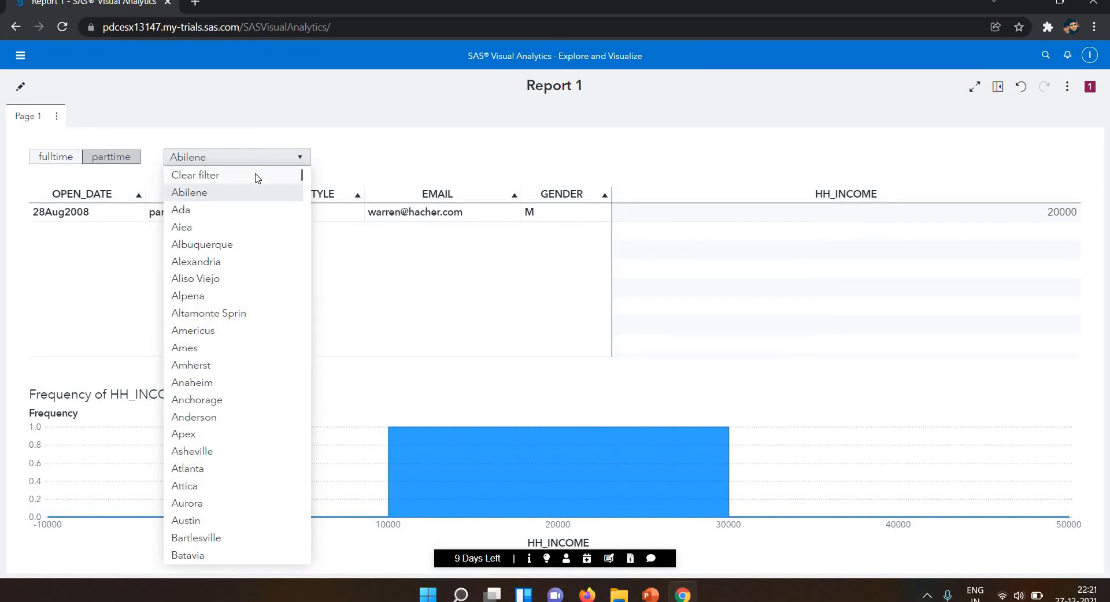
left_click(298, 175)
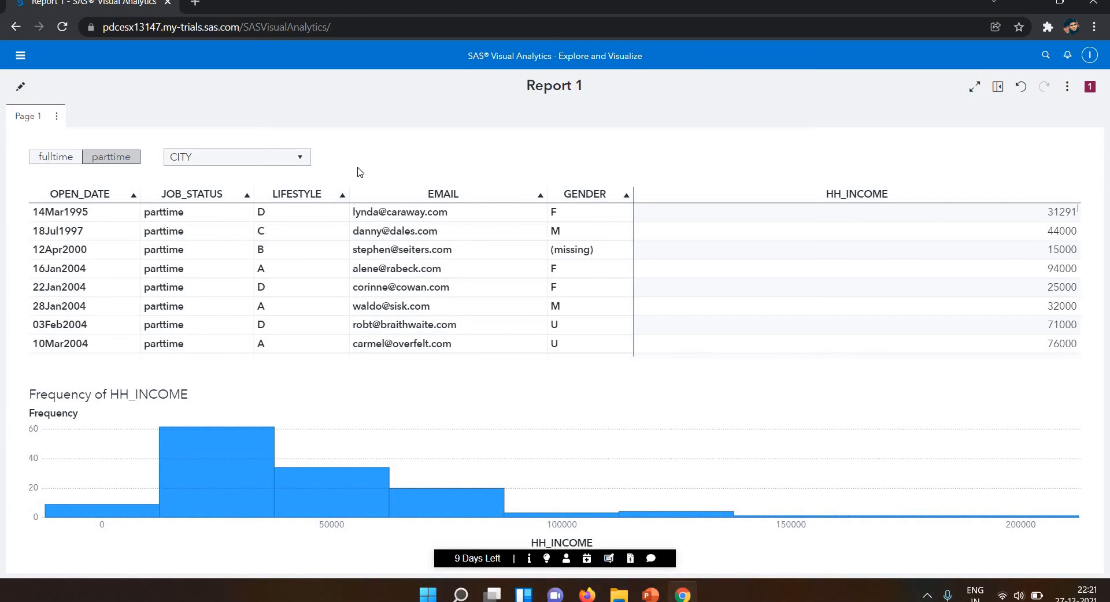
left_click(21, 90)
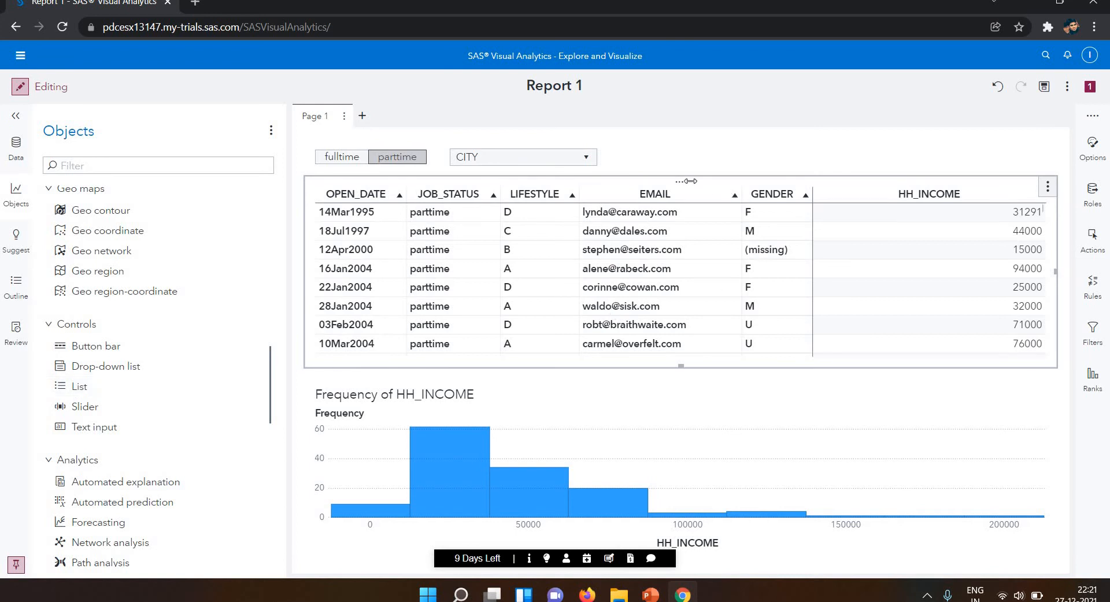
Add a list control below the histogram and assign ACCT_TYPE as its category.
left_click_drag(689, 181, 143, 330)
left_click_drag(77, 398, 382, 136)
double_click(79, 396)
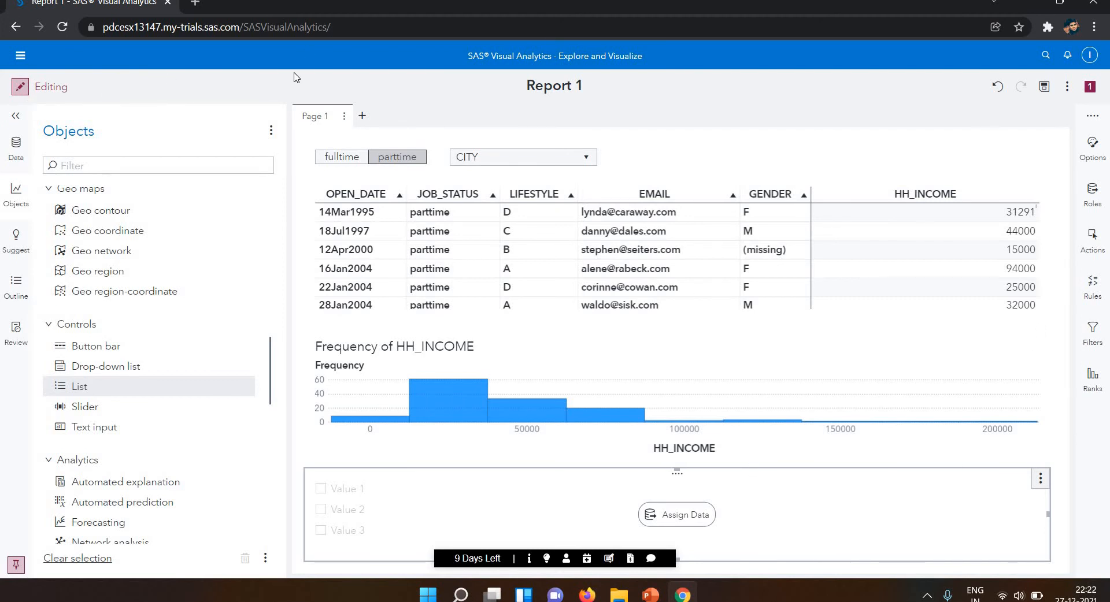
left_click(670, 520)
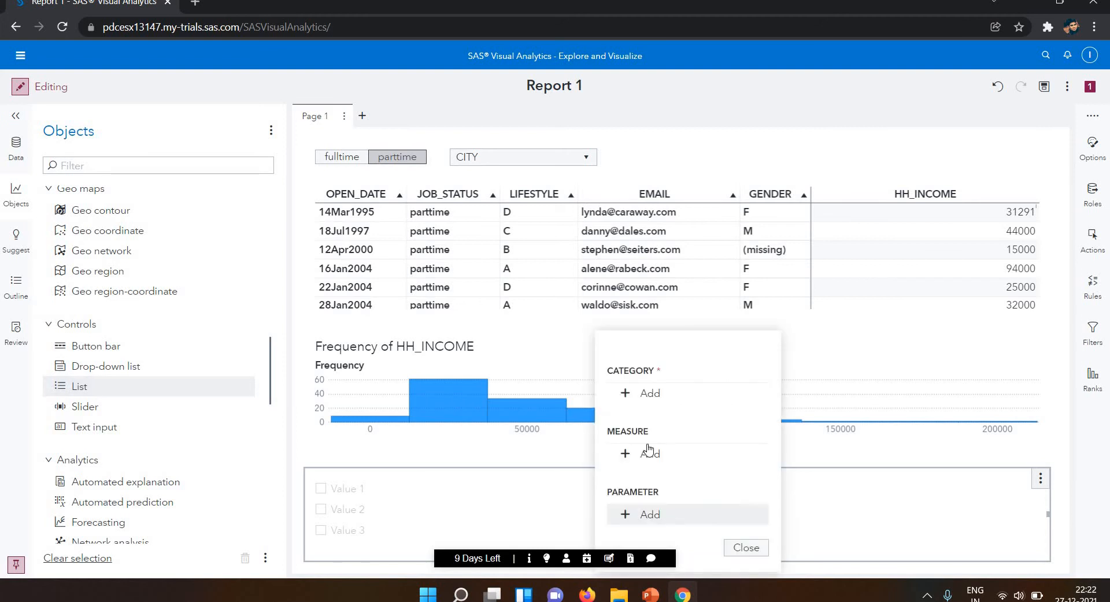
left_click(646, 395)
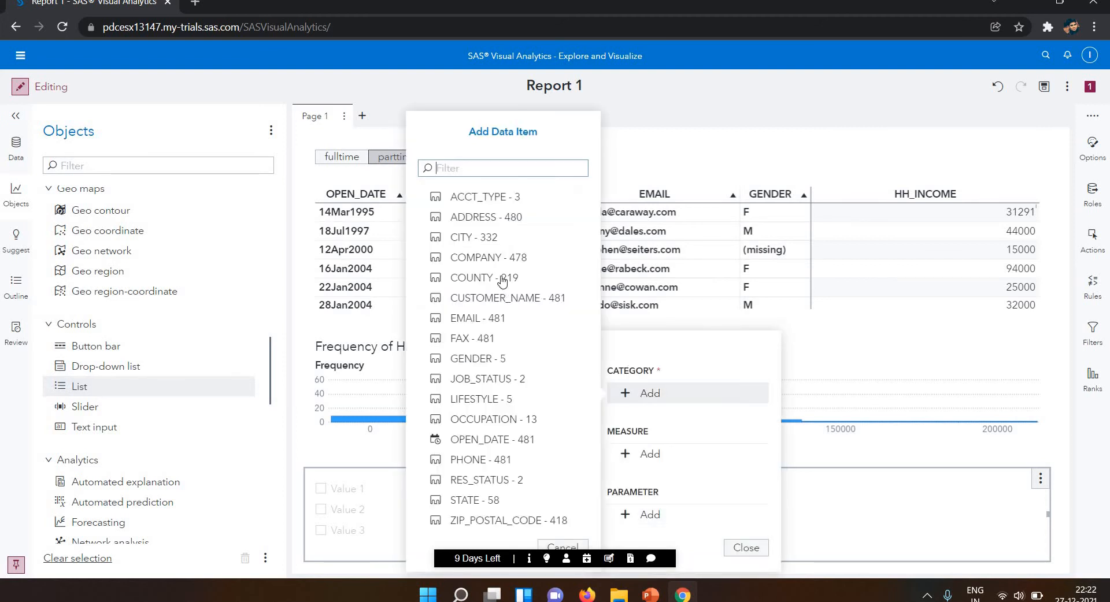
left_click(478, 203)
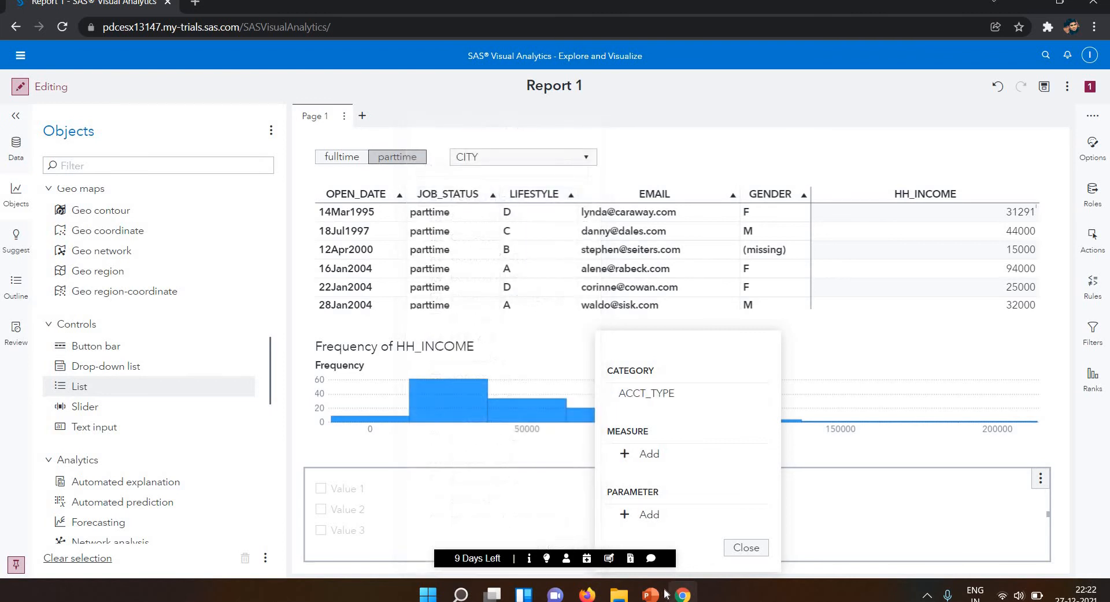
mouse_move(650, 594)
left_click(694, 520)
key("alt+Tab")
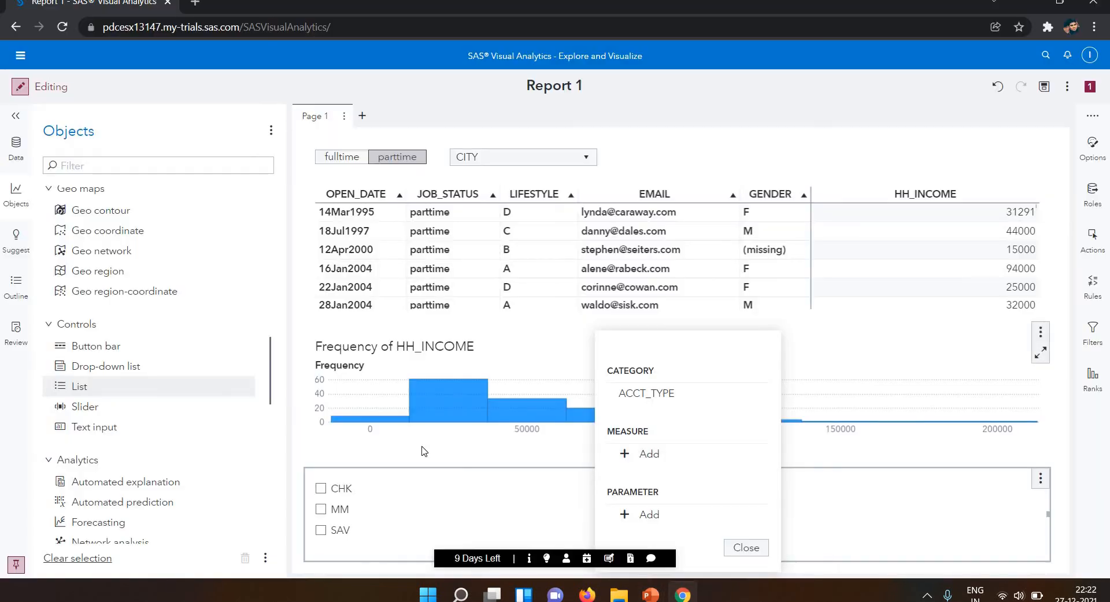
left_click(424, 452)
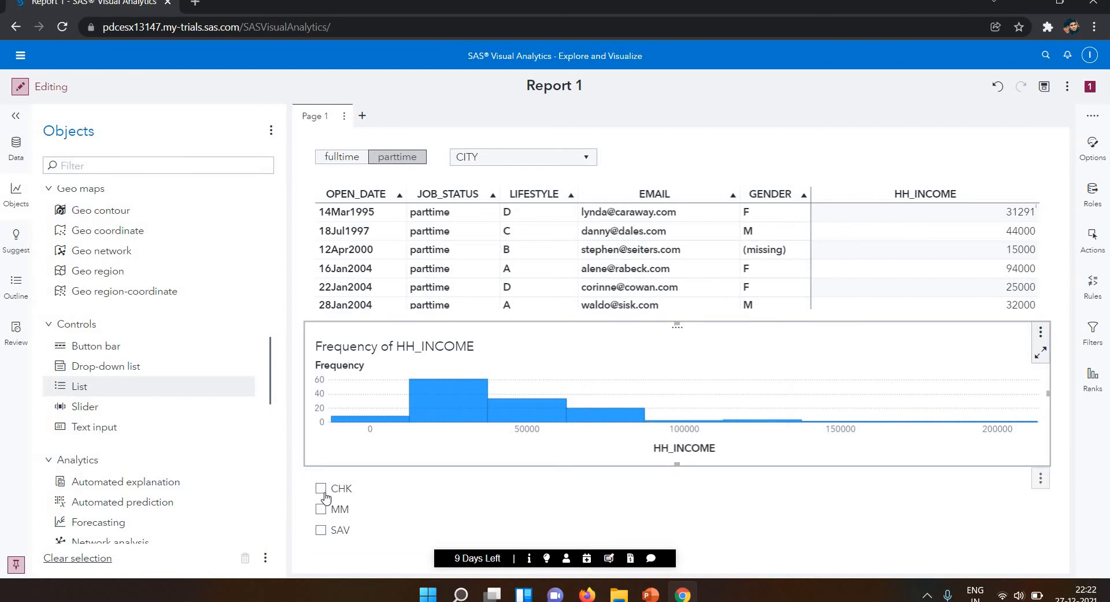
Try selecting CHK and MM in the account type list, and leave only SAV selected.
left_click(320, 489)
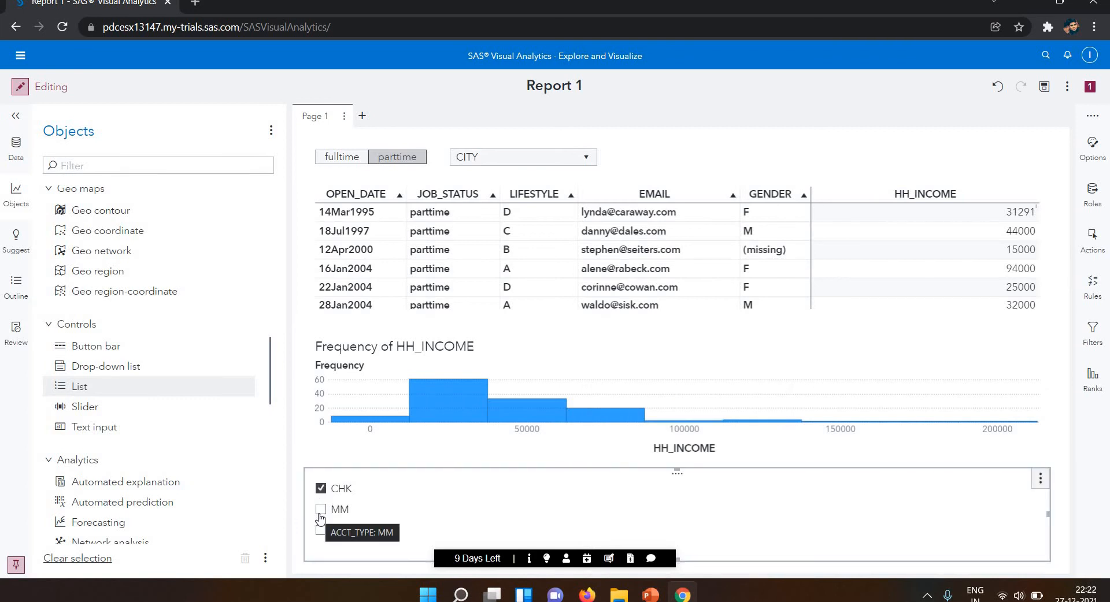
left_click(321, 511)
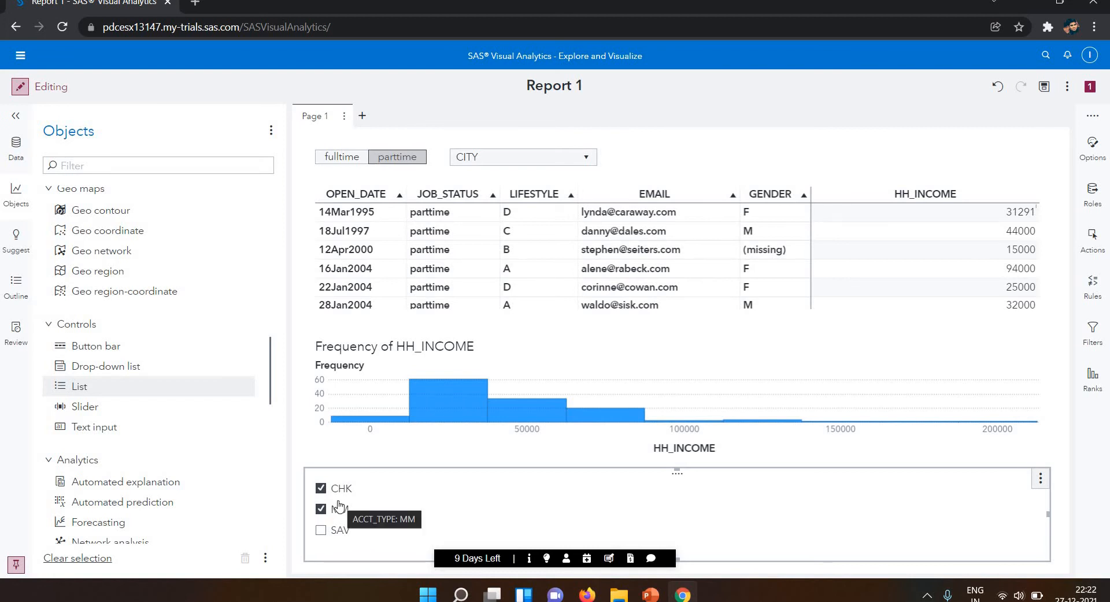
left_click(320, 511)
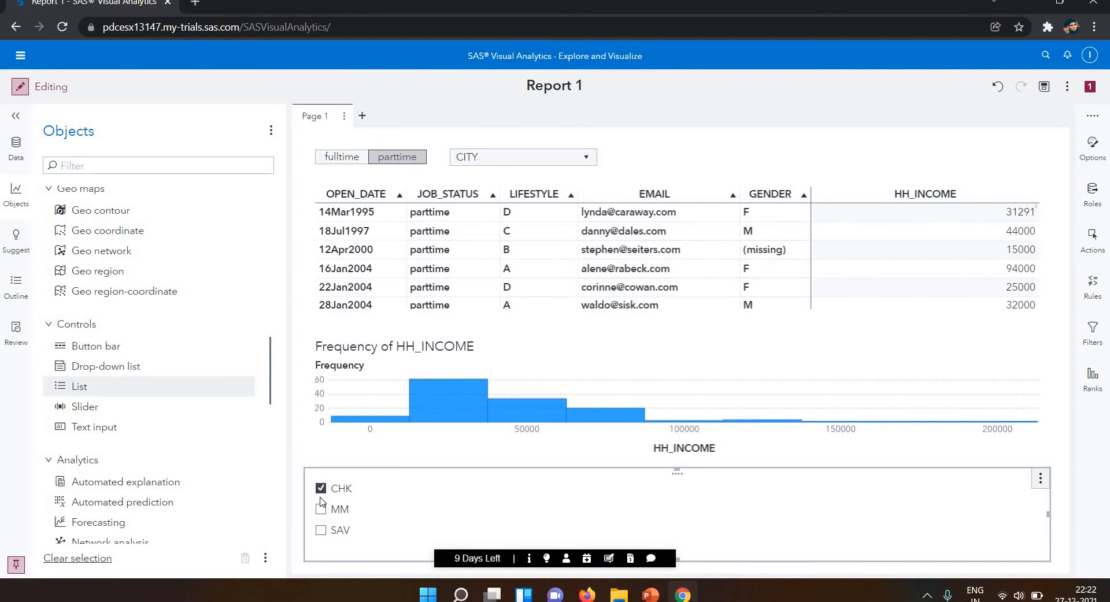
left_click(321, 490)
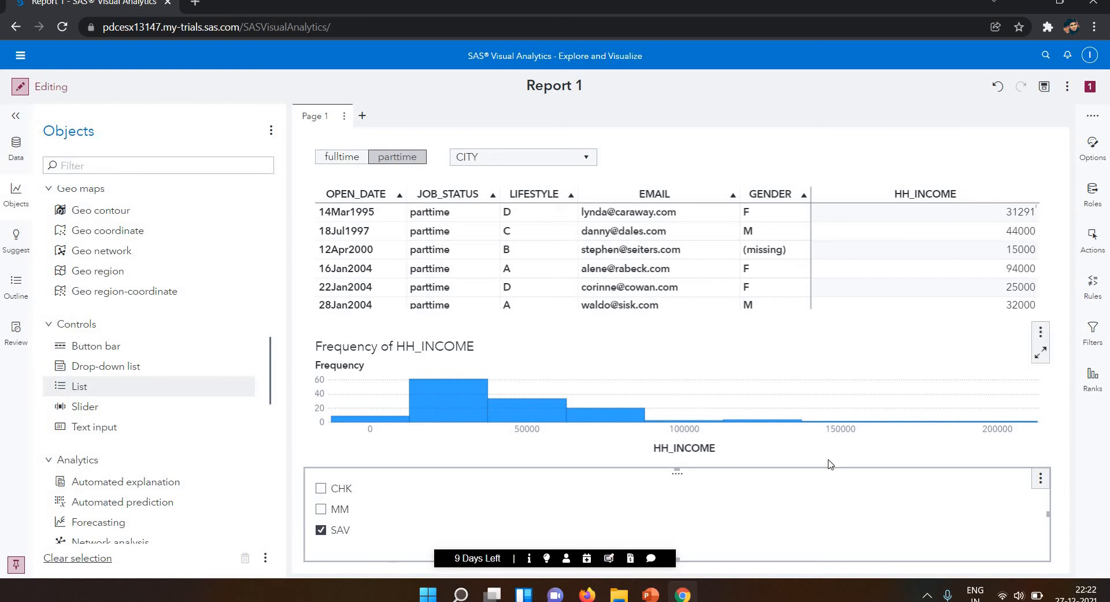
Review the object commands available for the account type list control.
left_click(1041, 484)
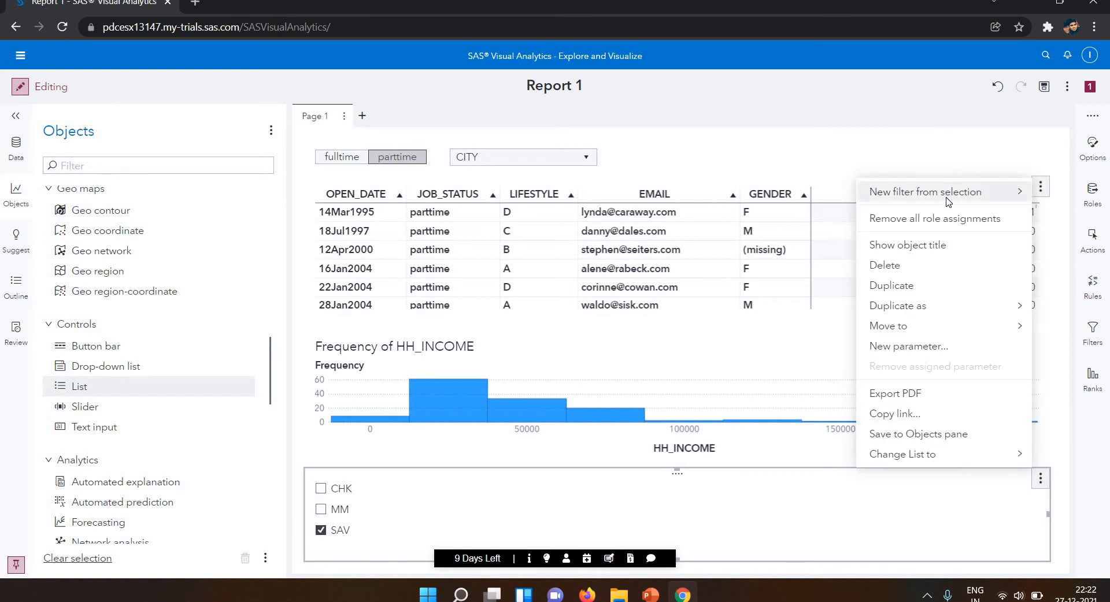
mouse_move(948, 202)
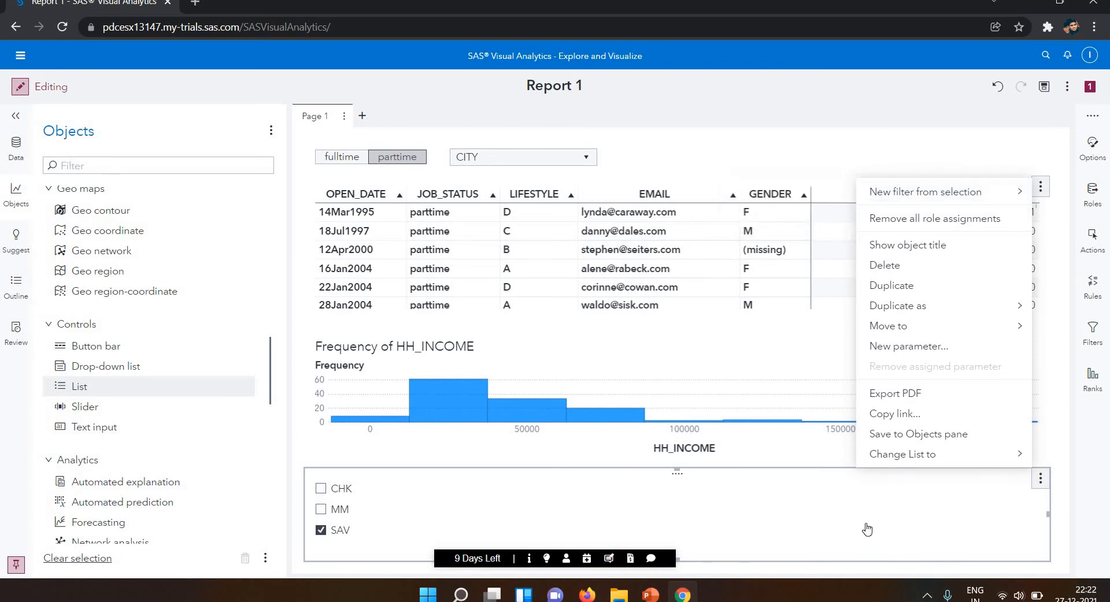
left_click(723, 528)
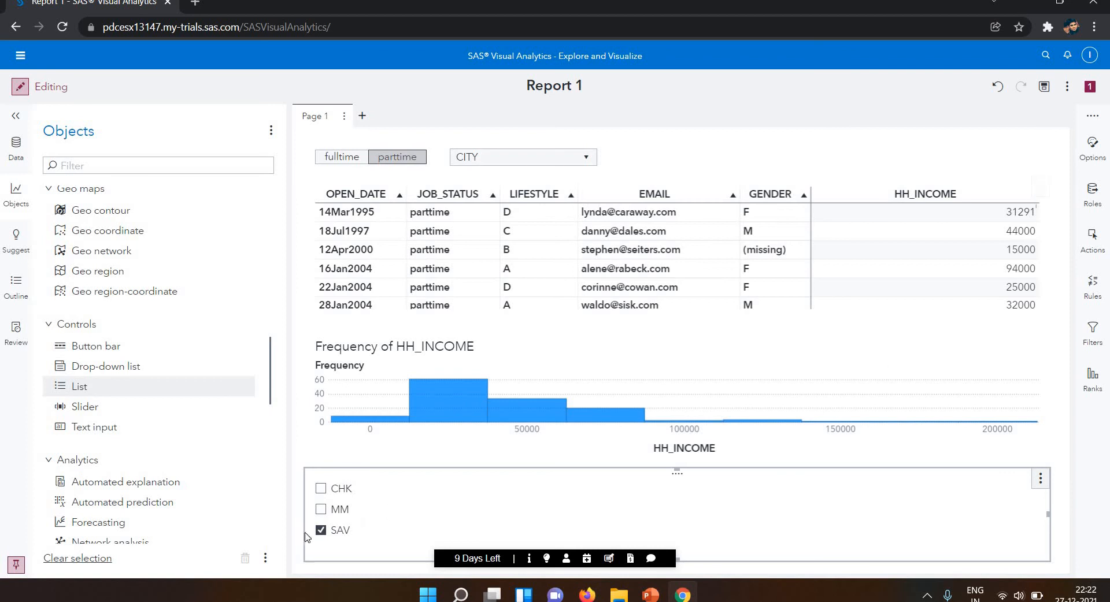
Select CHK, MM and SAV in the account type list and create a filter that includes only this selection.
left_click(320, 503)
left_click(1041, 486)
mouse_move(964, 458)
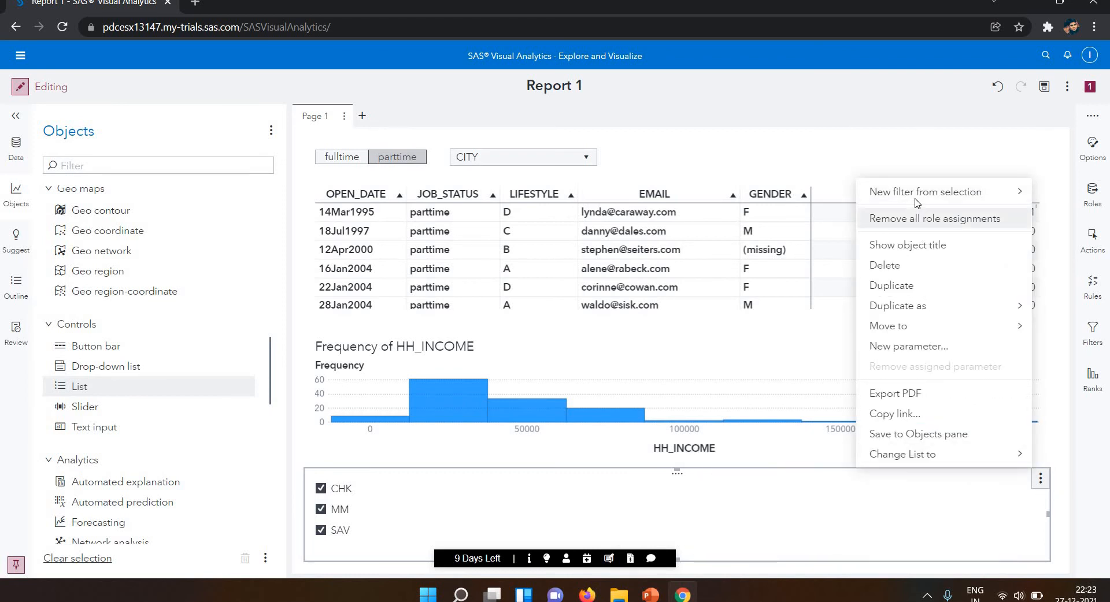
mouse_move(916, 203)
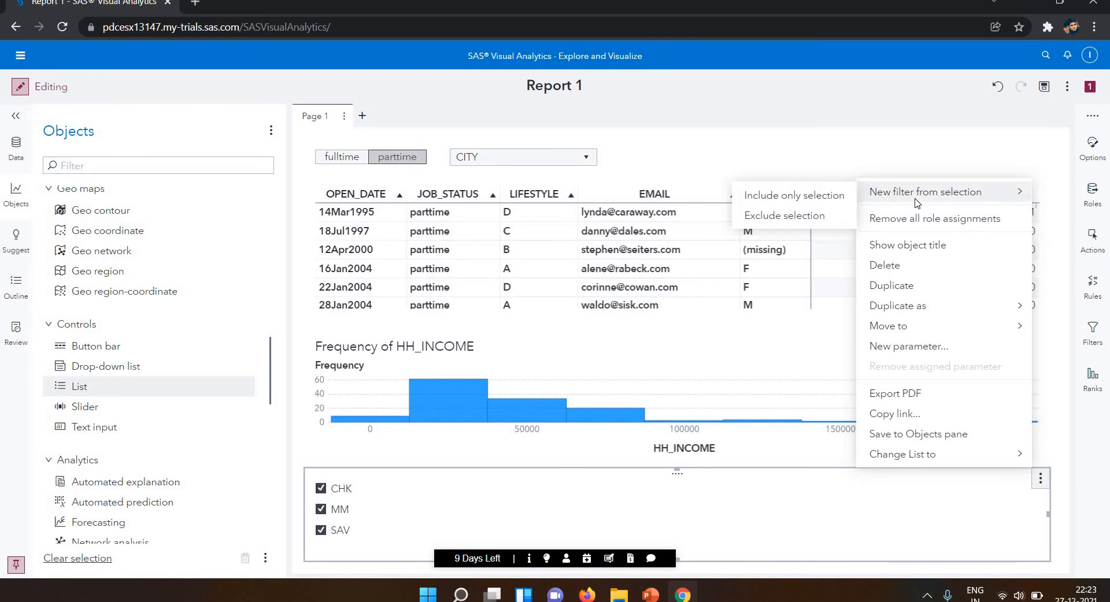
left_click(834, 196)
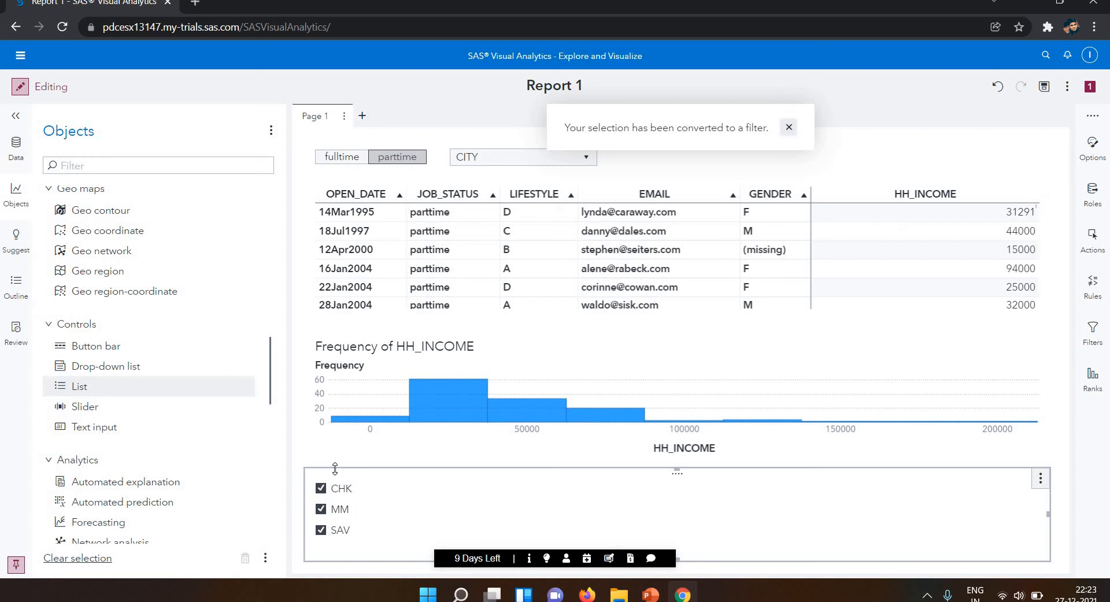
Test the account type list by deselecting CHK, MM and SAV.
left_click(322, 489)
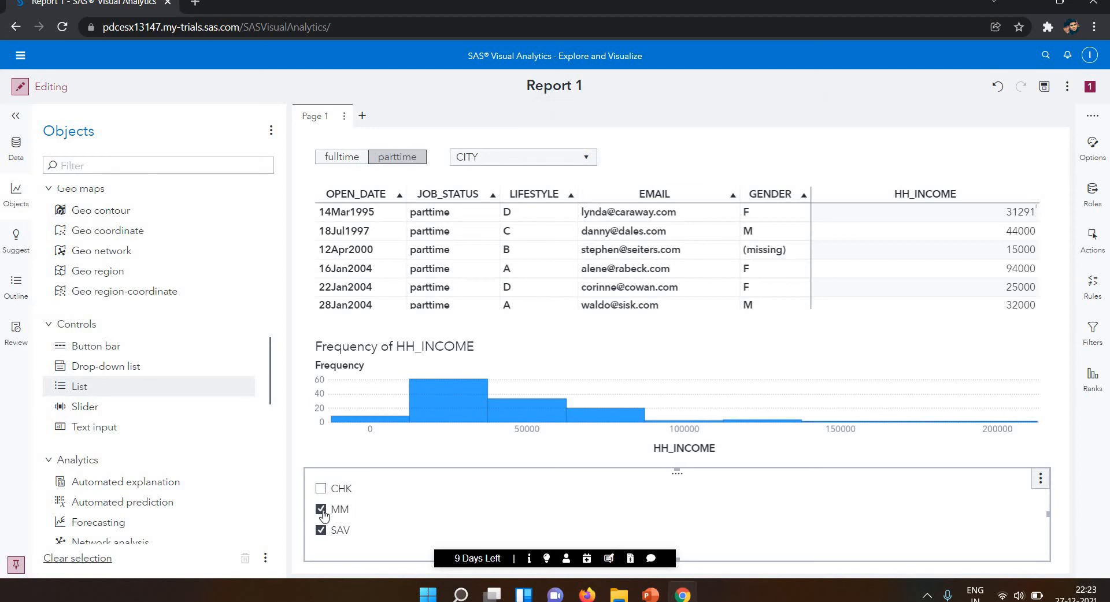
left_click(322, 511)
left_click(318, 533)
left_click(392, 160)
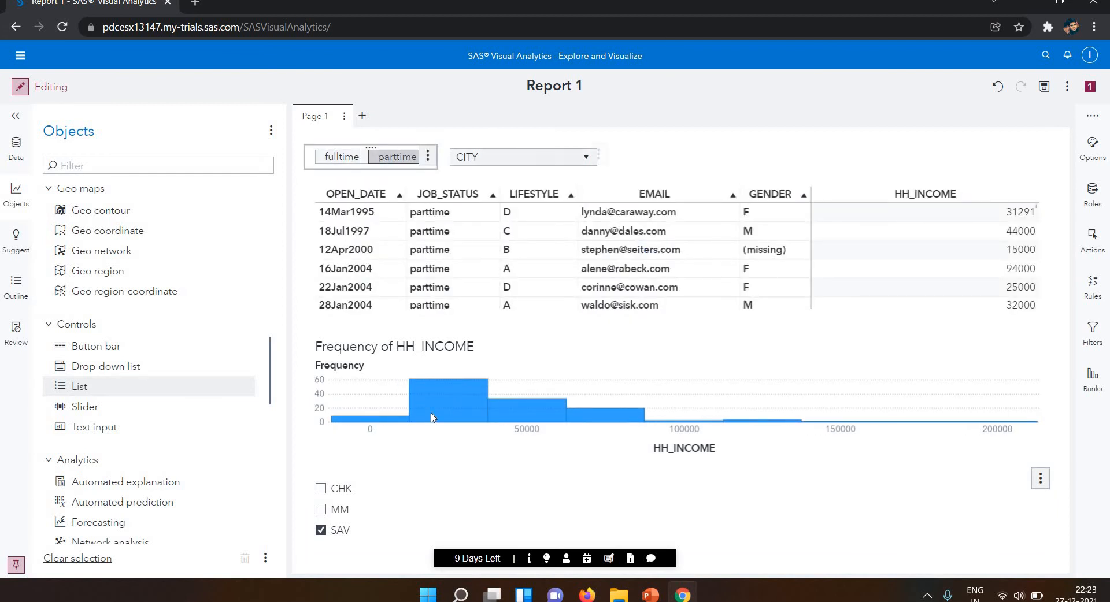
left_click(320, 530)
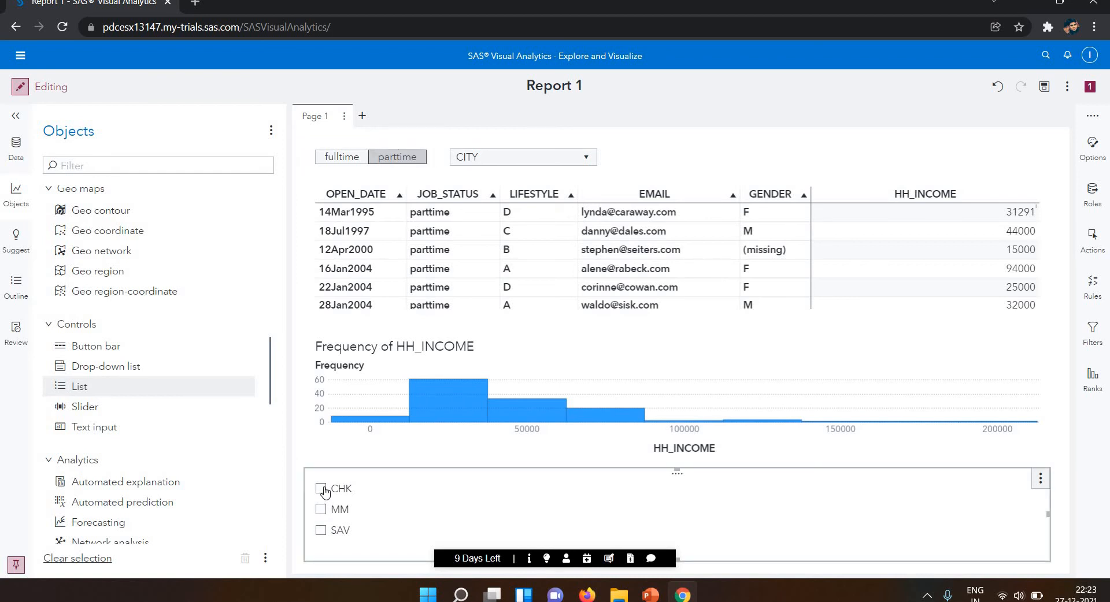
Reselect CHK, MM and SAV in the account type list and again create an include-only filter from the selection.
left_click(321, 489)
left_click(321, 510)
left_click(321, 530)
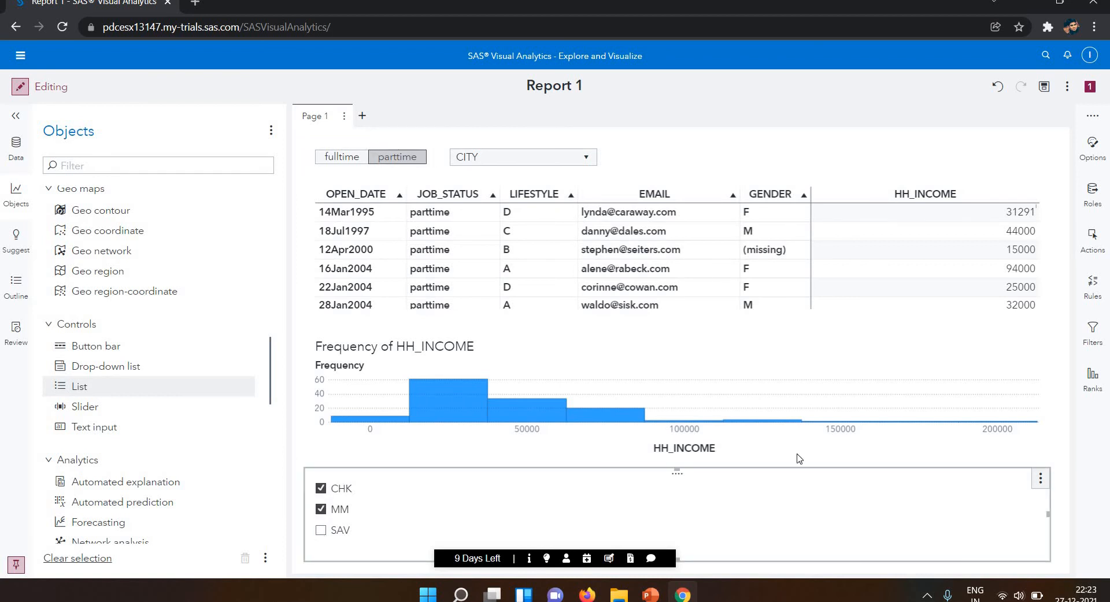
left_click(1040, 479)
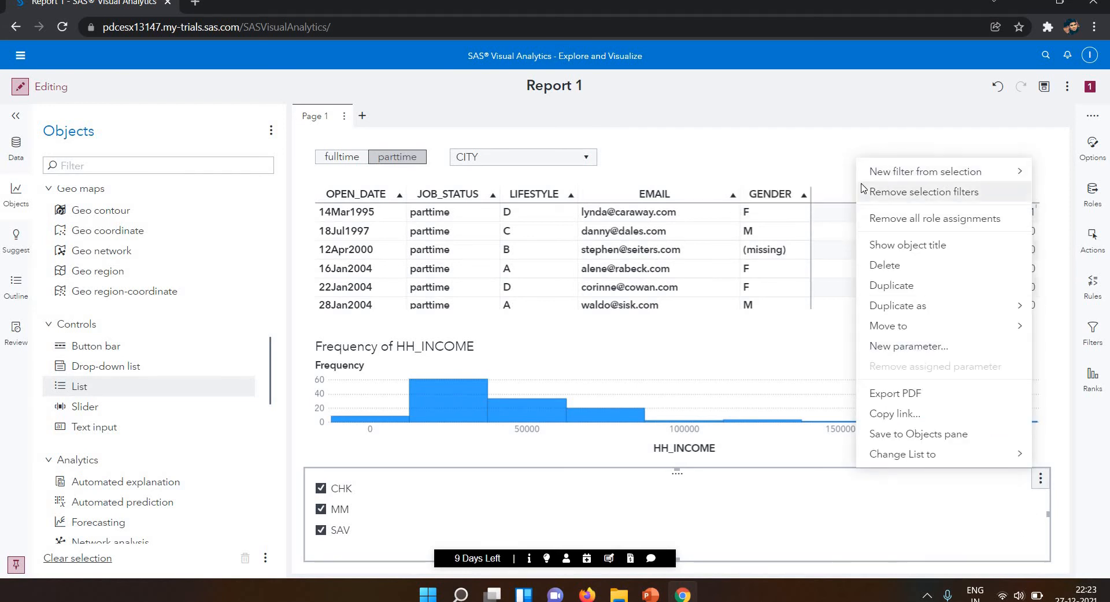
mouse_move(897, 171)
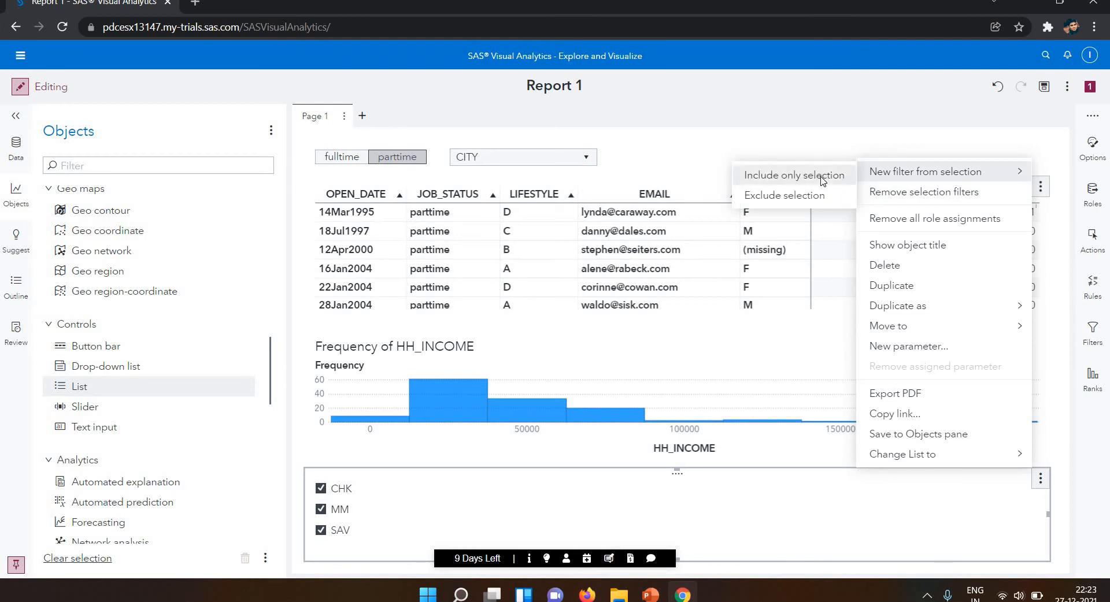
left_click(823, 181)
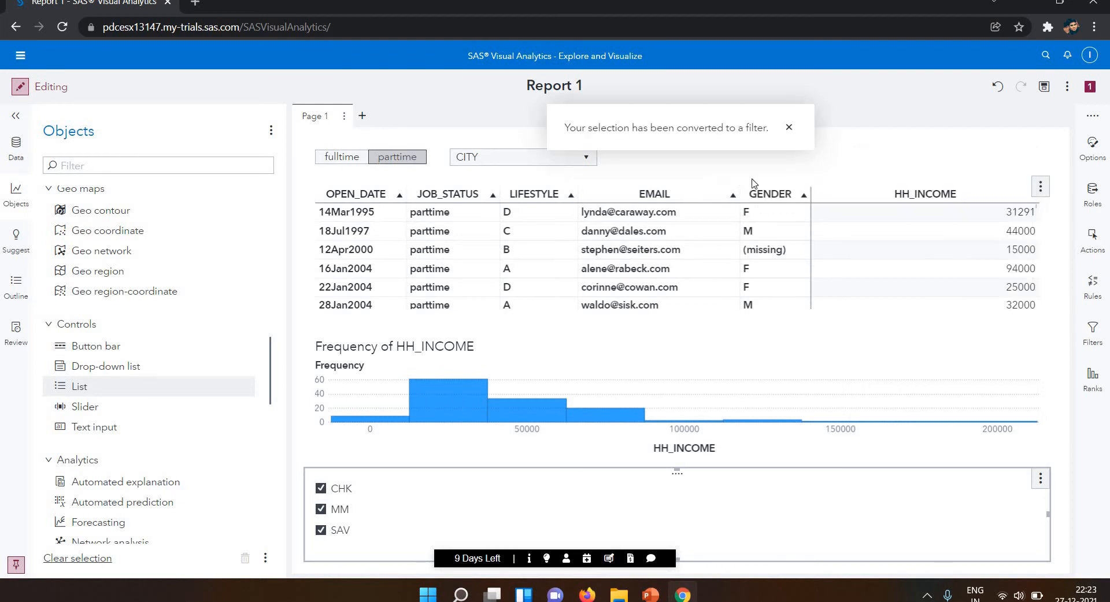
Deselect CHK and MM in the account type list so that only SAV stays selected.
left_click(322, 489)
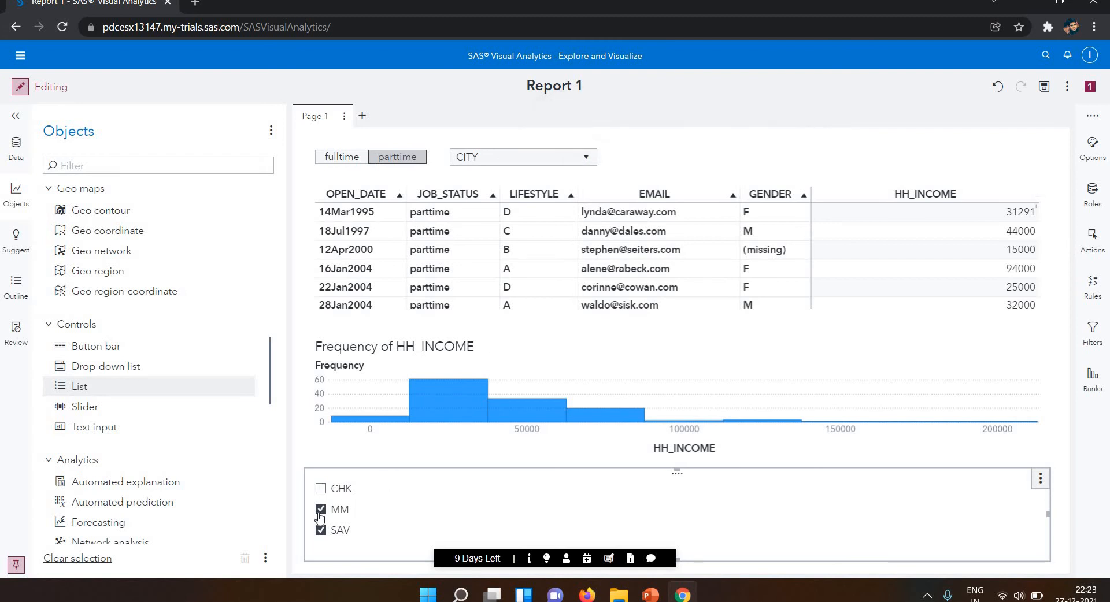
left_click(321, 510)
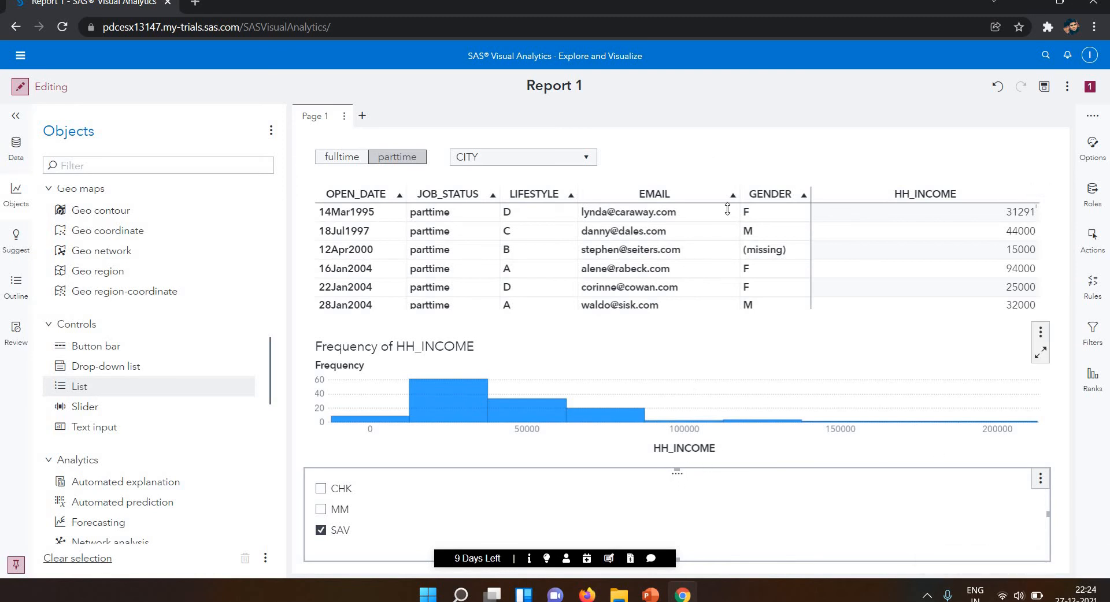
left_click_drag(705, 184, 721, 167)
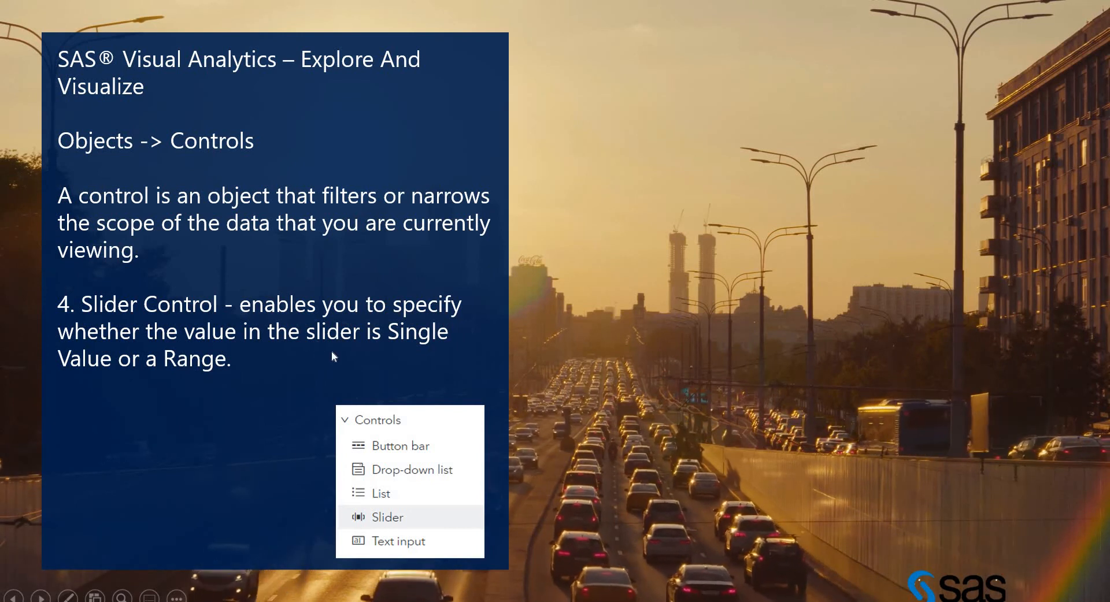
Switch from the slides back to the SAS report, add a slider control beside the CITY list and assign OPEN_DATE to it.
key("alt+Tab")
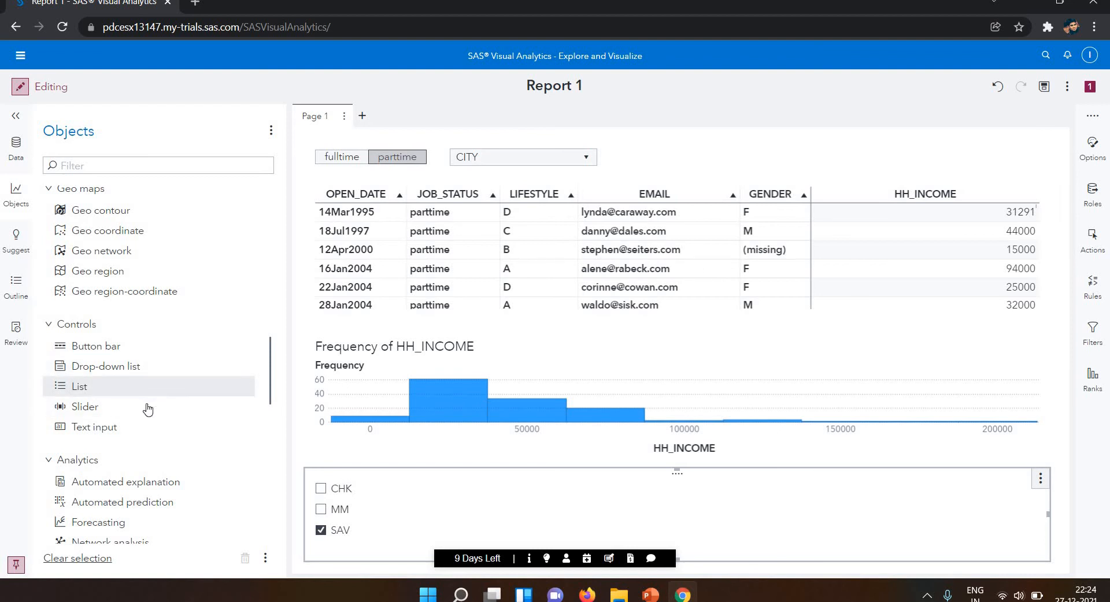
left_click_drag(148, 407, 773, 159)
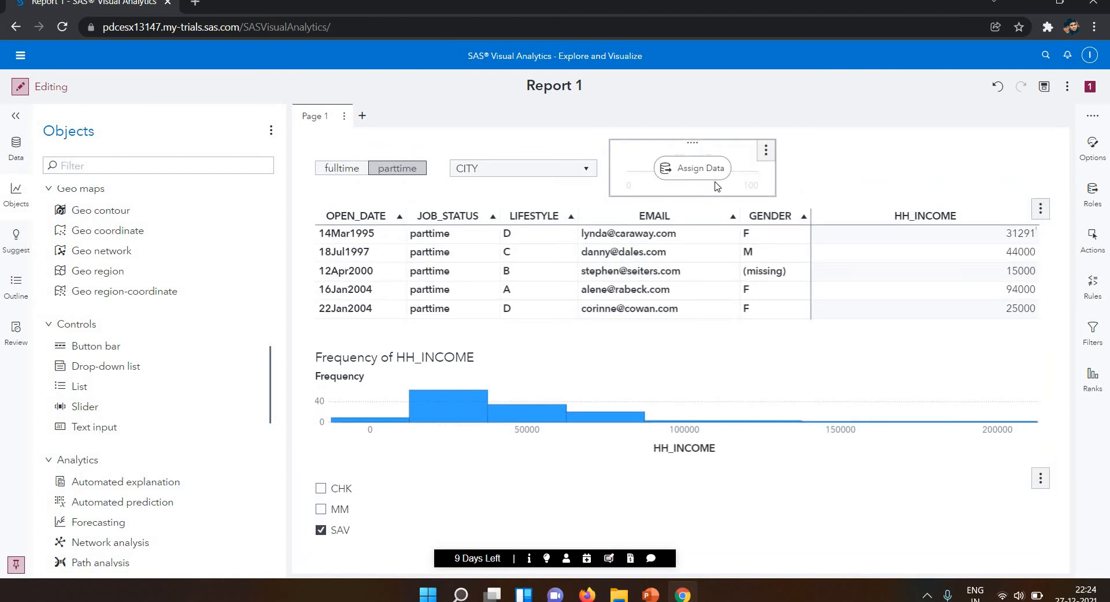
left_click(711, 183)
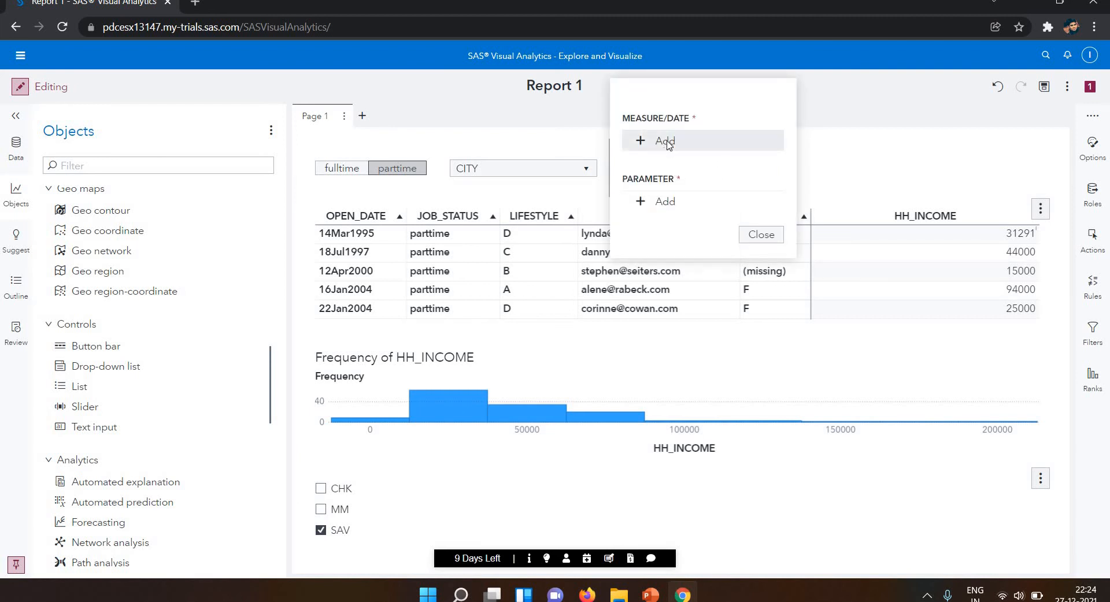
left_click(666, 142)
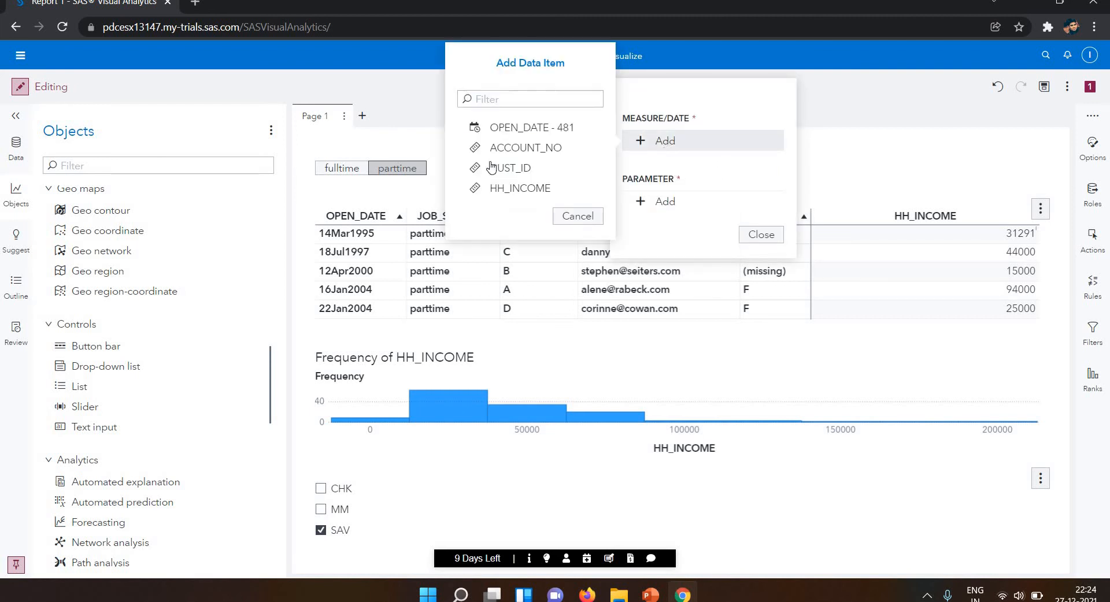
left_click(534, 132)
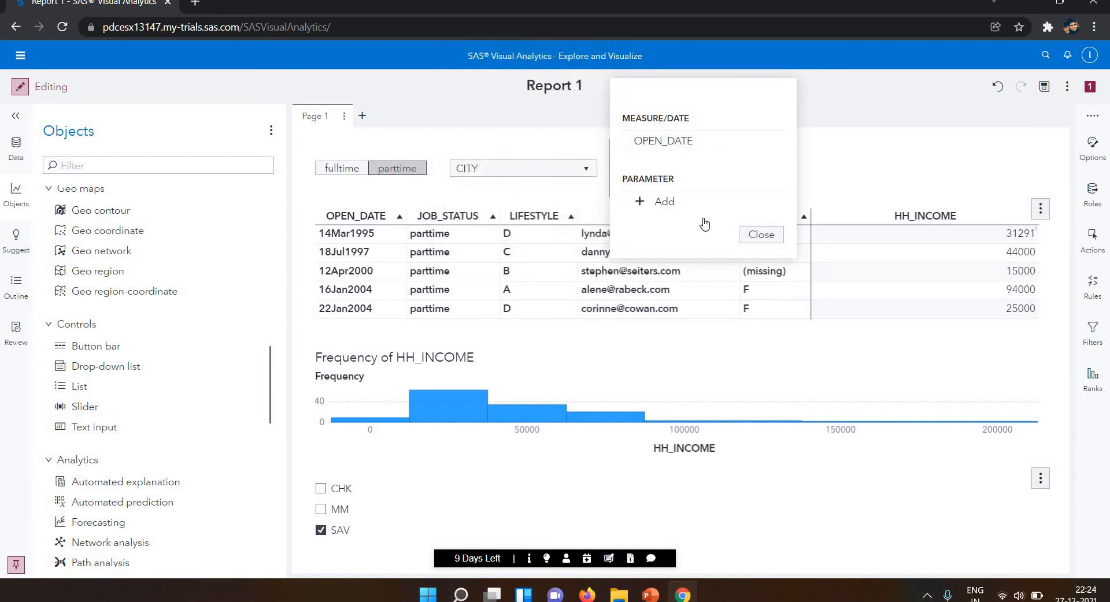
left_click(761, 235)
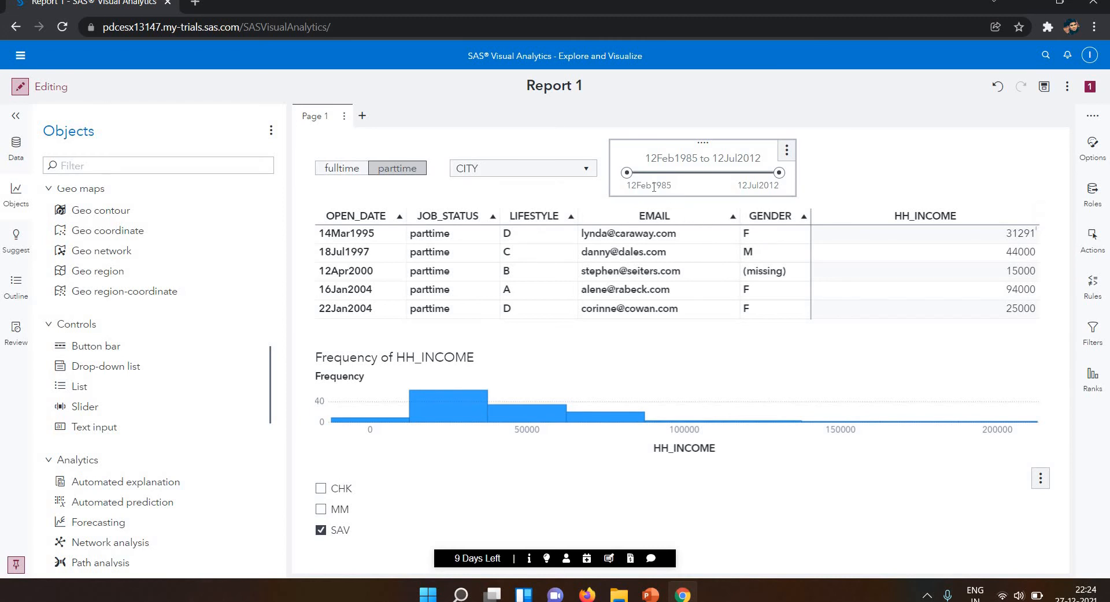
Try the date slider by raising its start date to about 23Jul2000 and further to about 08May2006.
left_click_drag(705, 174, 714, 174)
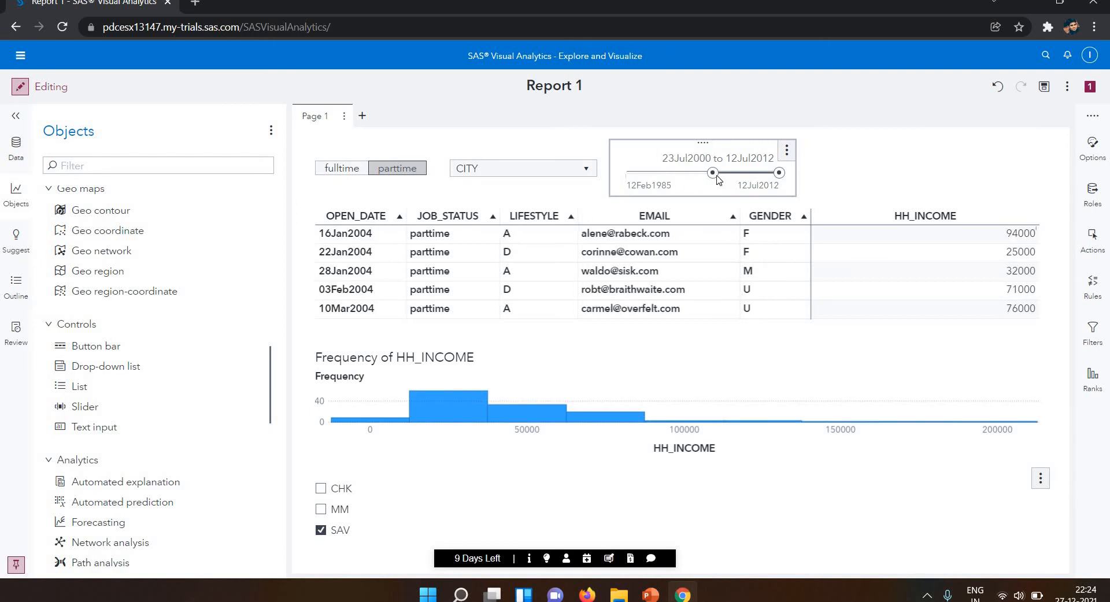
left_click_drag(713, 173, 744, 174)
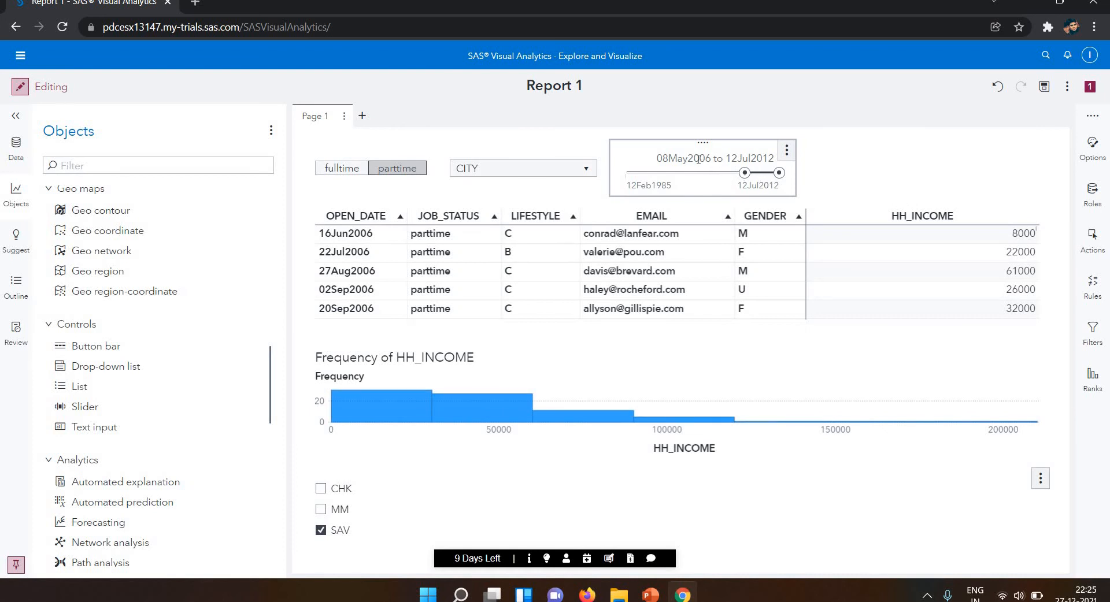
Set the slider's start date to 08May2003 with the calendar, and raise it on the slider to about 14Jul2005.
left_click(747, 175)
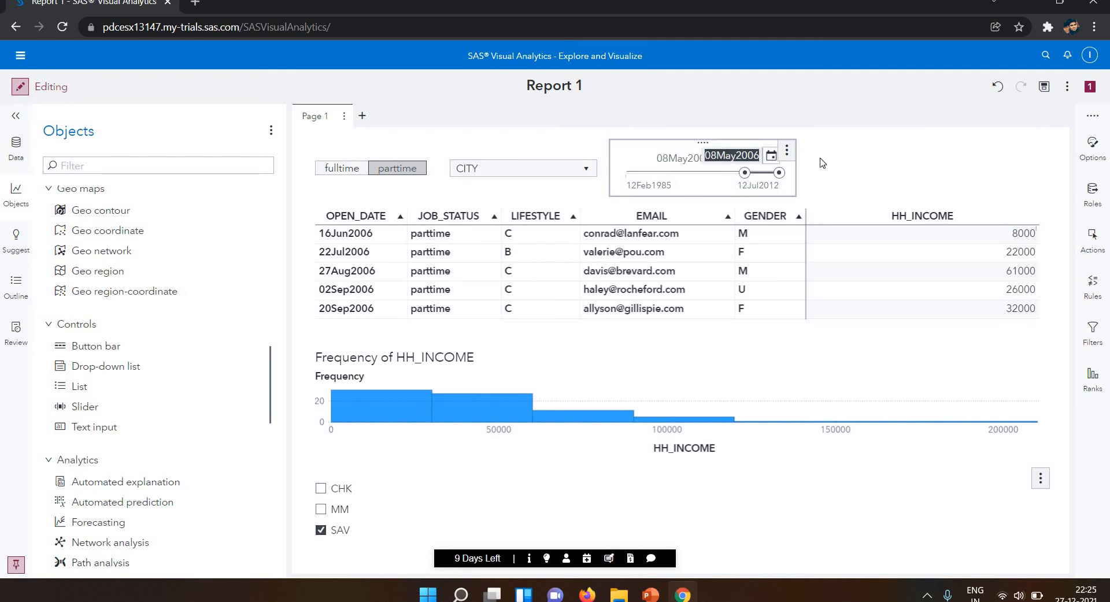
left_click(771, 157)
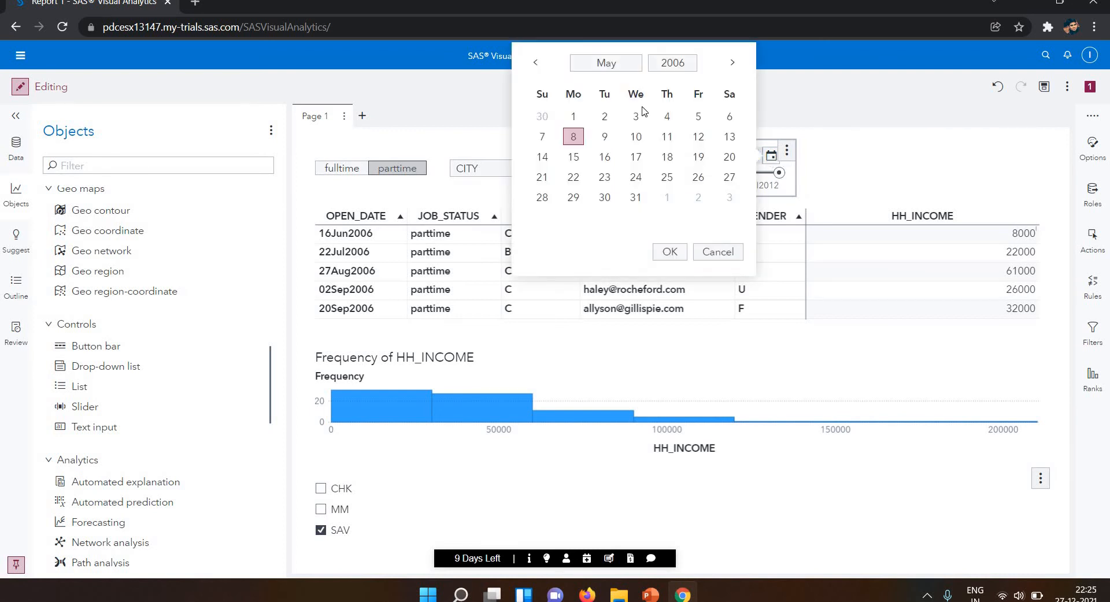
left_click(624, 66)
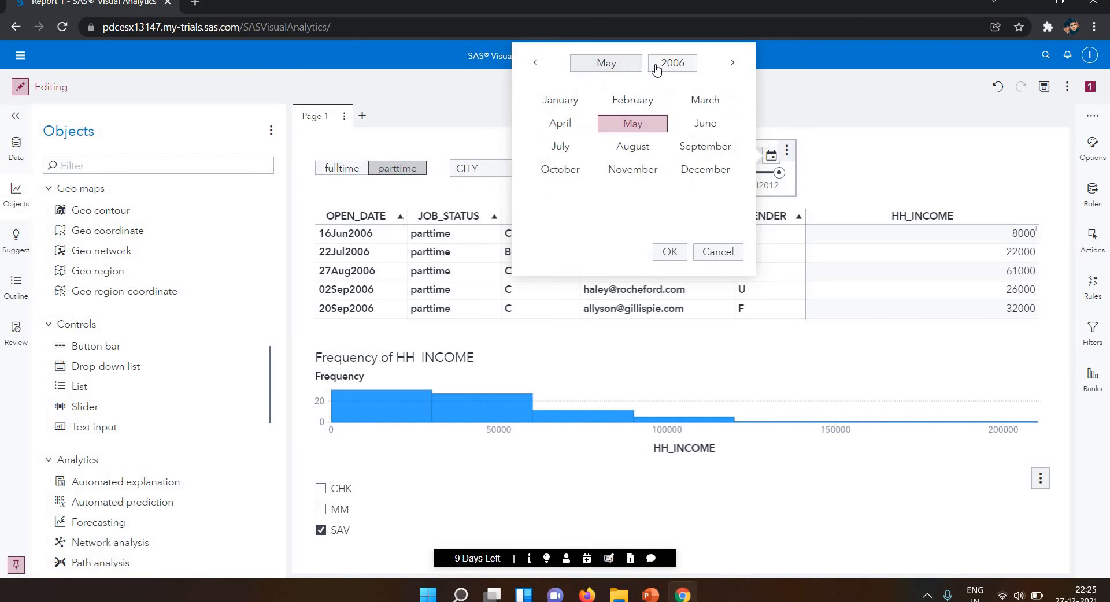
left_click(661, 68)
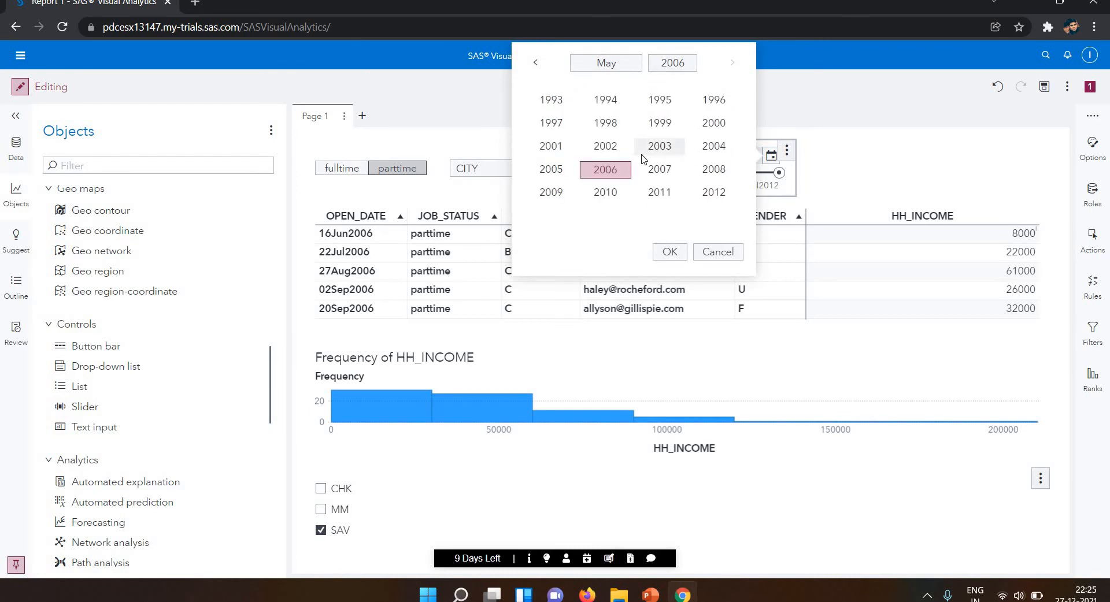
left_click(660, 147)
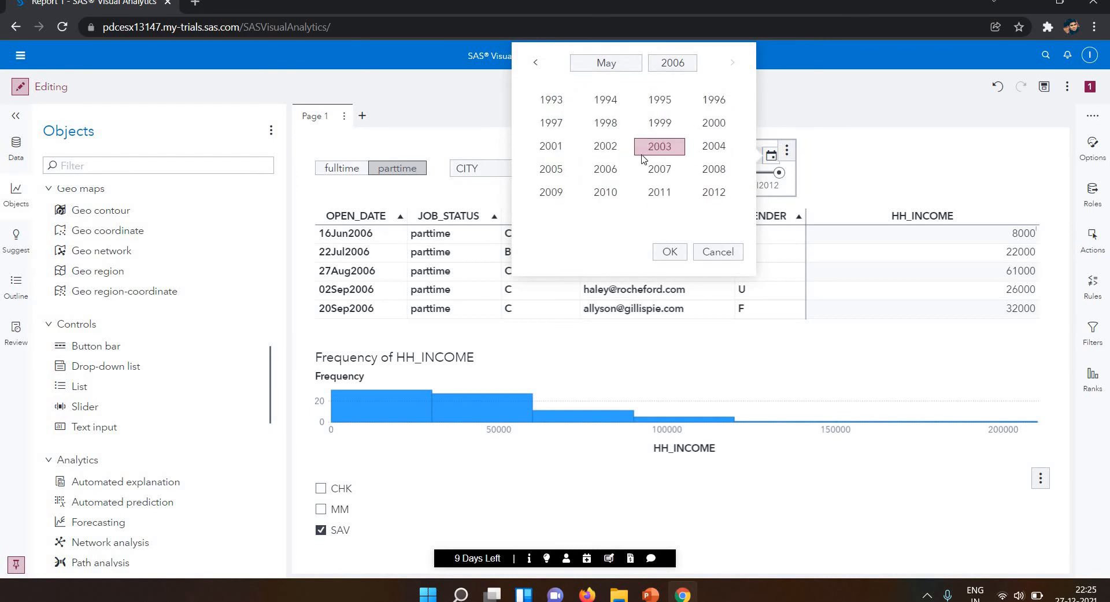
left_click(670, 255)
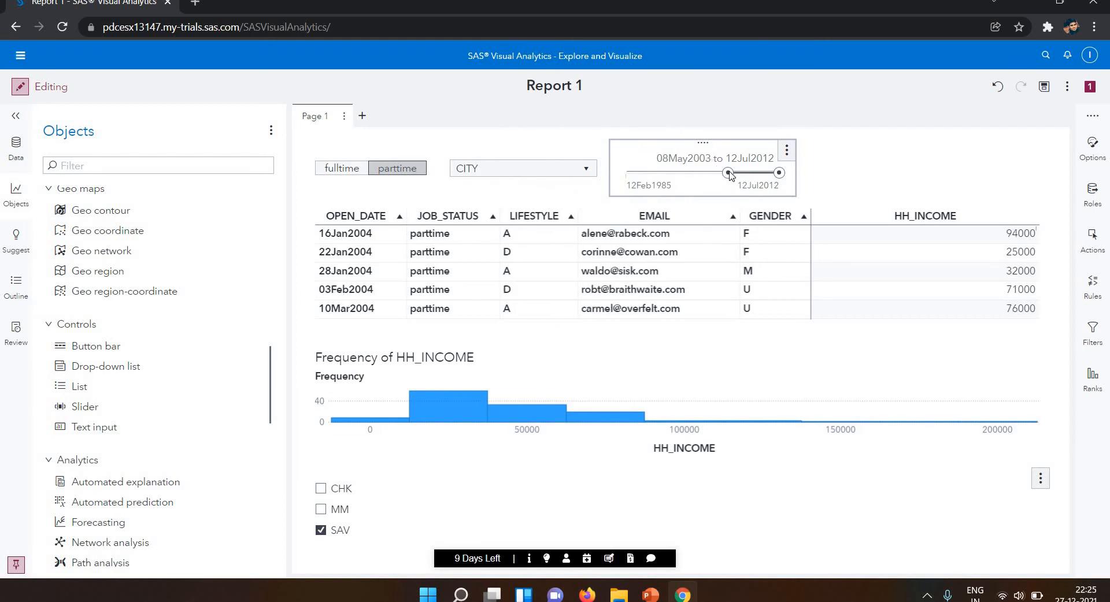
mouse_move(729, 173)
left_mouse_down()
mouse_move(693, 173)
mouse_move(740, 178)
left_mouse_up()
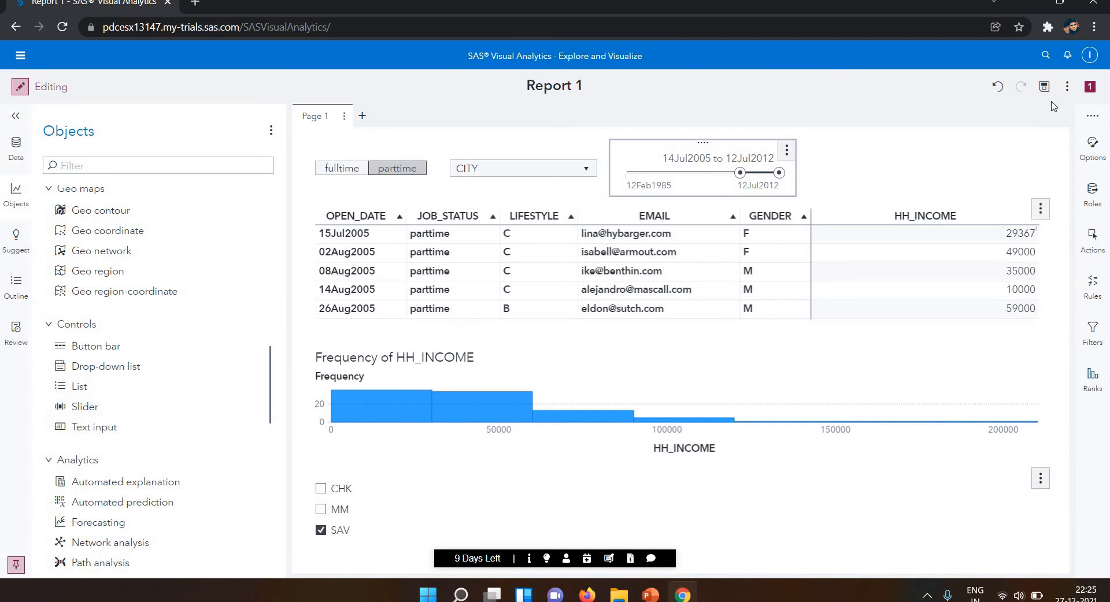
Replace OPEN_DATE with HH_INCOME as the slider's measure in its data roles.
left_click(1094, 199)
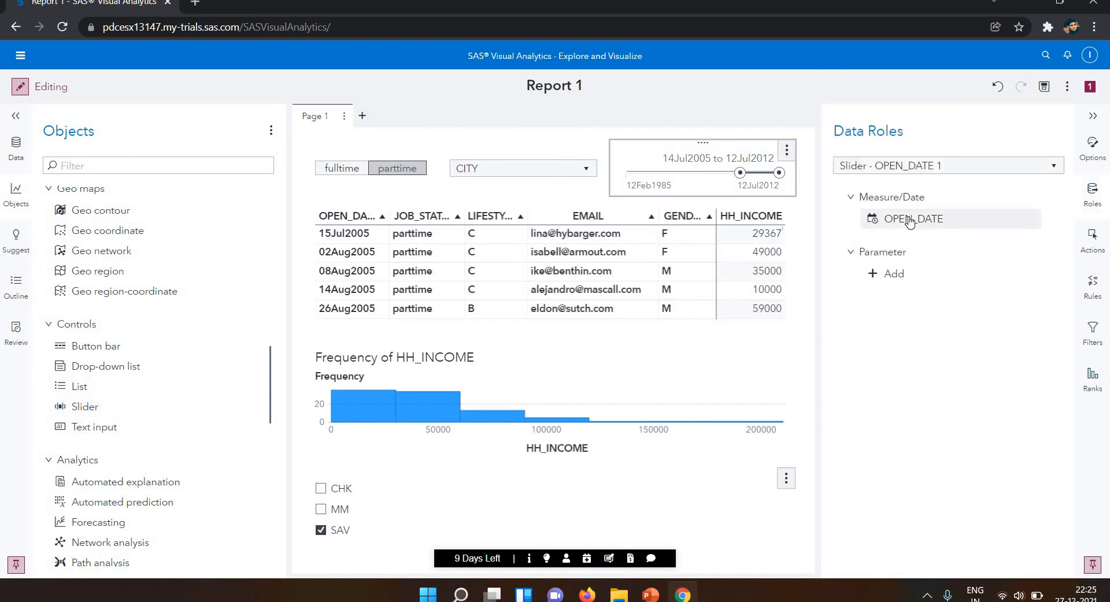
right_click(910, 221)
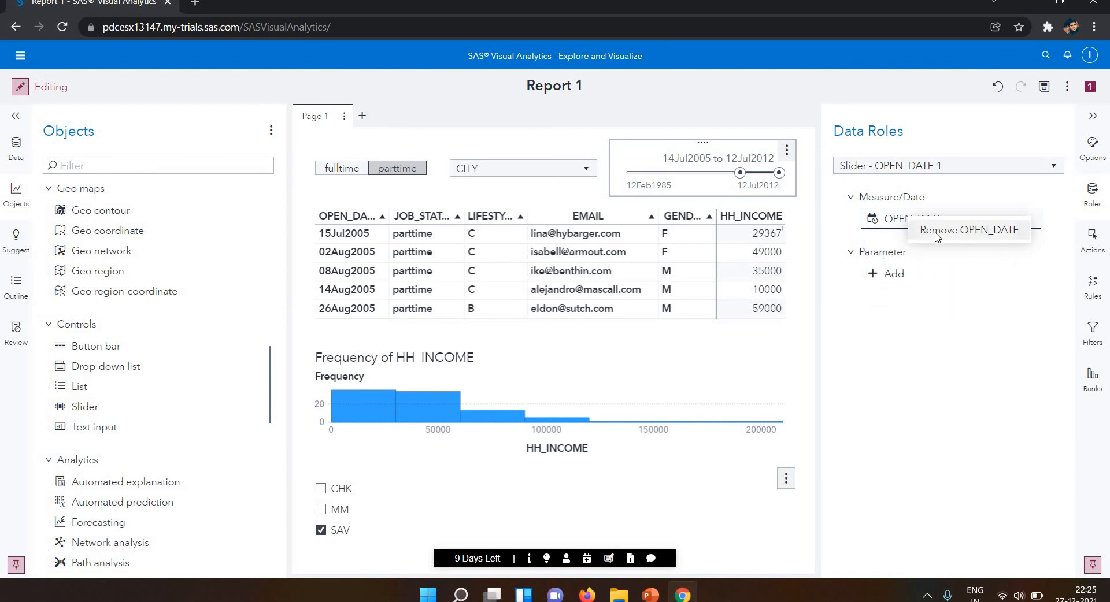
left_click(917, 225)
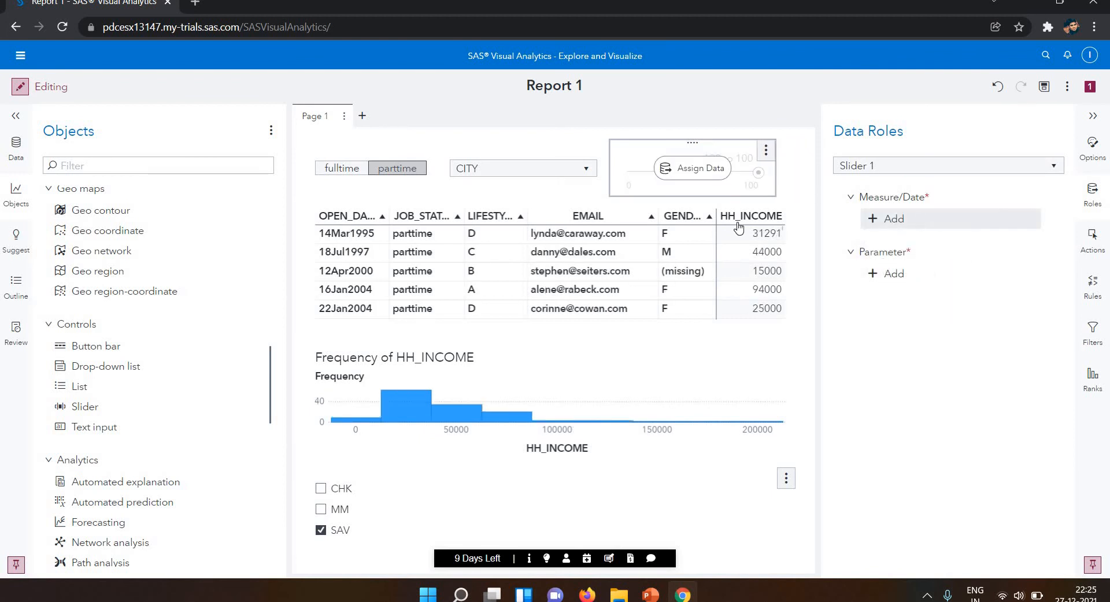
left_click(915, 220)
left_click(765, 275)
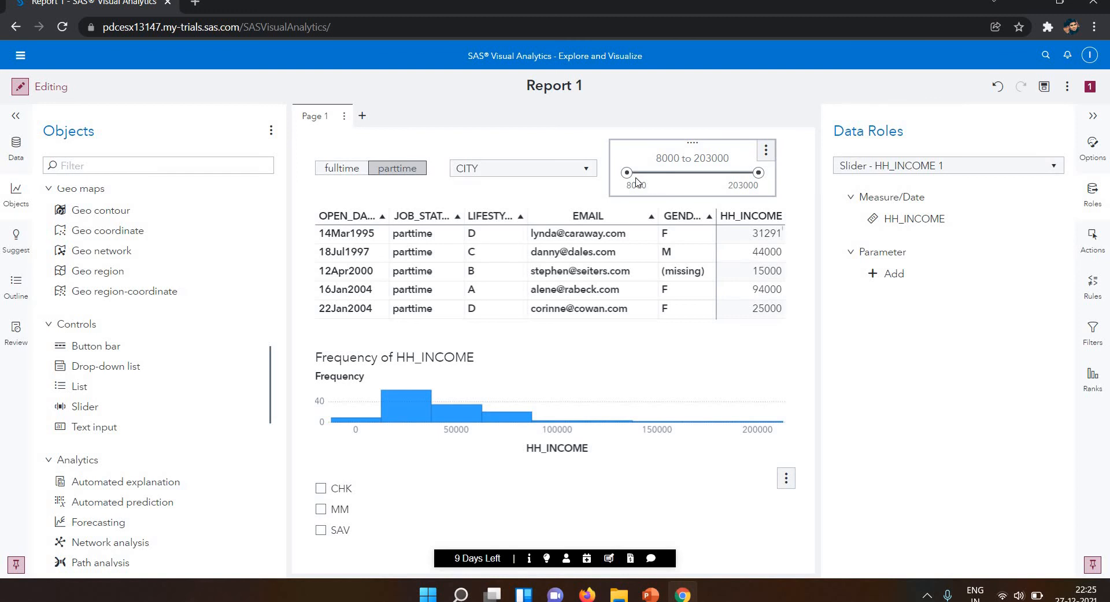
Move the income slider's minimum to about 142592 and back to about 86424, and switch the report to viewing mode.
left_click_drag(678, 173, 718, 173)
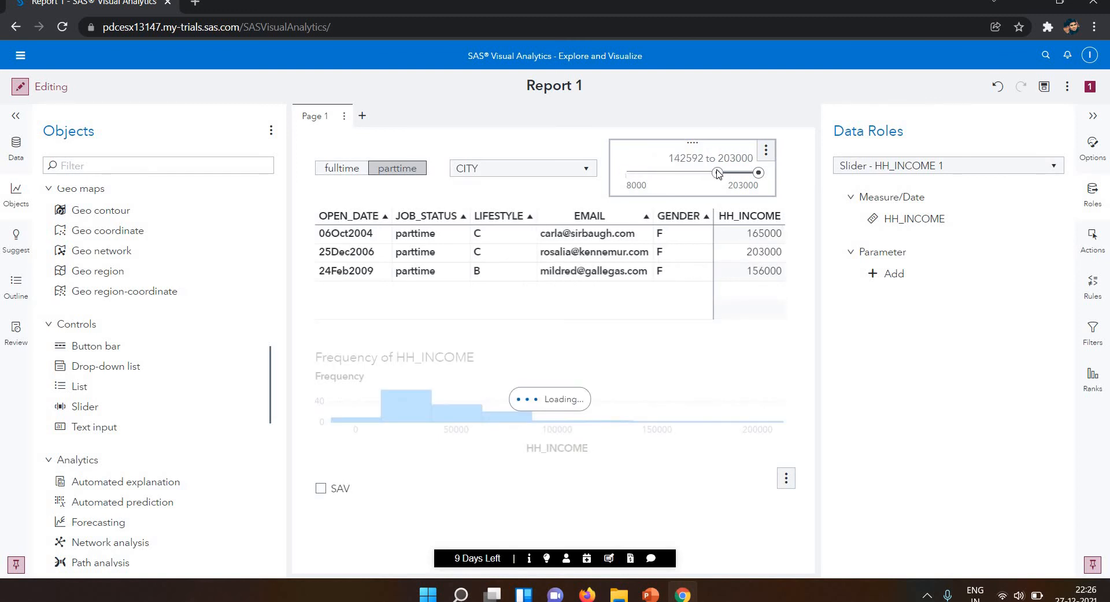
left_click(1097, 208)
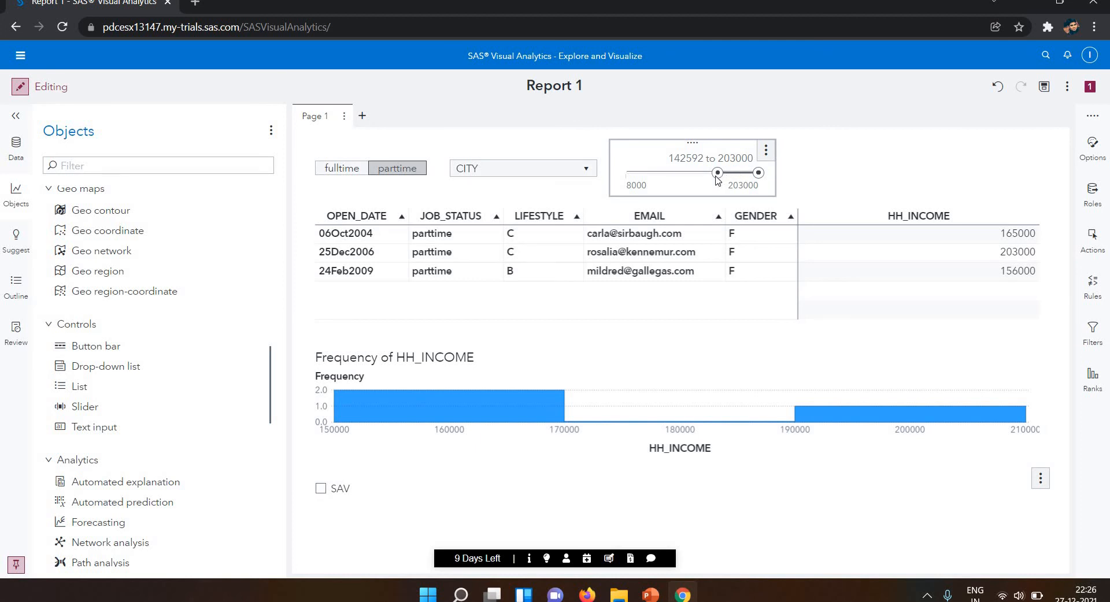
left_click_drag(704, 178, 679, 179)
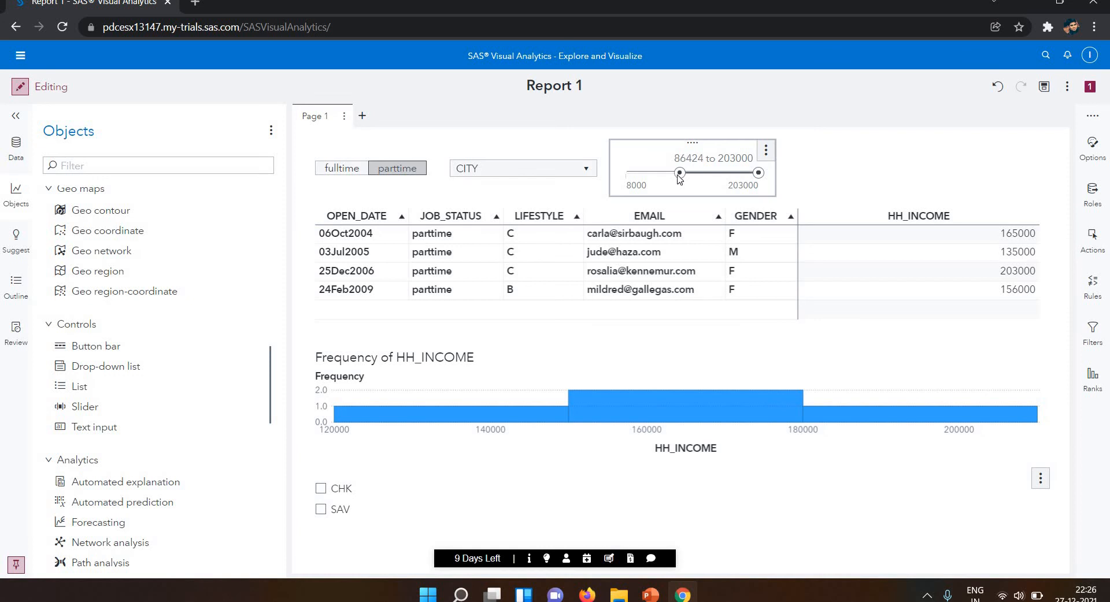
left_click(21, 87)
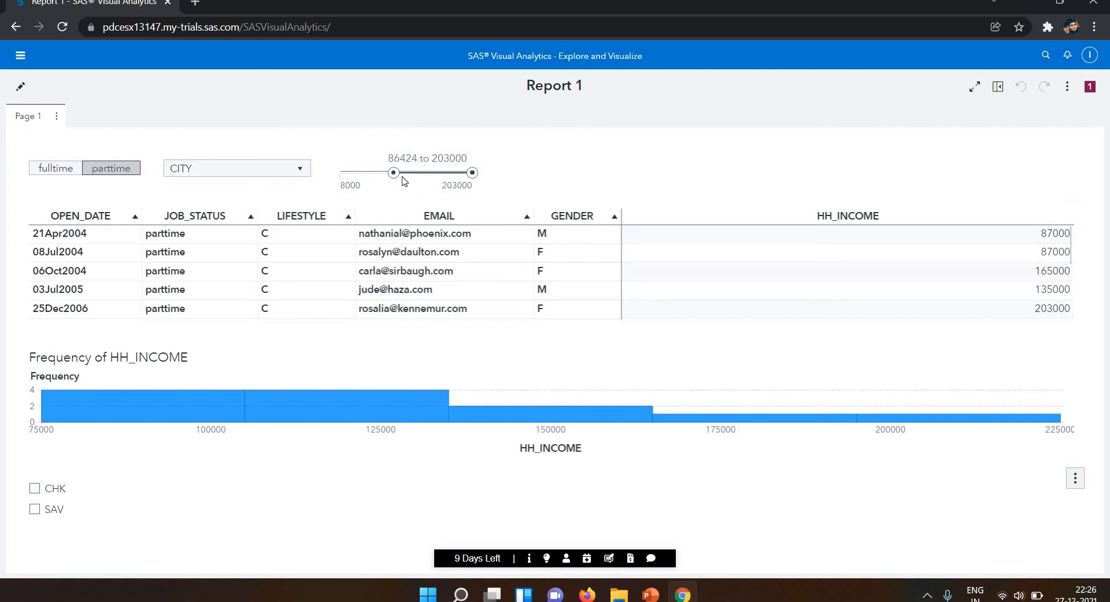
Try the income slider with its minimum at about 101261 and at 10000, and return the report to editing mode.
left_click_drag(403, 181, 406, 177)
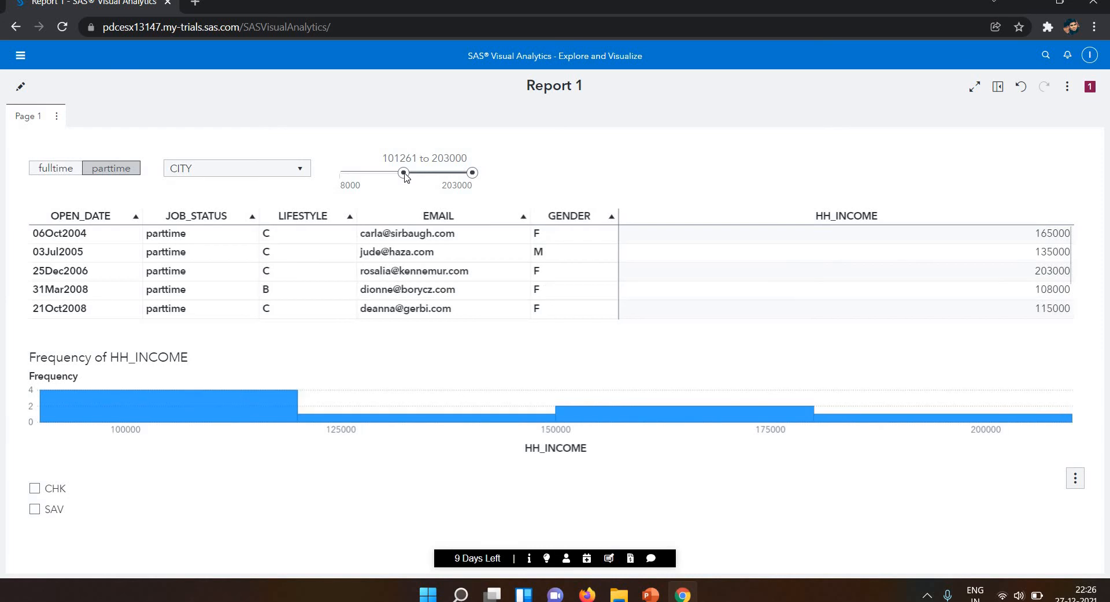
left_click(405, 177)
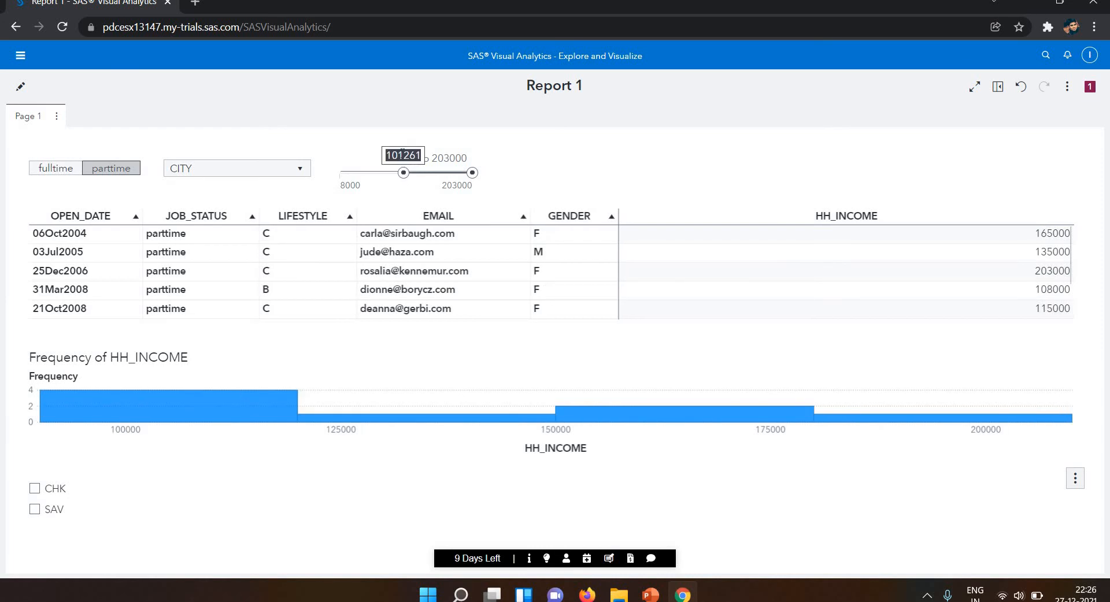
key("BackSpace")
type("10000")
key("Return")
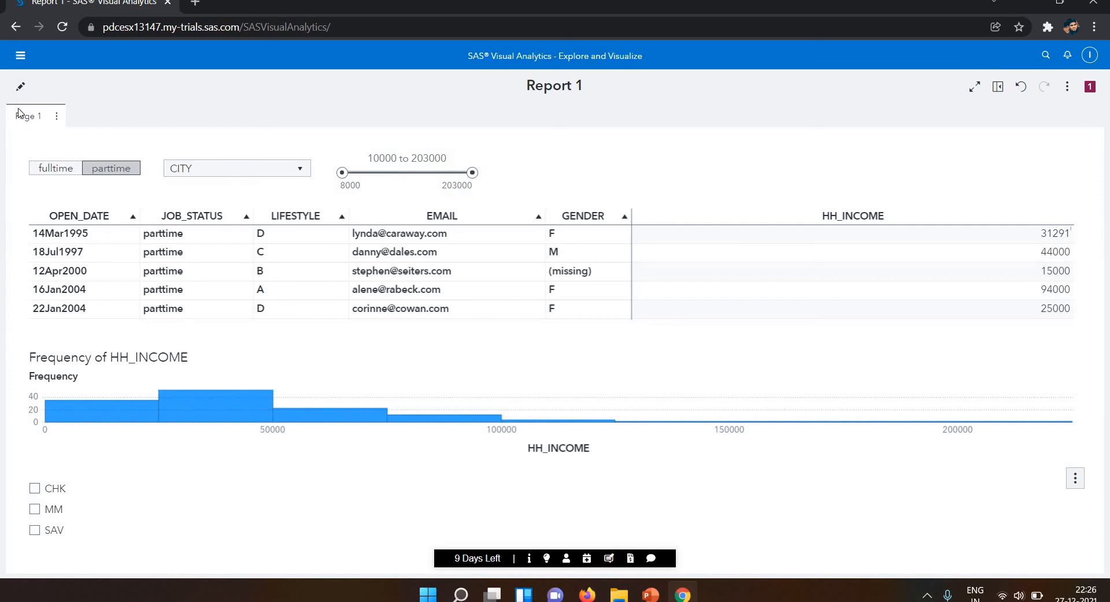
left_click(18, 89)
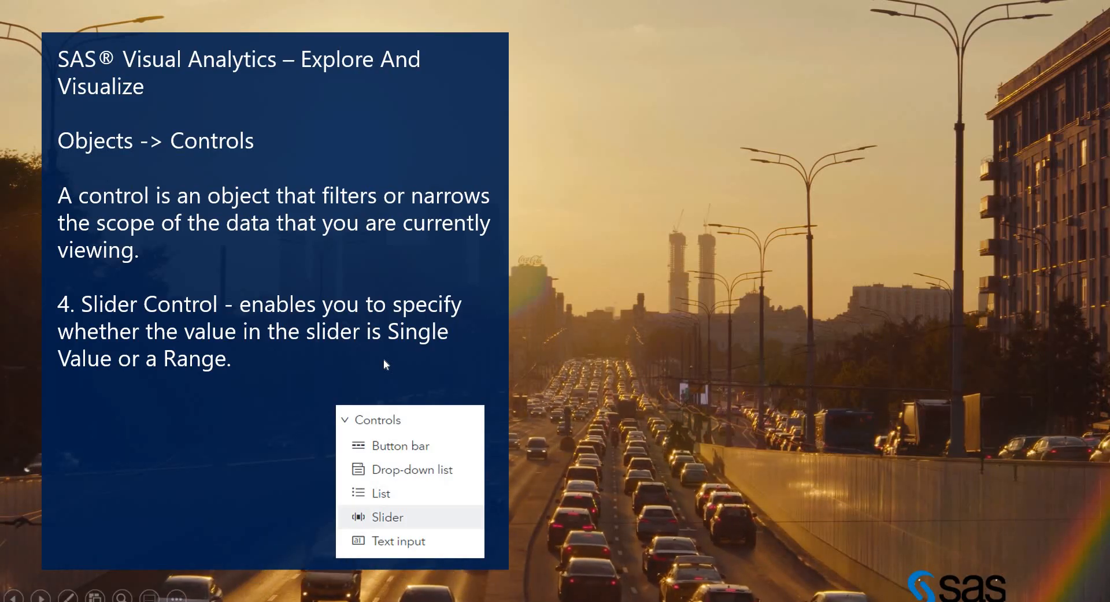
left_click(453, 345)
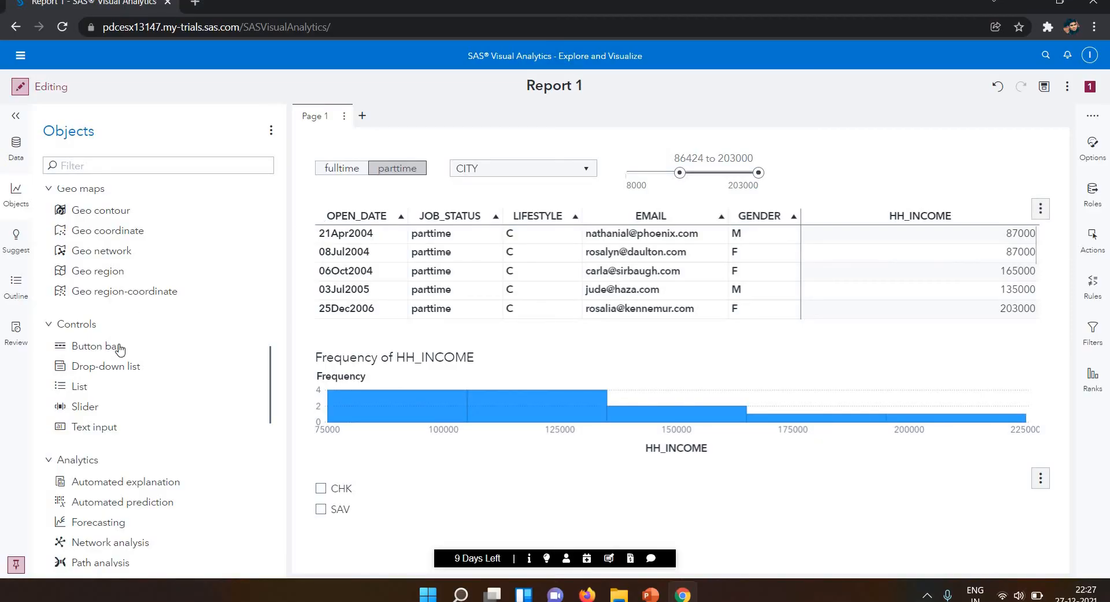
Add a text input control beside the income slider and assign GENDER as its category.
left_click_drag(95, 430, 827, 174)
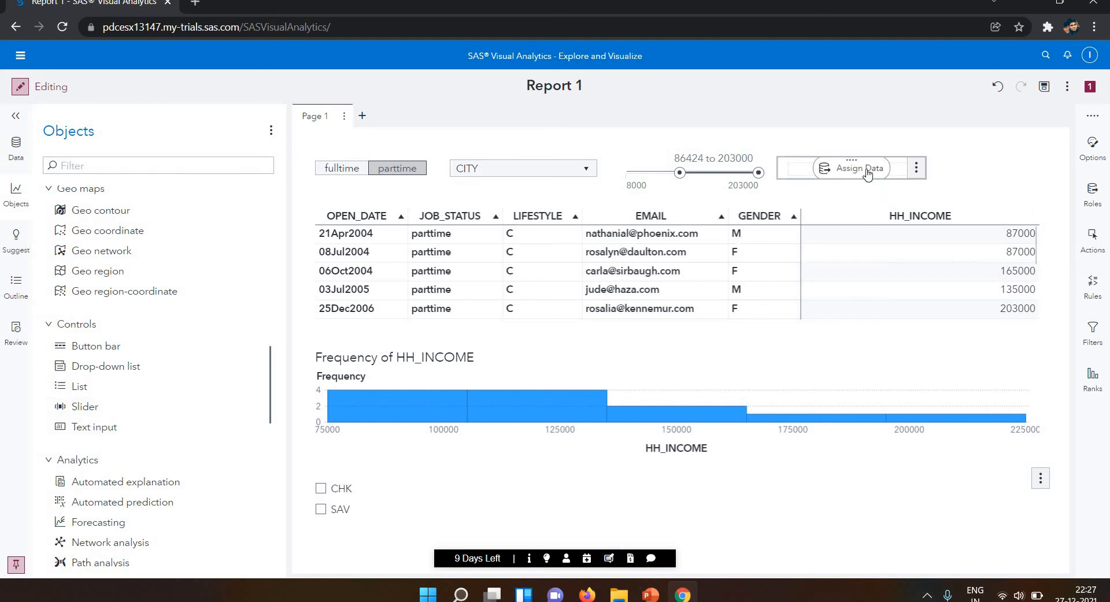
left_click(867, 174)
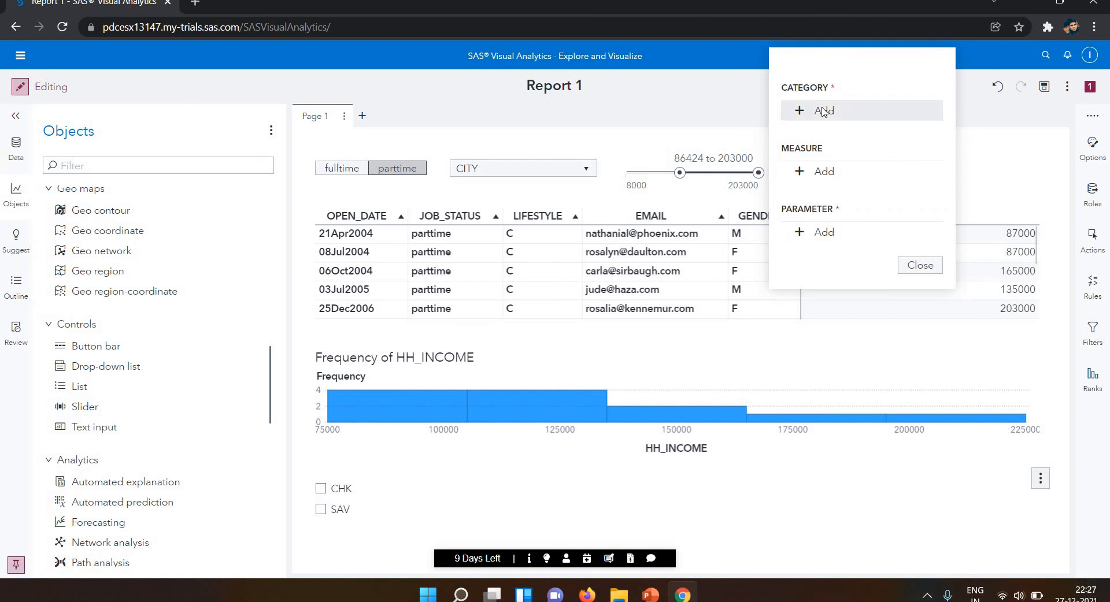
left_click(823, 111)
left_click(641, 290)
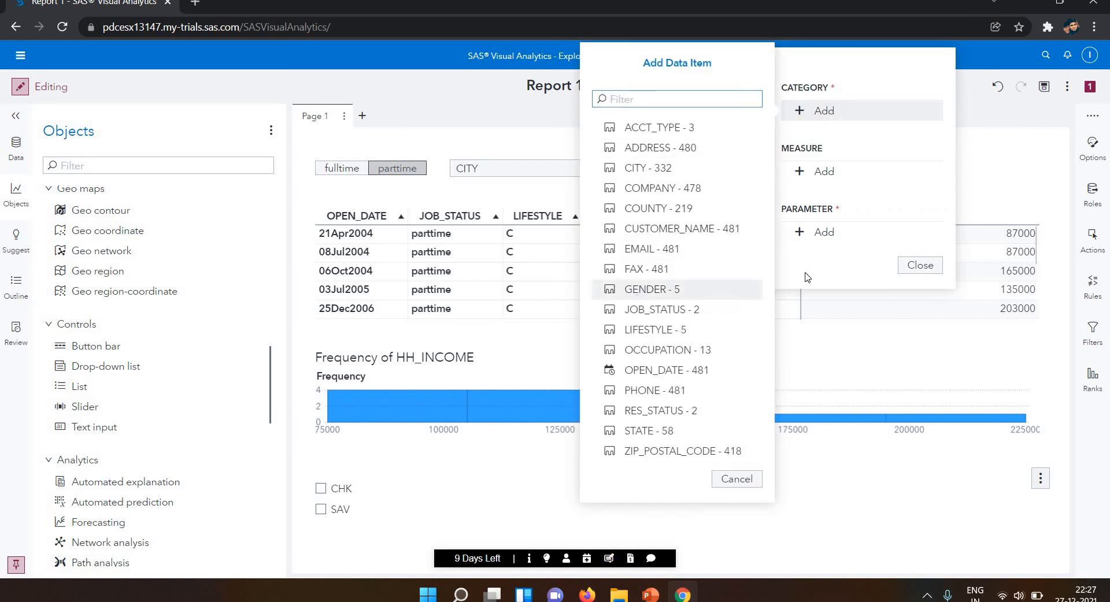
left_click(915, 267)
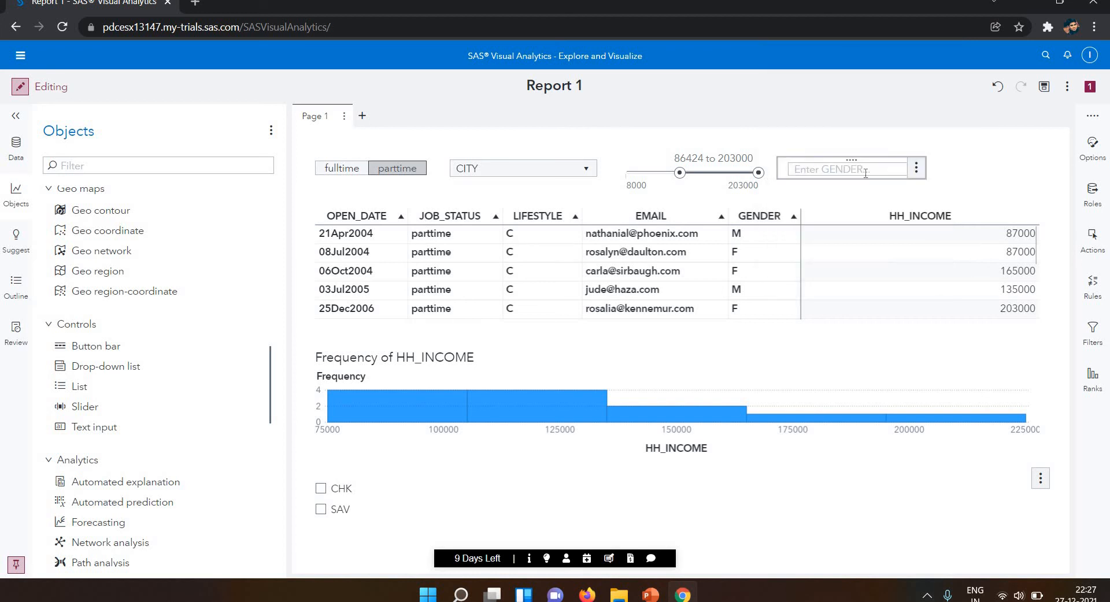
Switch the report to viewing mode and filter it with M in the GENDER text input.
left_click(20, 86)
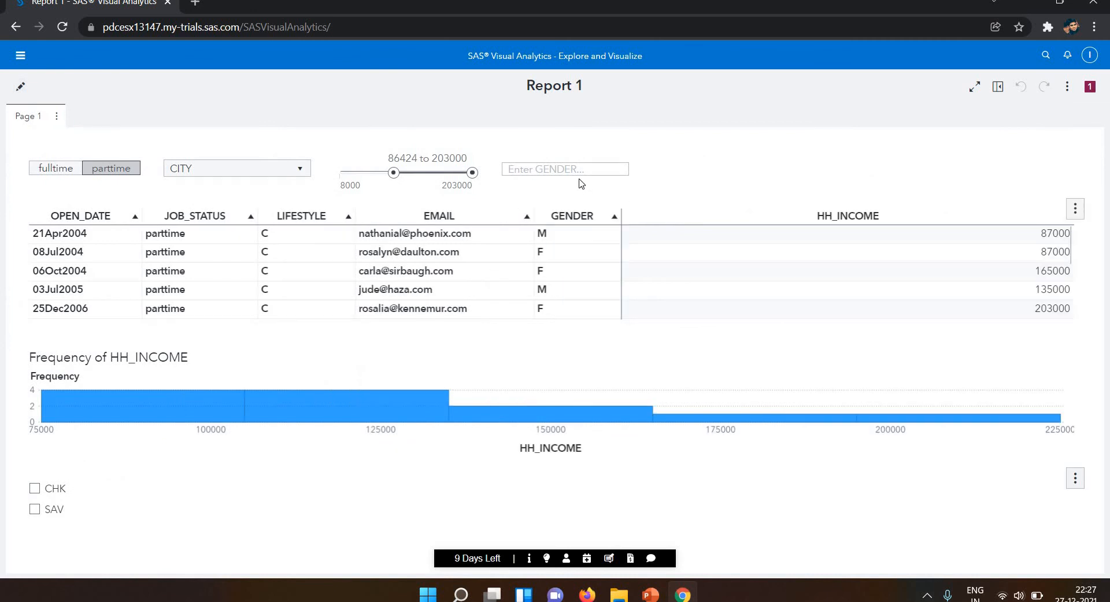
left_click(579, 170)
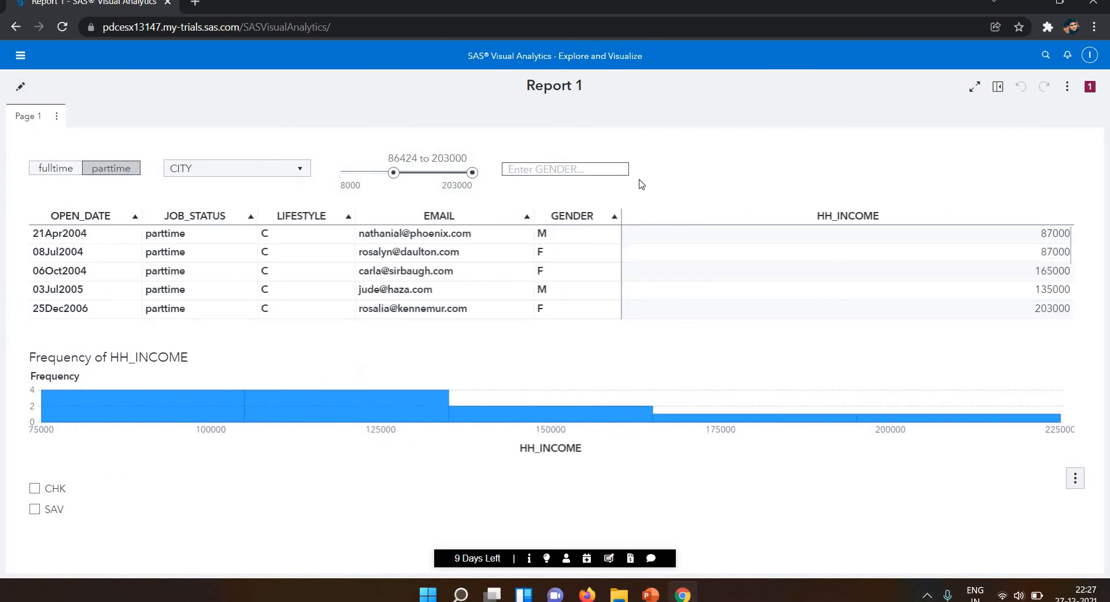
type("M")
key("Return")
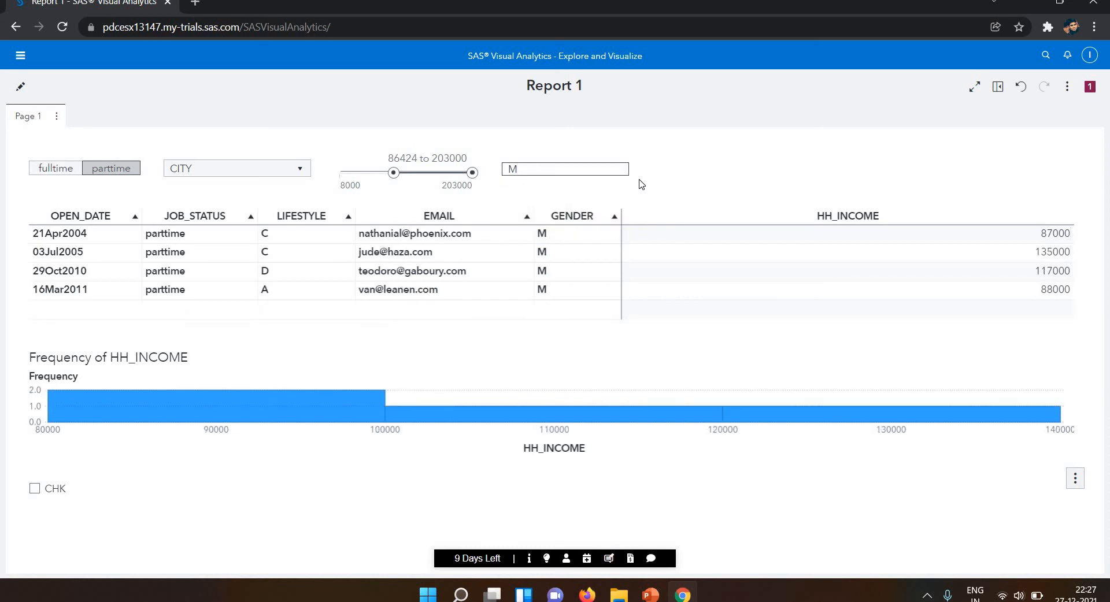
Lower the income slider's minimum to 8000 and filter the job status button bar to fulltime.
left_click(365, 175)
left_click_drag(393, 172, 269, 167)
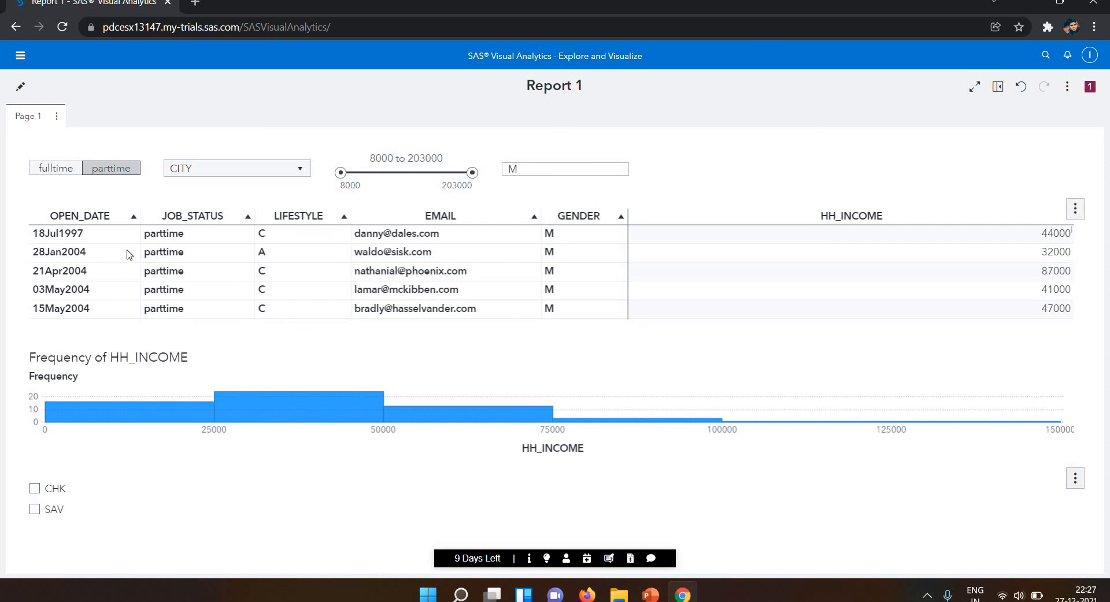
left_click(48, 175)
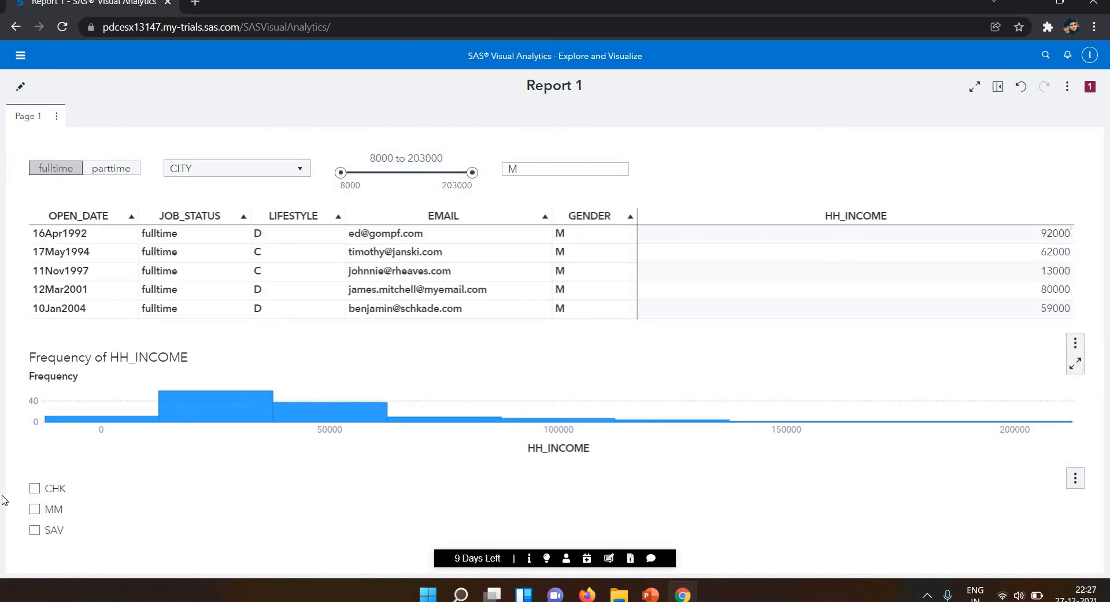
Replace the value in the GENDER text input with F.
double_click(539, 167)
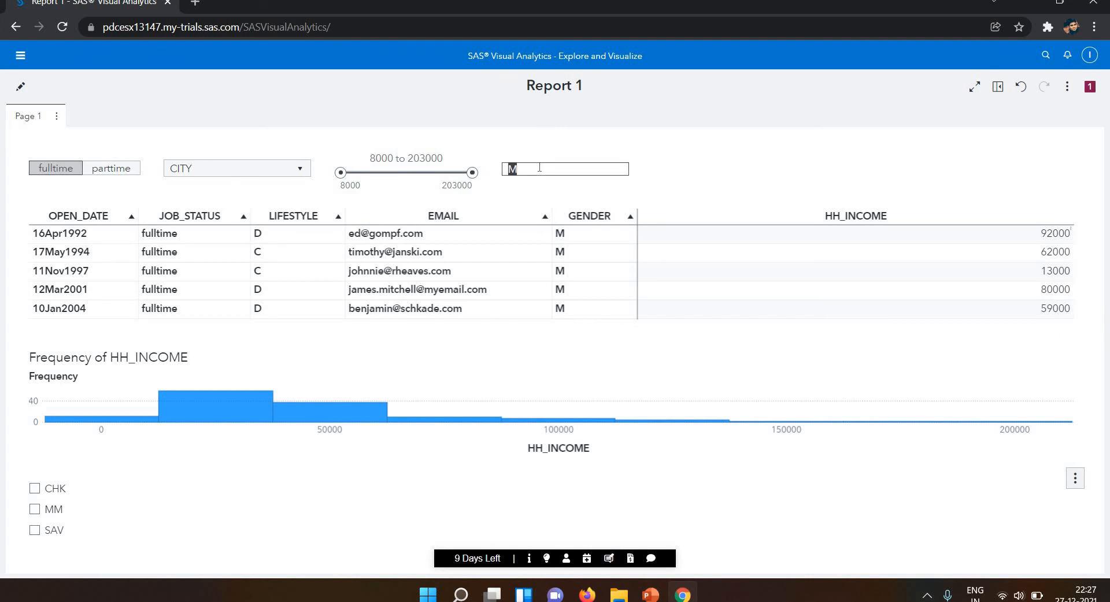
key("BackSpace")
type("F")
left_click(522, 183)
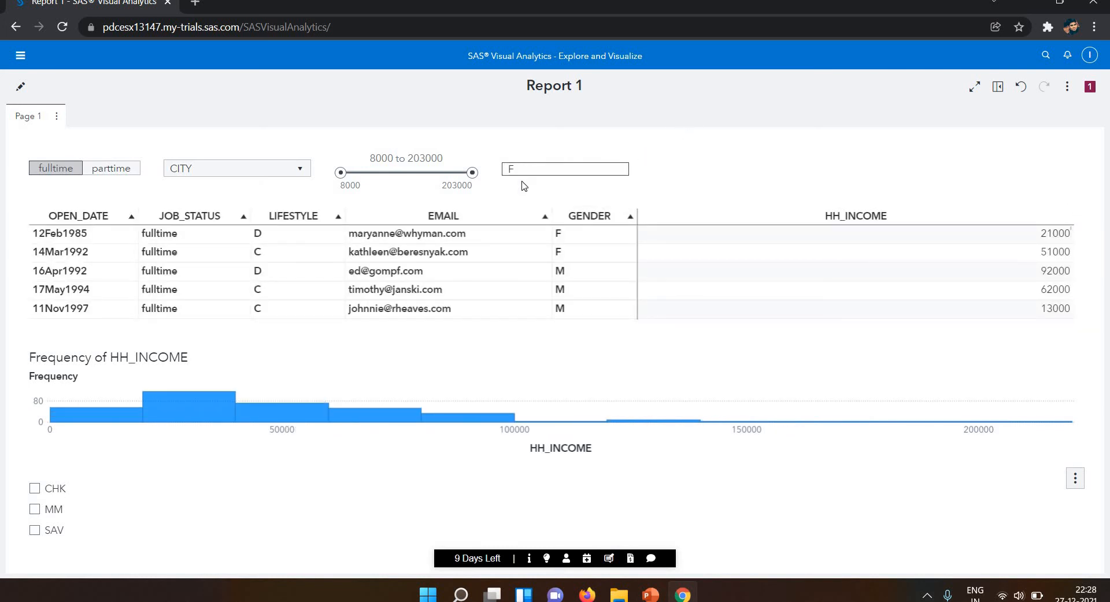